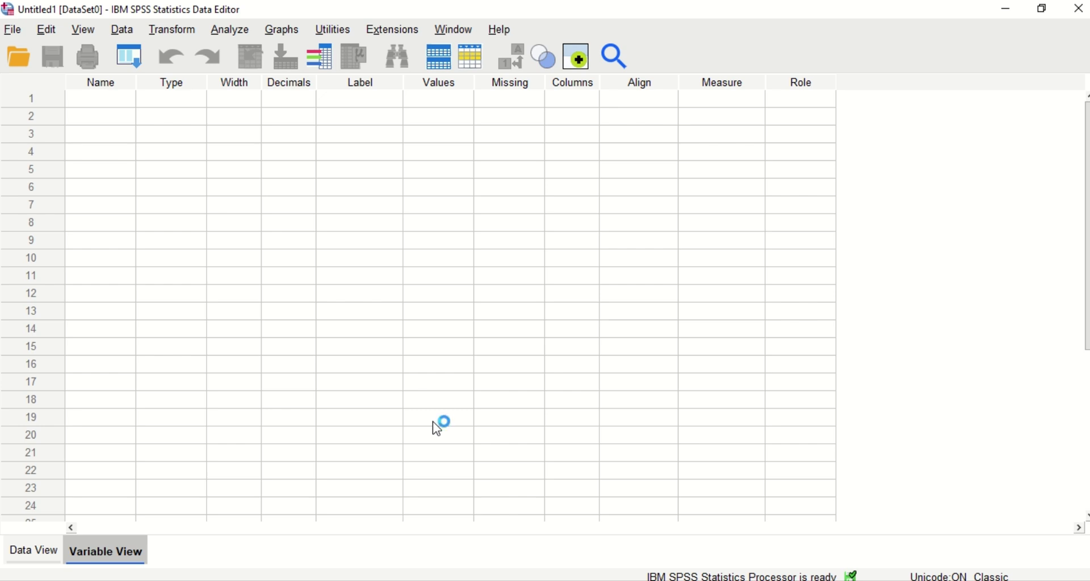
# - Compare the empty dataset's Data View and Variable View, ending in Variable View
pyautogui.click(43, 554)
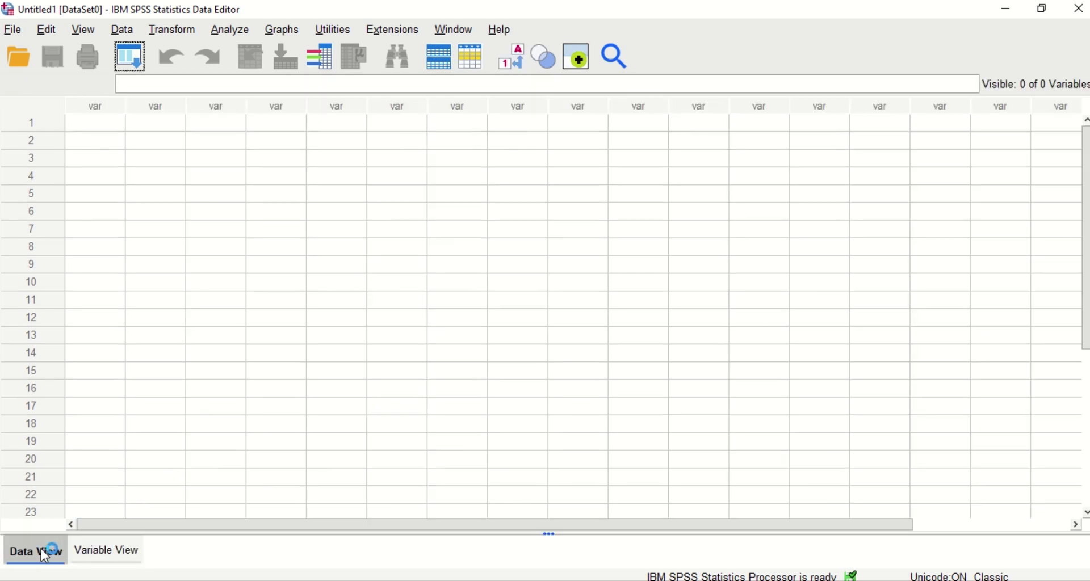
pyautogui.click(97, 553)
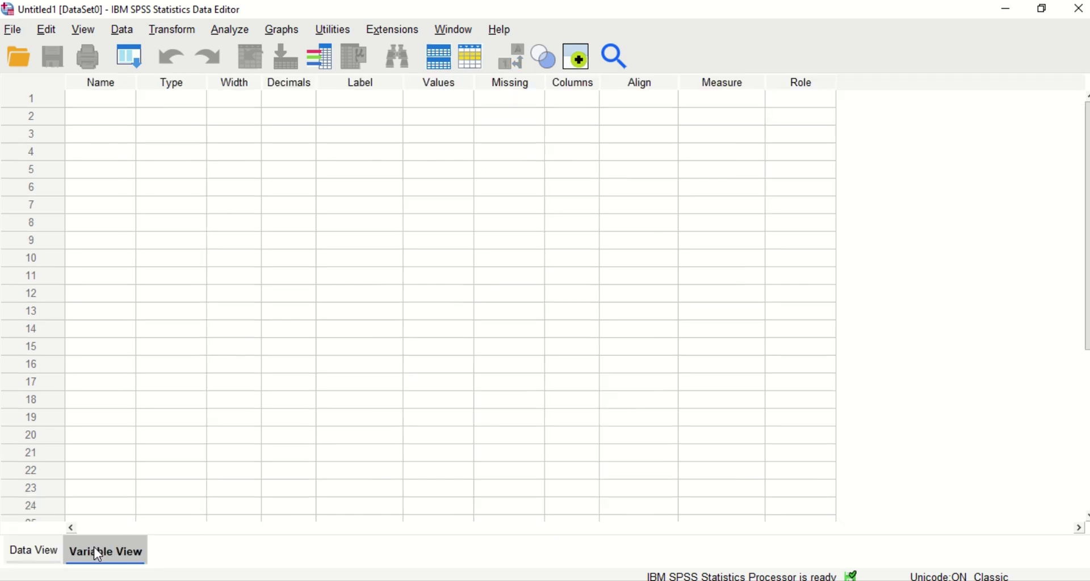
pyautogui.click(34, 550)
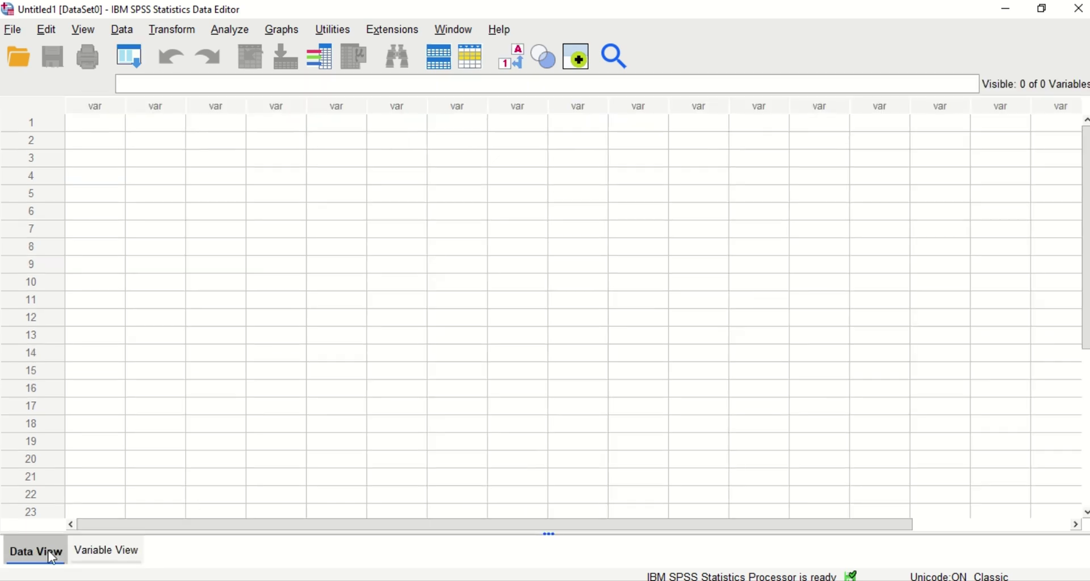
pyautogui.click(105, 554)
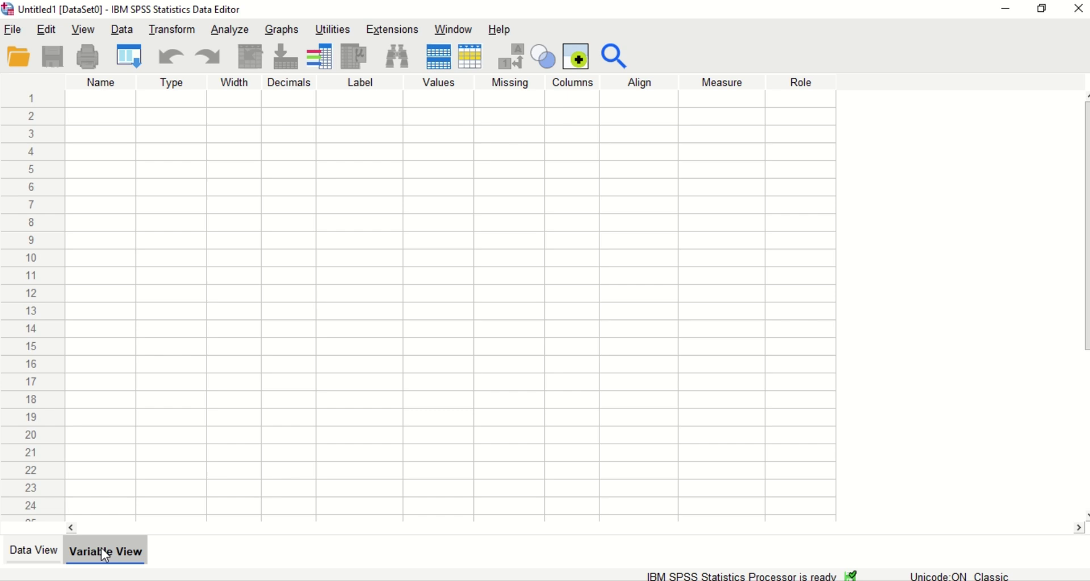
pyautogui.click(45, 555)
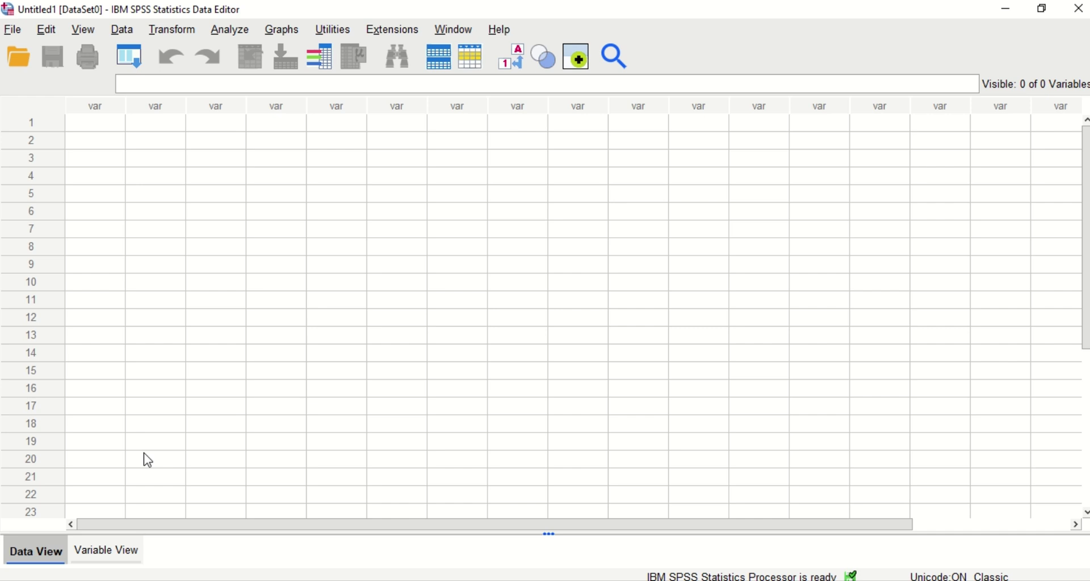
pyautogui.click(114, 551)
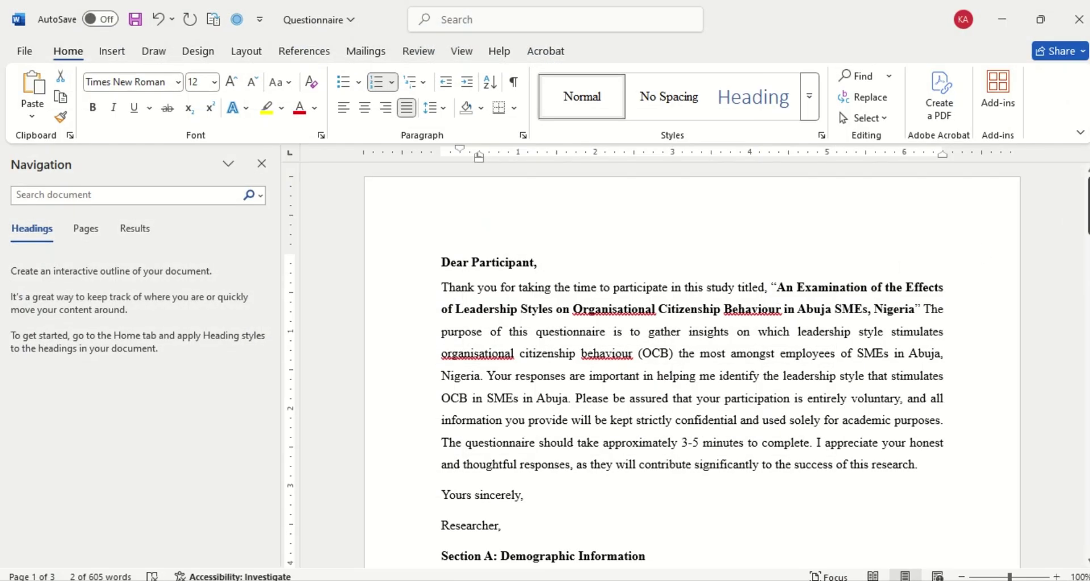
# - Review the Questionnaire document in Word, covering the introduction, the demographic items in Section A and the rating tables in Sections B and C
pyautogui.moveTo(1088, 204)
pyautogui.mouseDown()
pyautogui.moveTo(1088, 222)
pyautogui.moveTo(1088, 211)
pyautogui.mouseUp()
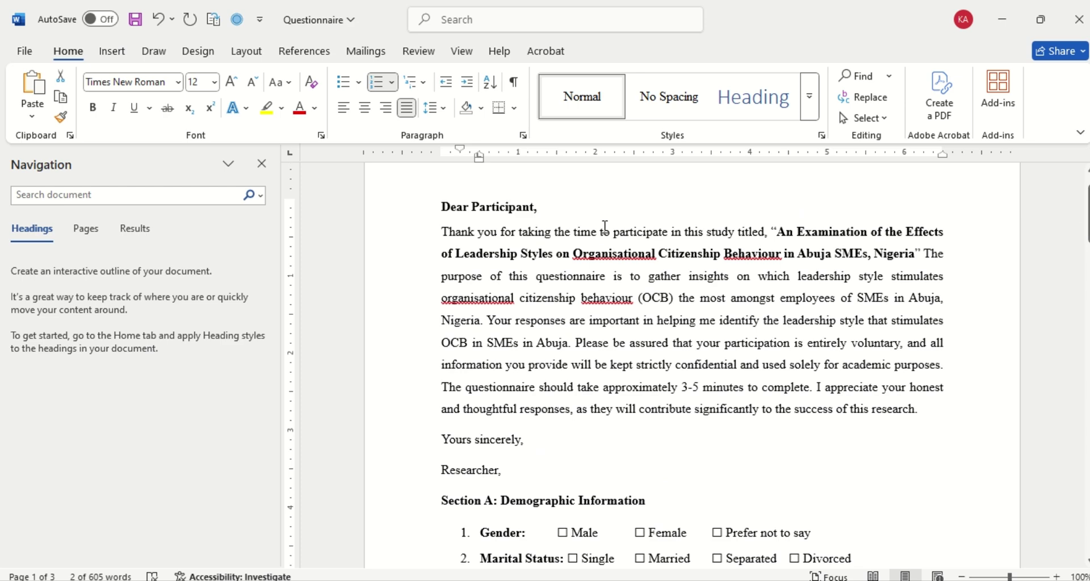
pyautogui.moveTo(452, 234); pyautogui.dragTo(537, 390)
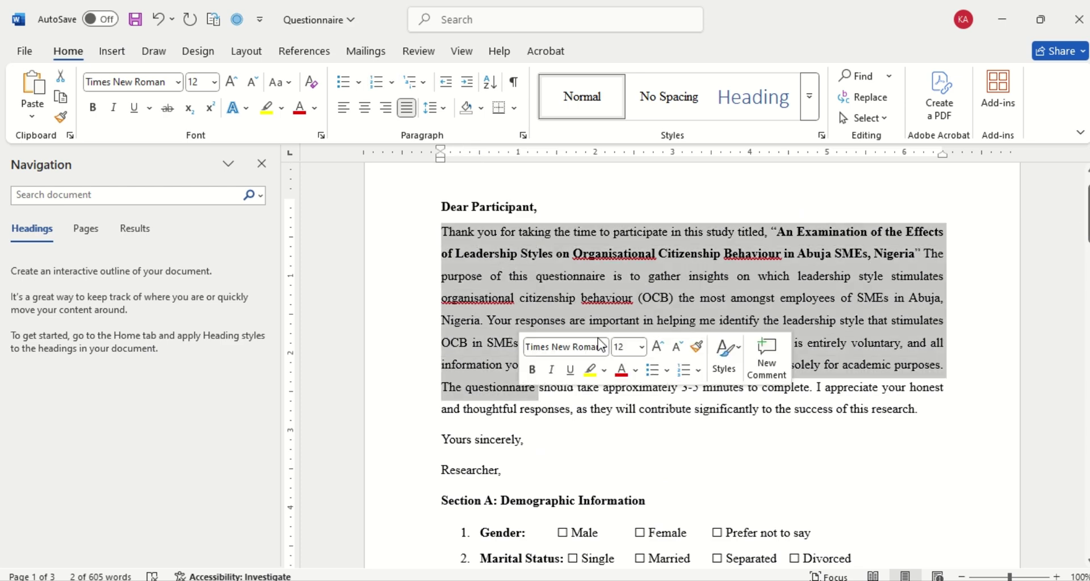
pyautogui.click(906, 386)
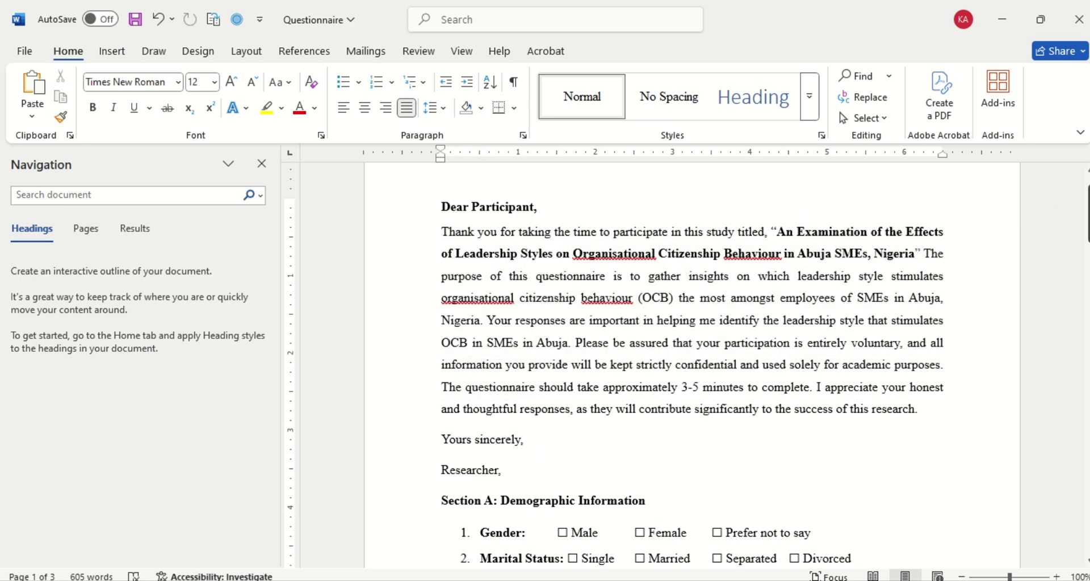
pyautogui.moveTo(1088, 216); pyautogui.dragTo(1088, 350)
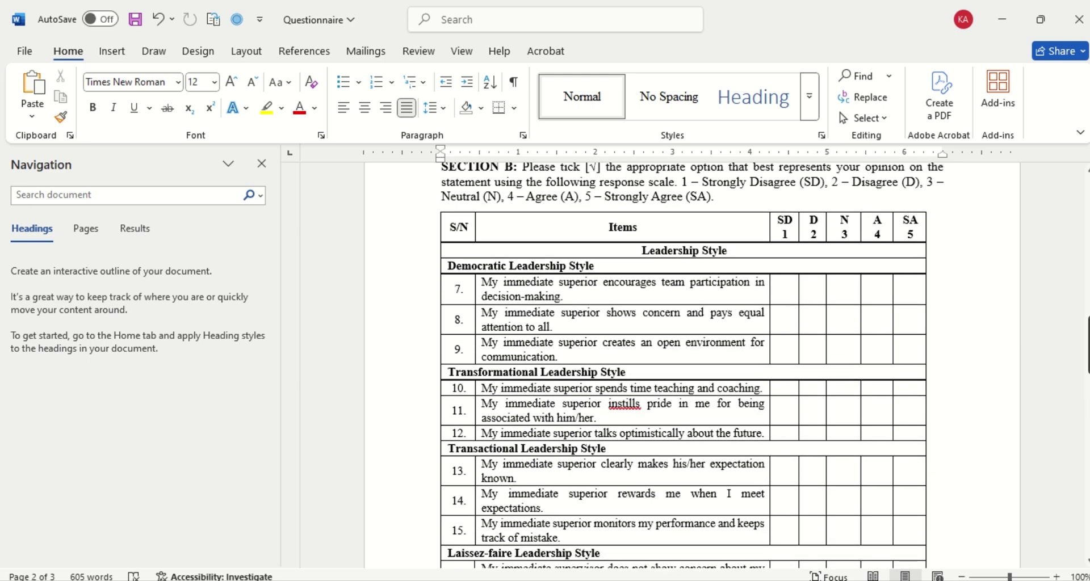
pyautogui.moveTo(1088, 350); pyautogui.dragTo(1088, 225)
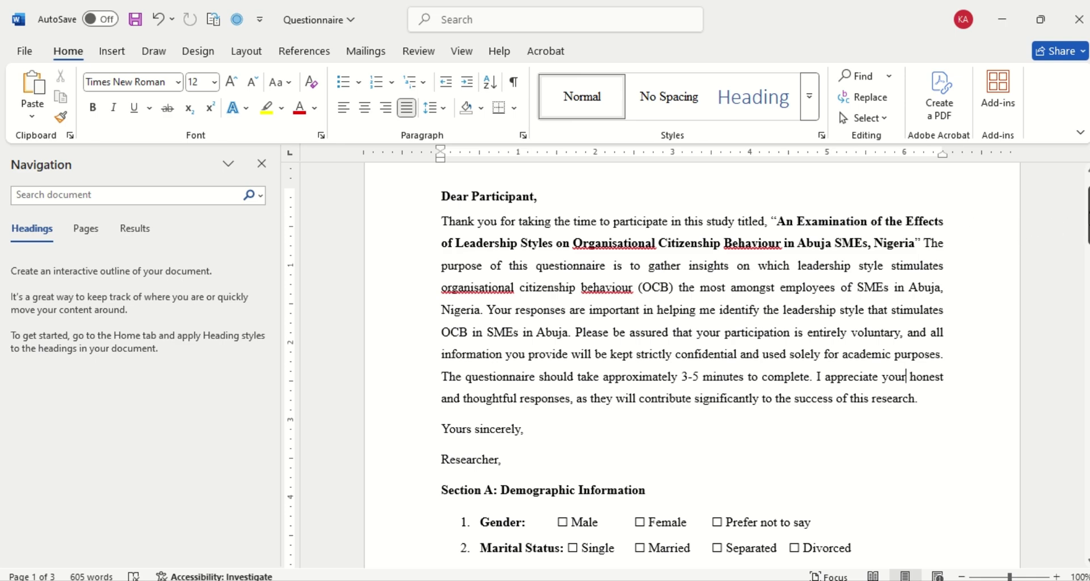
pyautogui.moveTo(1086, 215); pyautogui.dragTo(1087, 396)
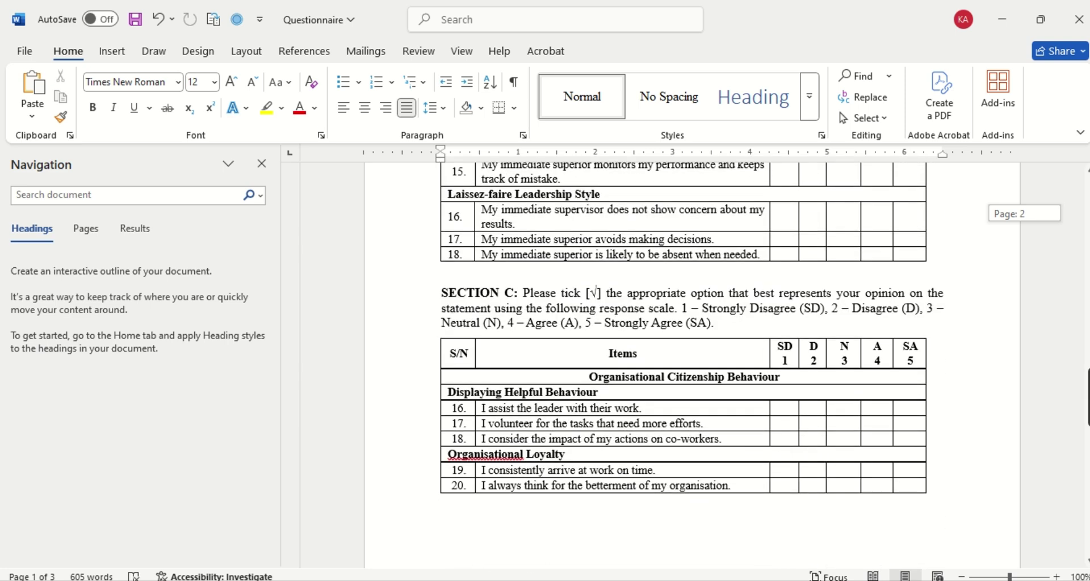
pyautogui.moveTo(1087, 396); pyautogui.dragTo(1087, 202)
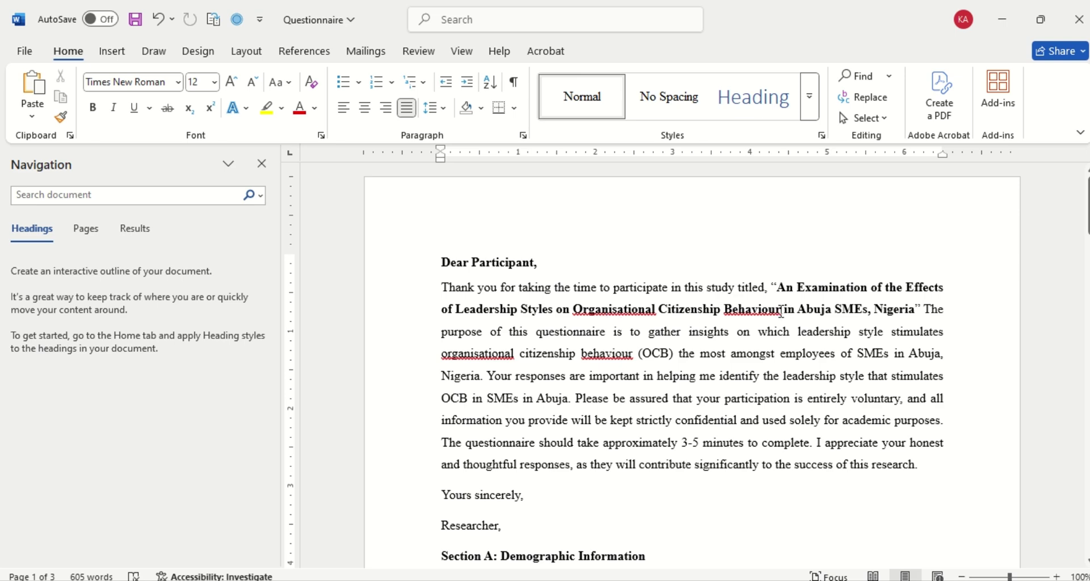
pyautogui.moveTo(1088, 198); pyautogui.dragTo(1087, 235)
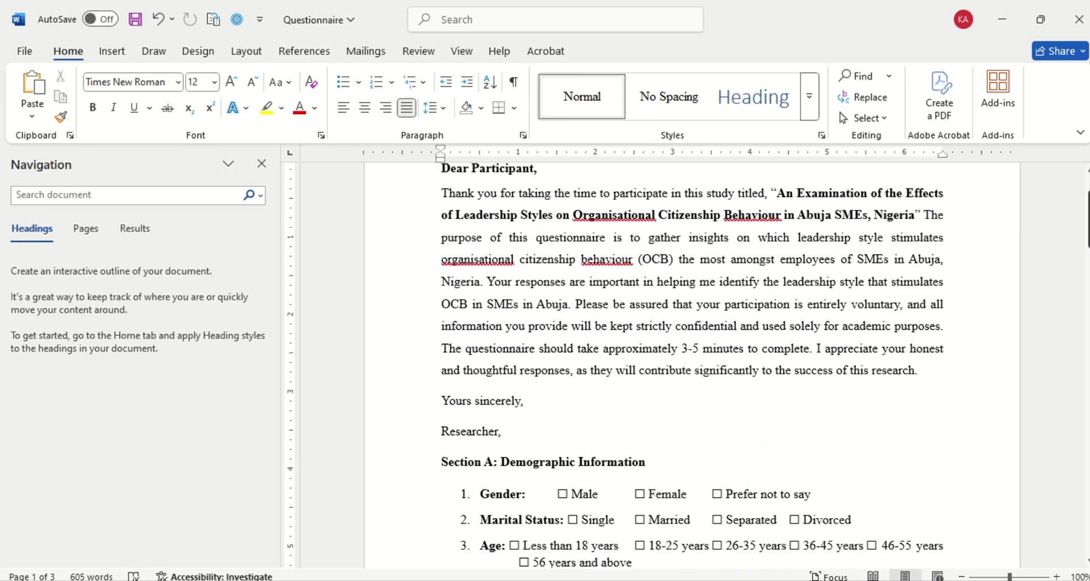
pyautogui.scroll(-1, 687, 363)
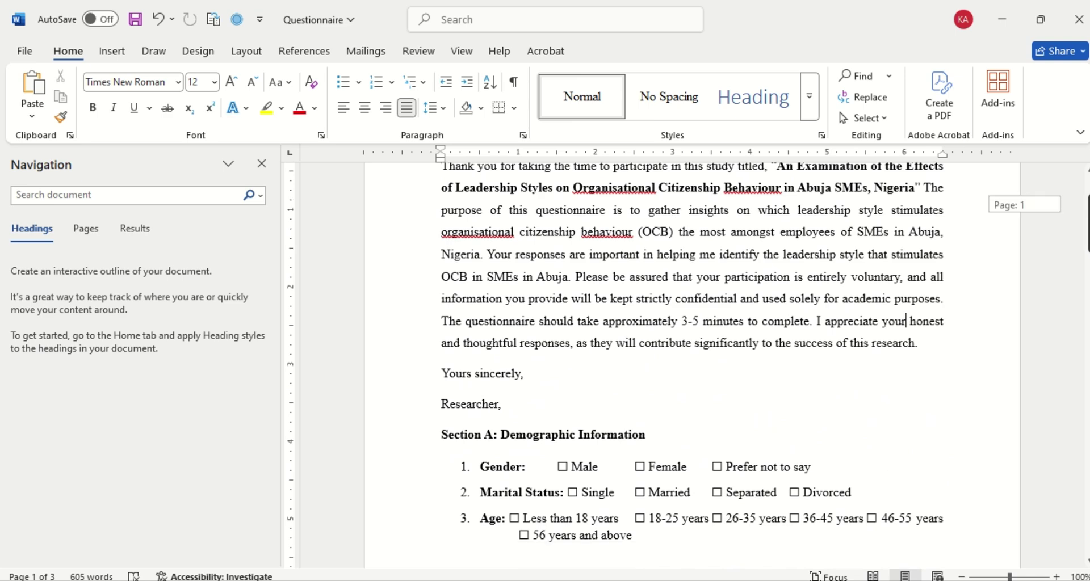
pyautogui.scroll(-8, 687, 363)
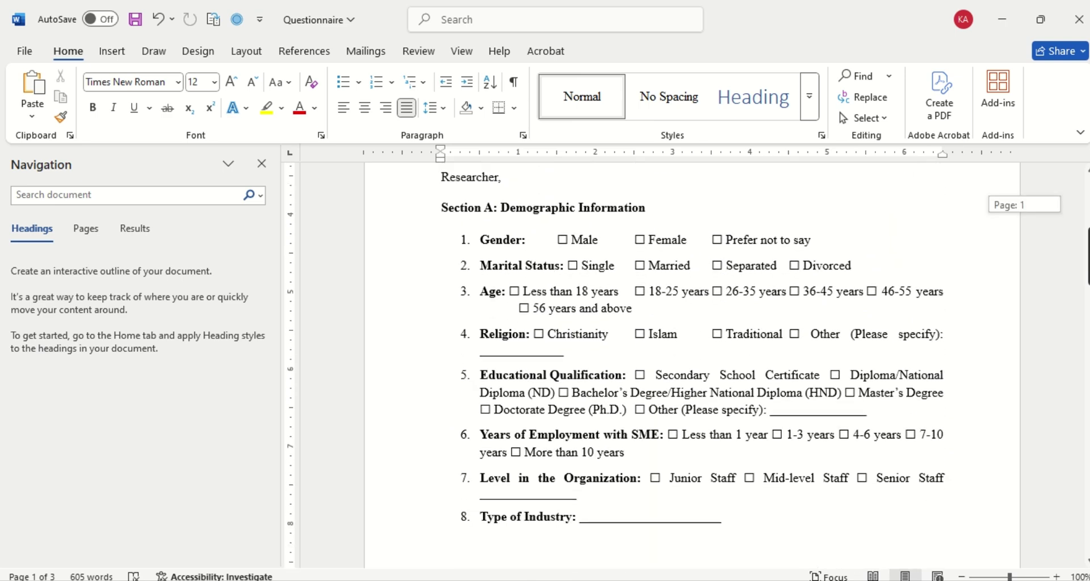
pyautogui.scroll(-3, 687, 363)
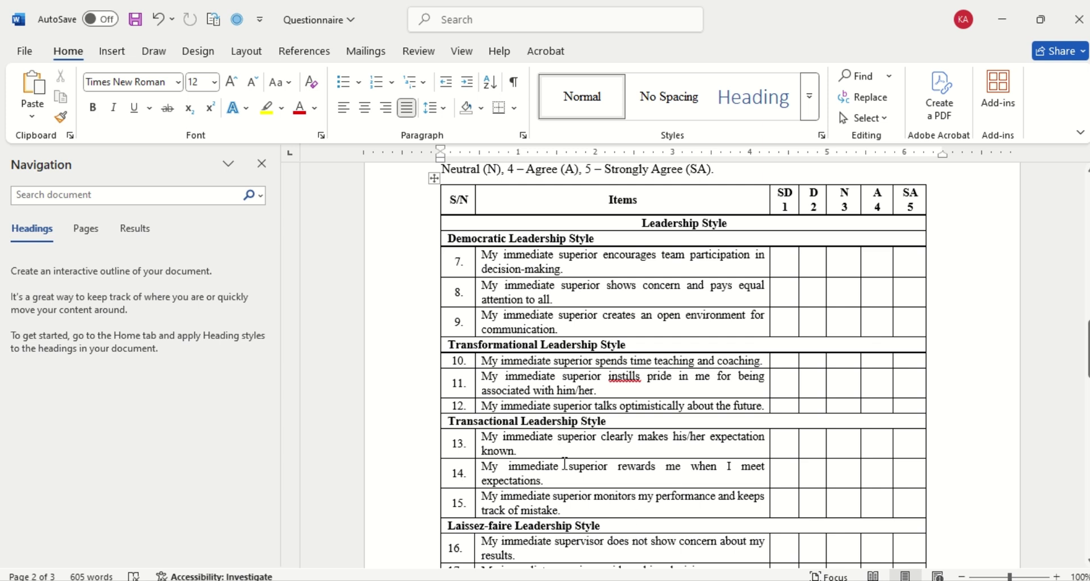
pyautogui.moveTo(1088, 349); pyautogui.dragTo(1088, 228)
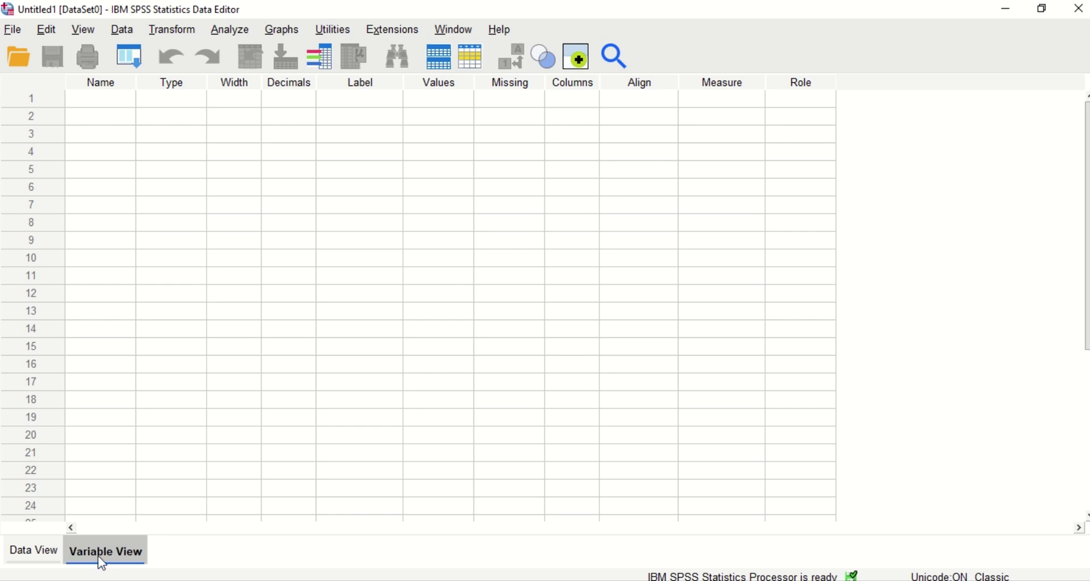
# - Try to copy the word Gender from the Word questionnaire into the first variable's name in SPSS
pyautogui.click(106, 101)
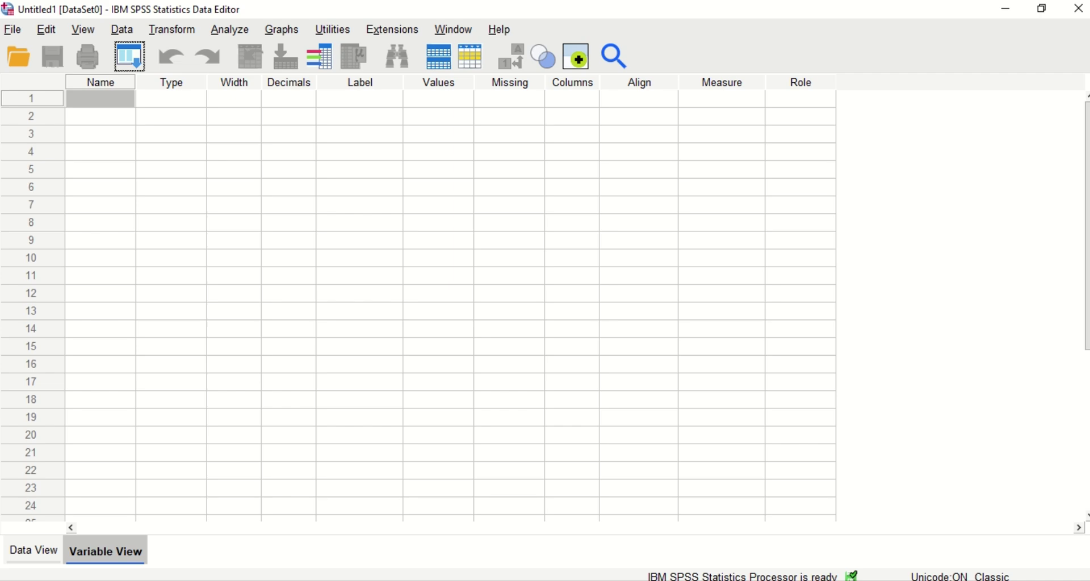
pyautogui.hotkey('alt', 'Tab')
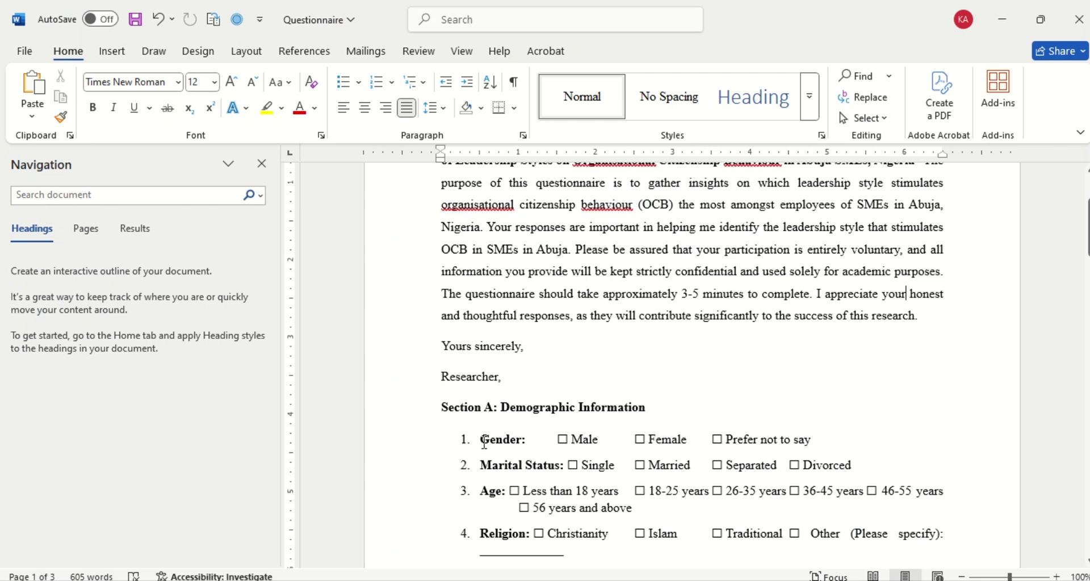
pyautogui.moveTo(489, 442); pyautogui.dragTo(521, 448)
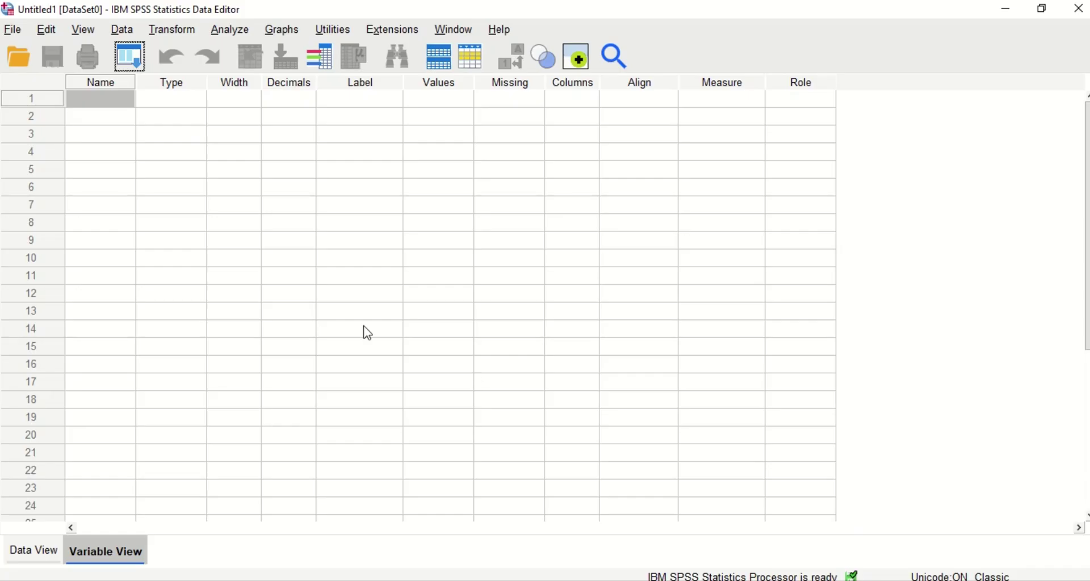
pyautogui.click(113, 92)
pyautogui.hotkey('ctrl', 'v')
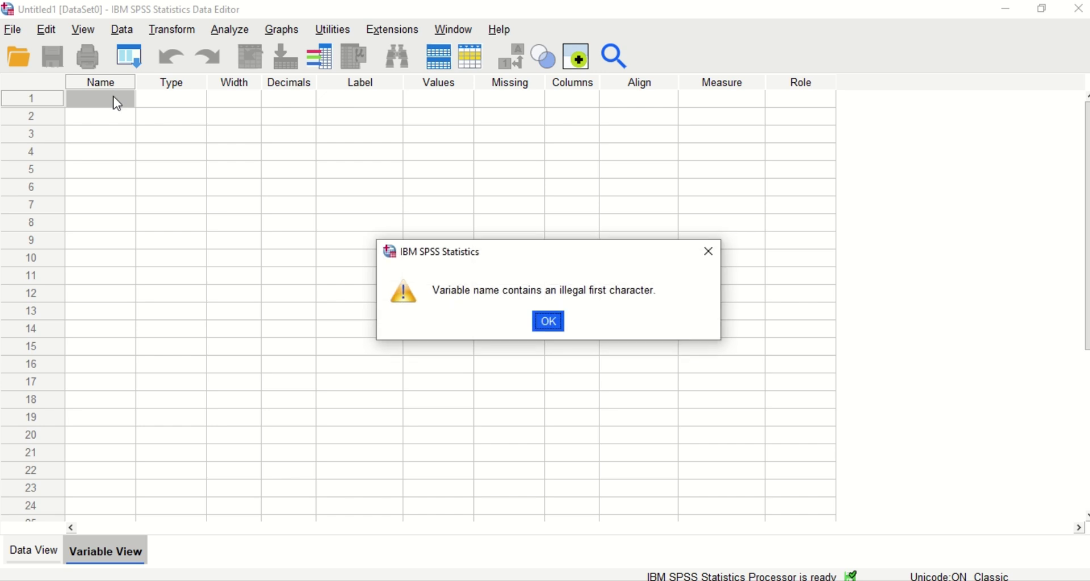
pyautogui.click(548, 322)
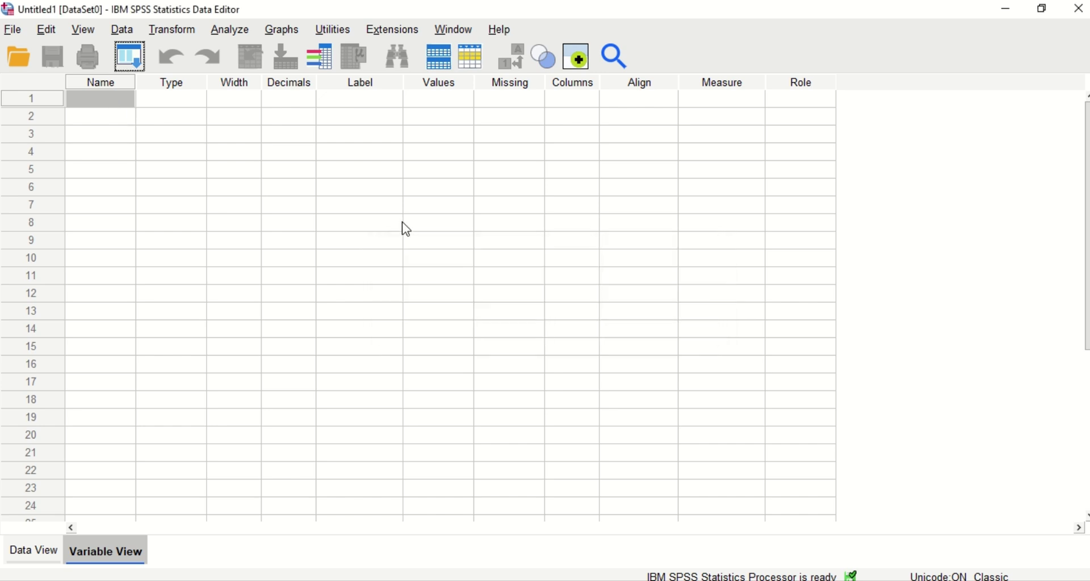
# - Define the first variable with the name Gender, the label Gender and the Nominal measurement level
pyautogui.doubleClick(113, 101)
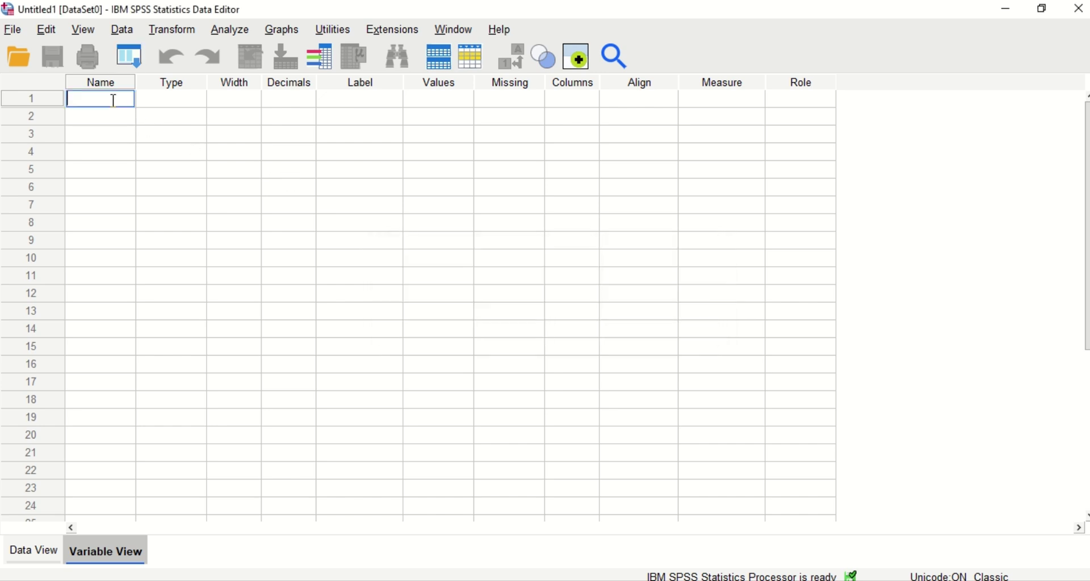
pyautogui.write('Gender')
pyautogui.doubleClick(353, 101)
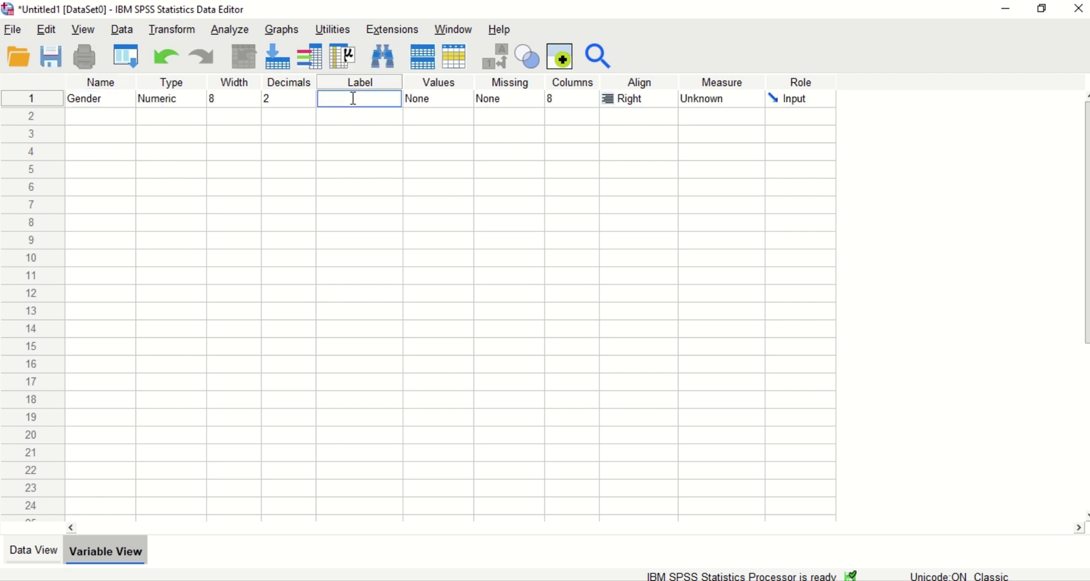
pyautogui.write('Gender')
pyautogui.click(727, 100)
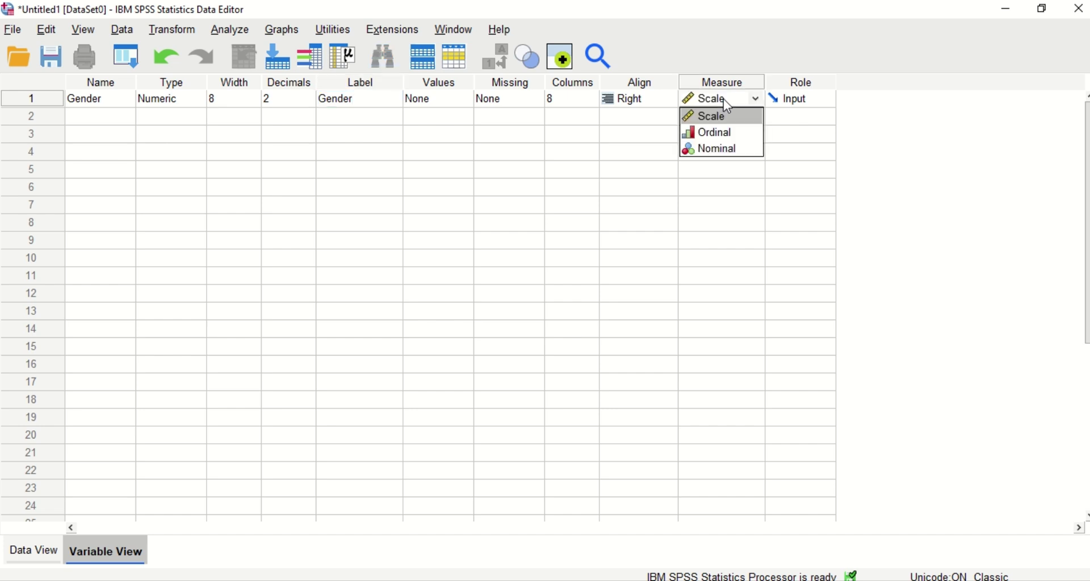
pyautogui.click(739, 150)
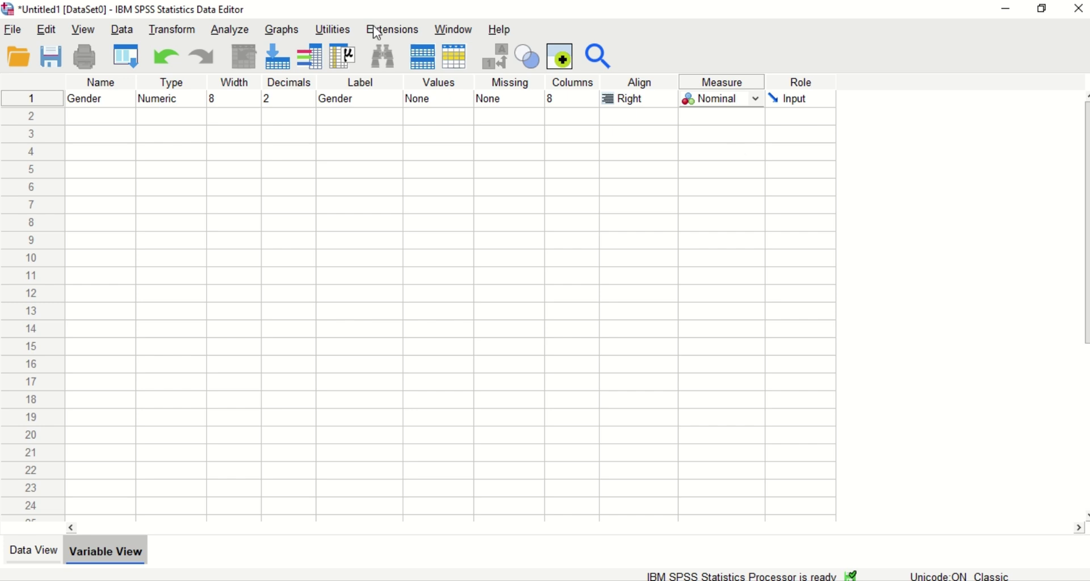
# - Add the value label 1 = Male to the Gender variable, checking the answer options in the Word questionnaire
pyautogui.doubleClick(460, 108)
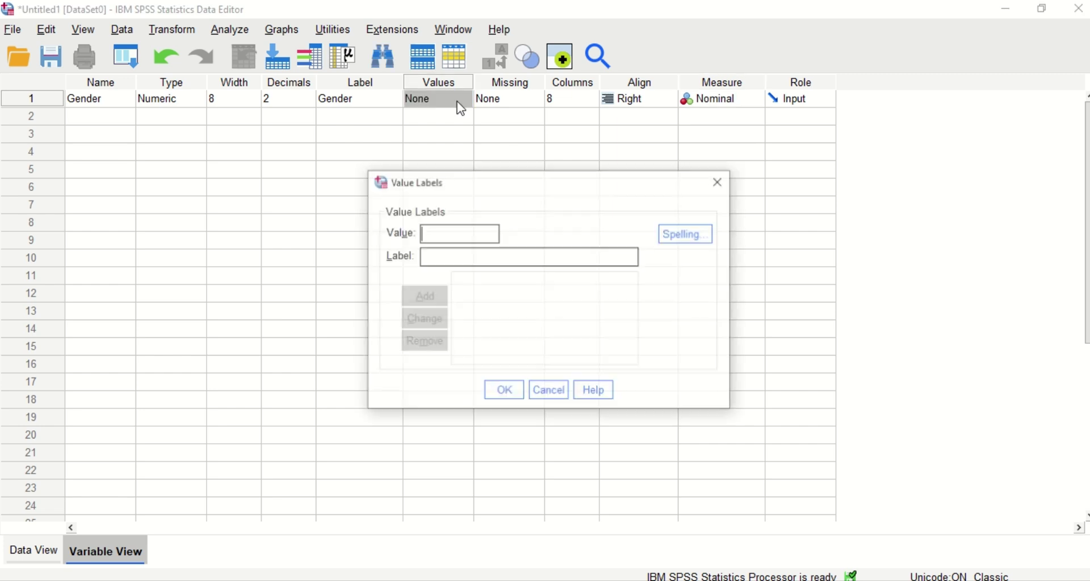
pyautogui.write('1')
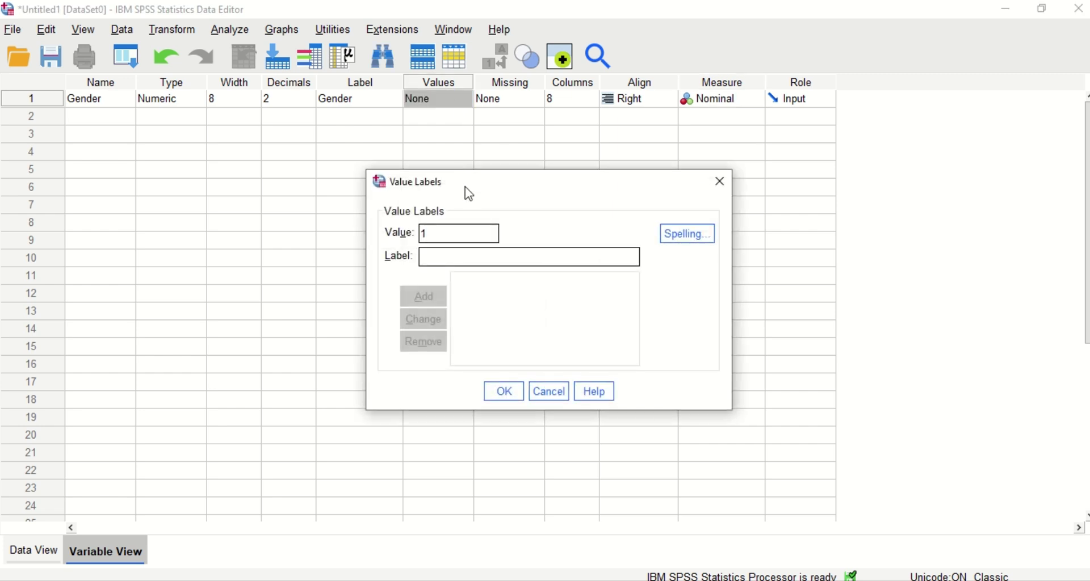
pyautogui.hotkey('alt', 'Tab')
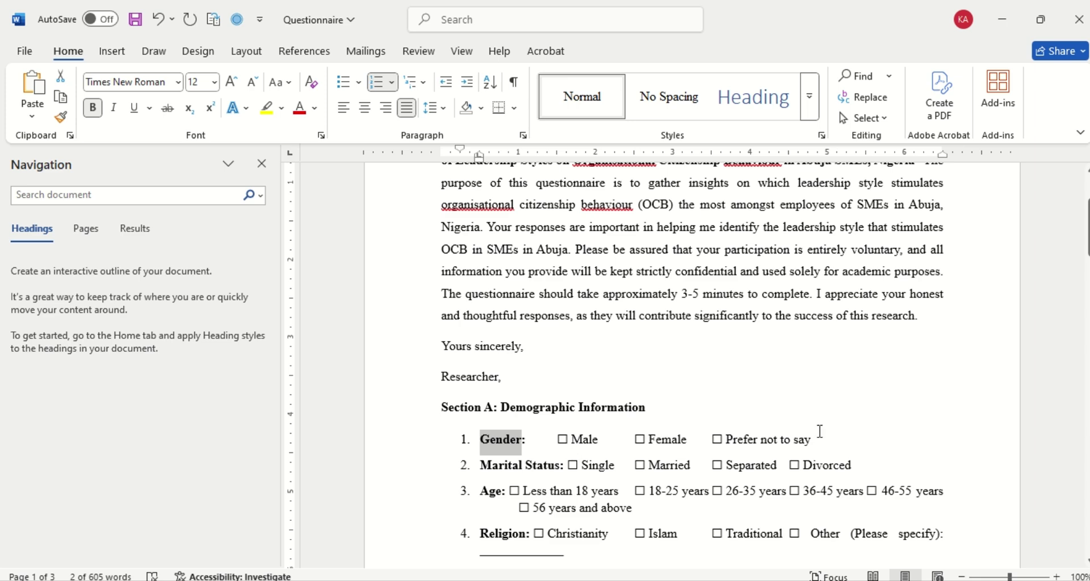
pyautogui.hotkey('alt', 'Tab')
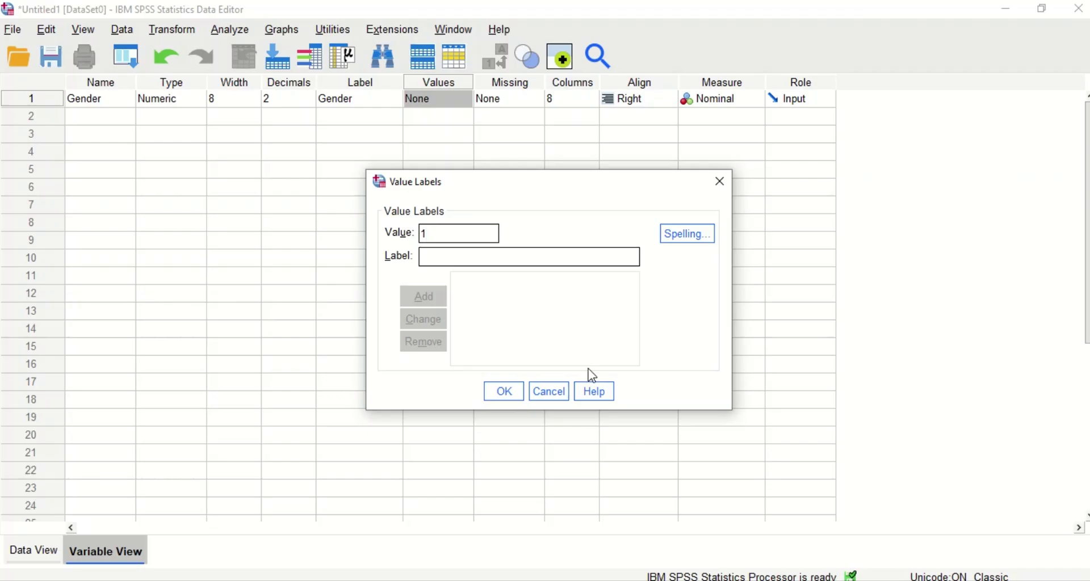
pyautogui.click(433, 258)
pyautogui.write('Male')
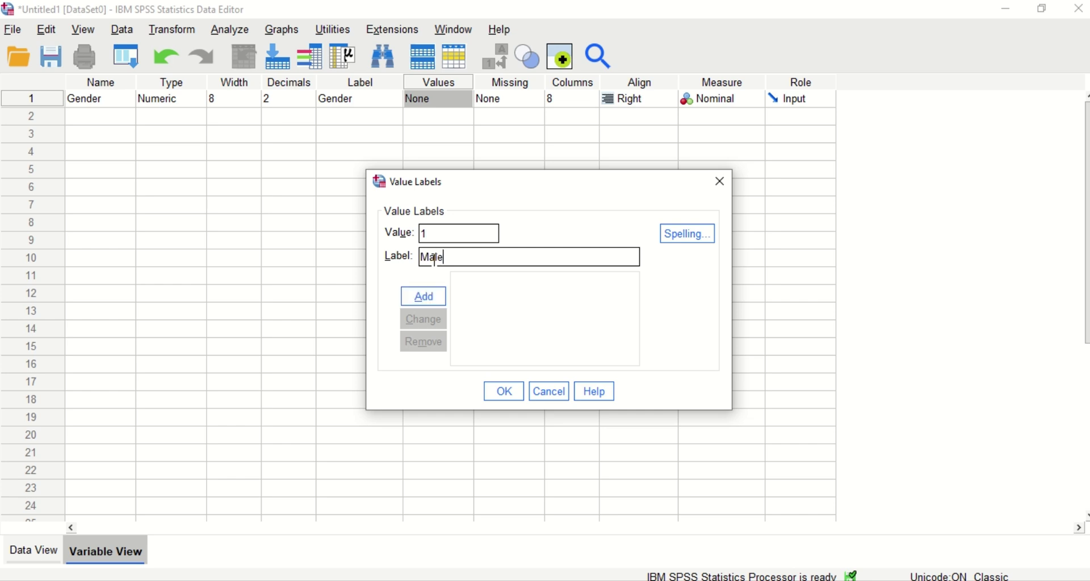
pyautogui.hotkey('alt', 'a')
# - Add the value labels 2 = Female and 3 = Prefer not to say to the Gender variable
pyautogui.write('2')
pyautogui.click(434, 259)
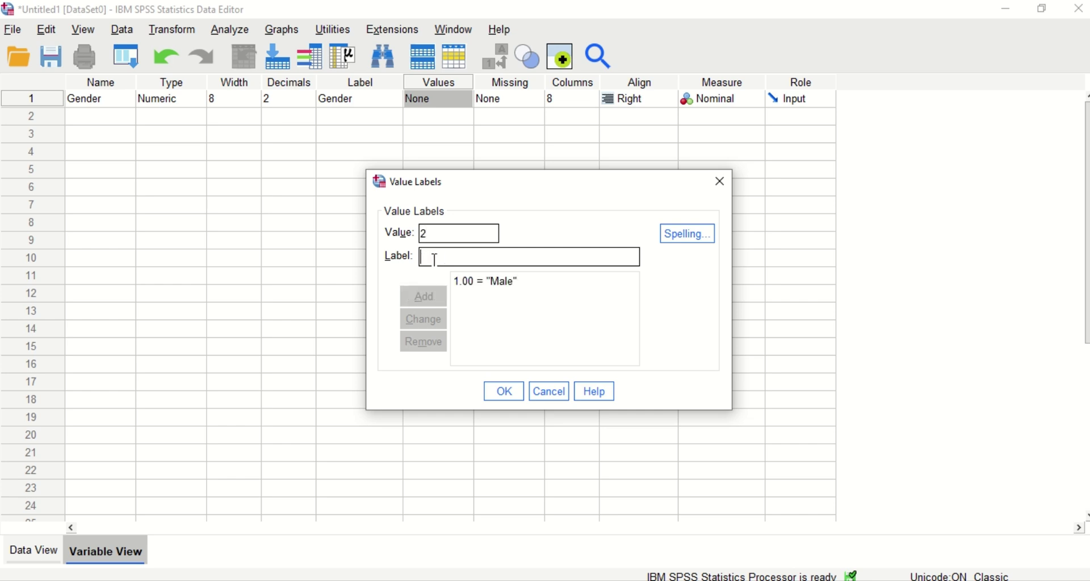
pyautogui.write('Female')
pyautogui.hotkey('alt', 'a')
pyautogui.write('3')
pyautogui.click(434, 260)
pyautogui.write('Prefer not')
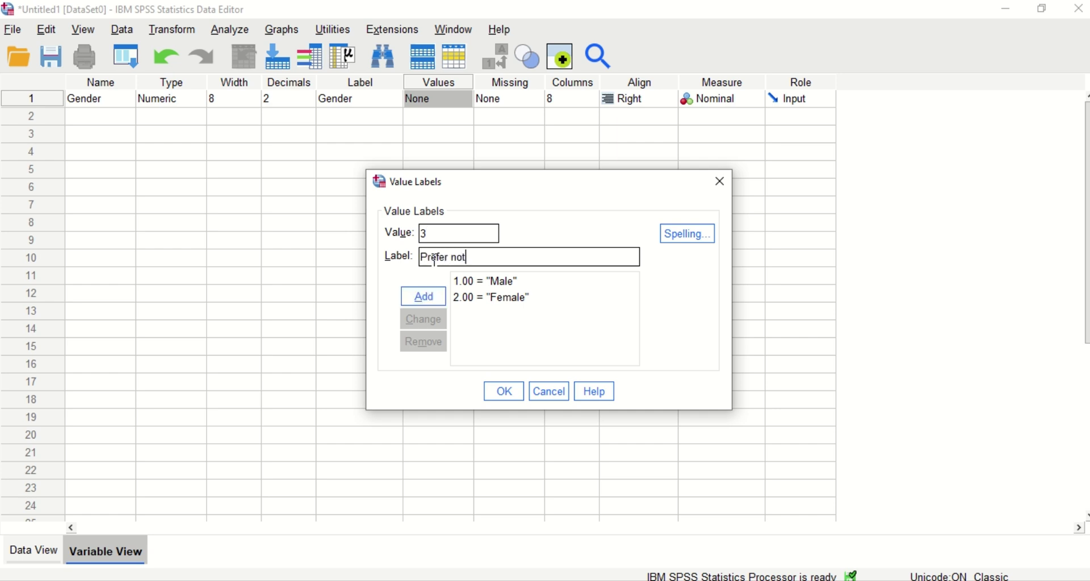
pyautogui.write(' to say')
pyautogui.press('Return')
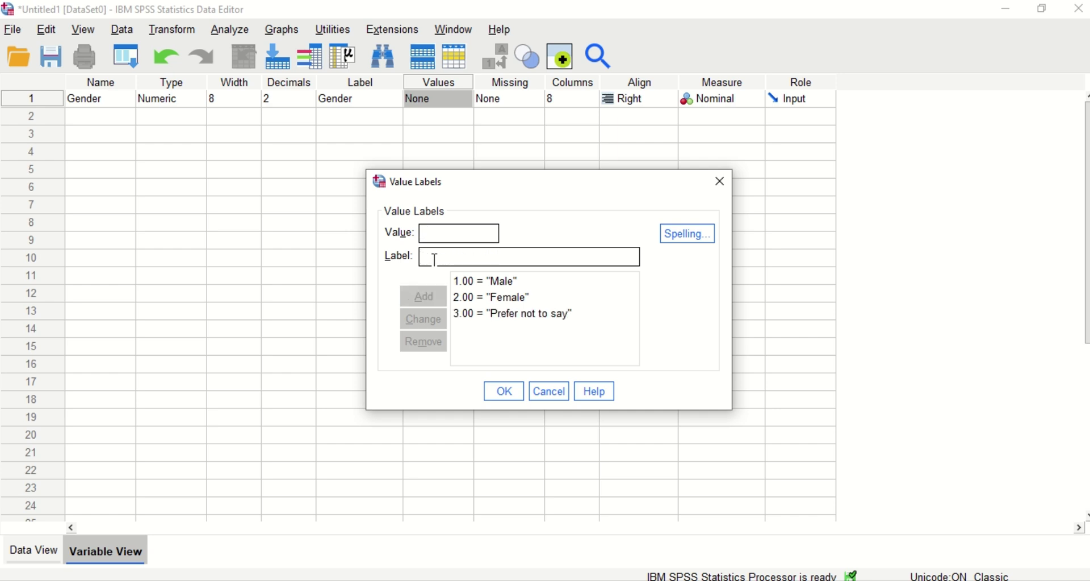
# - Apply the value labels to the Gender variable
pyautogui.click(508, 395)
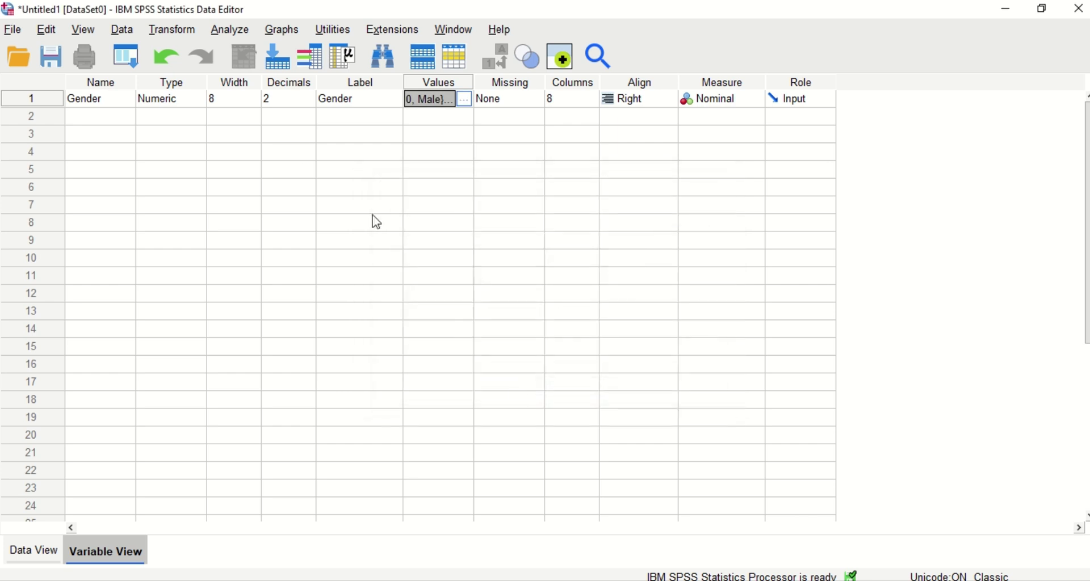
# - Try to name the second variable Marital Status, written with a space, after checking the Word questionnaire
pyautogui.click(111, 117)
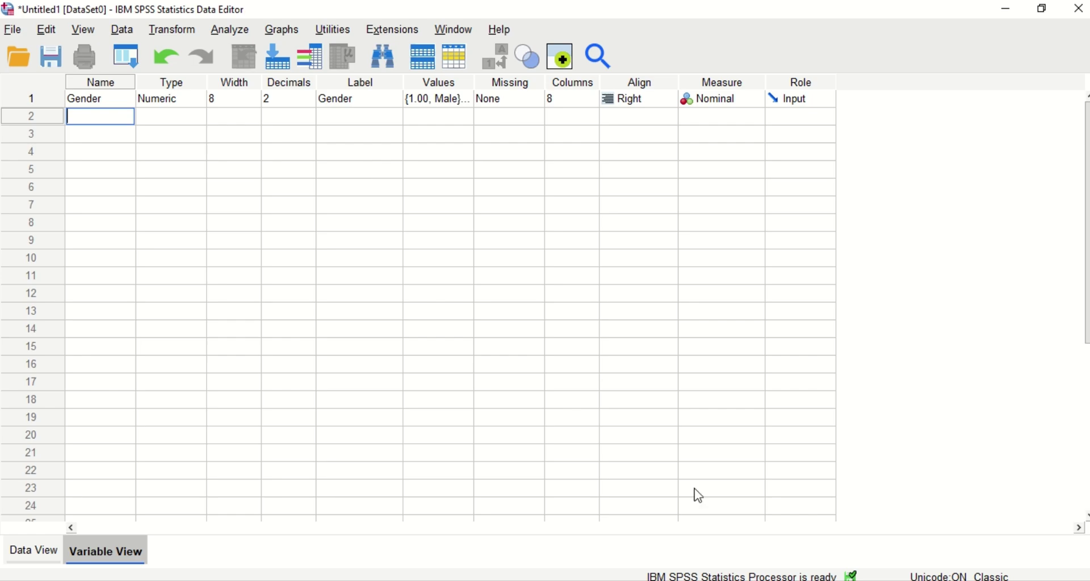
pyautogui.hotkey('alt', 'Tab')
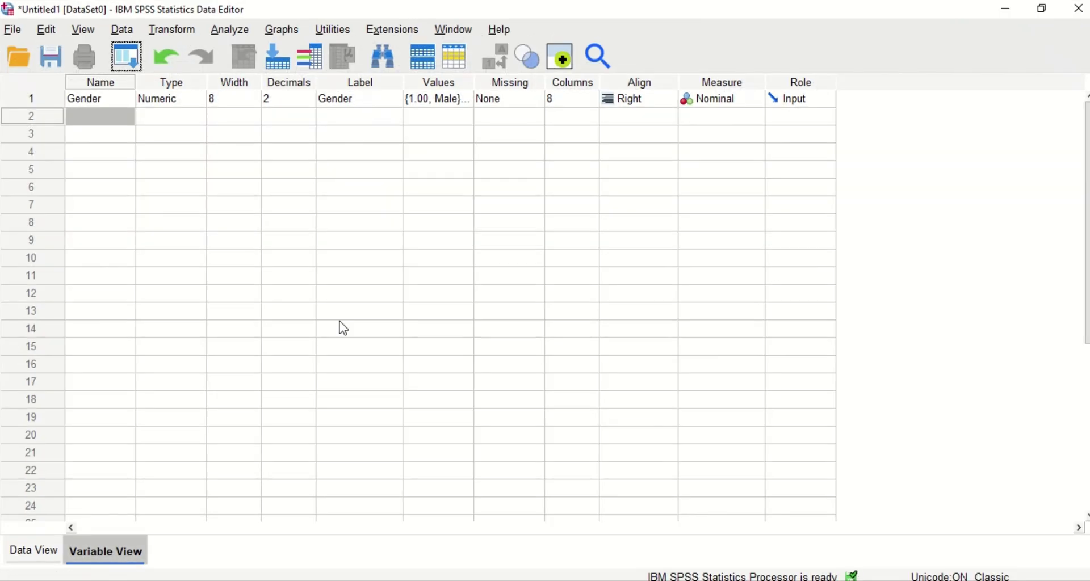
pyautogui.click(112, 117)
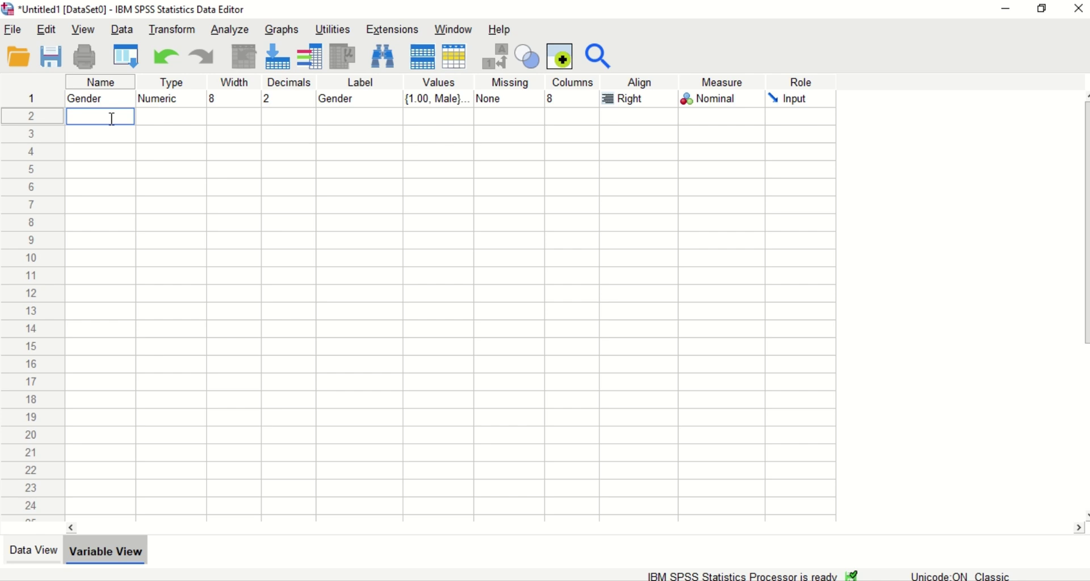
pyautogui.write('Marital Status')
pyautogui.press('Return')
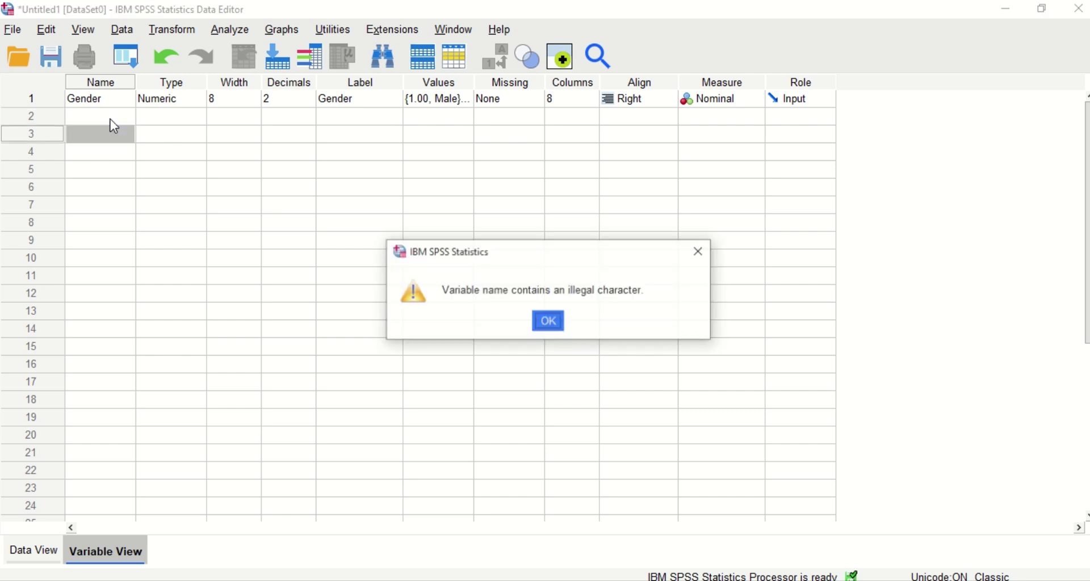
pyautogui.click(549, 322)
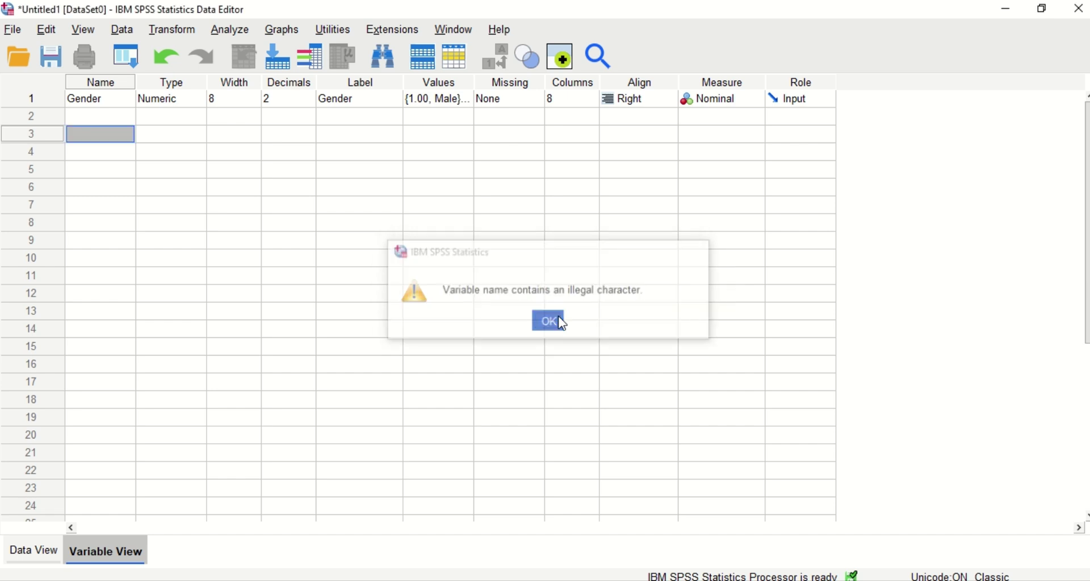
# - Define the second variable with the name MaritalStatus, the label Marital Status and the Nominal measurement level
pyautogui.click(97, 115)
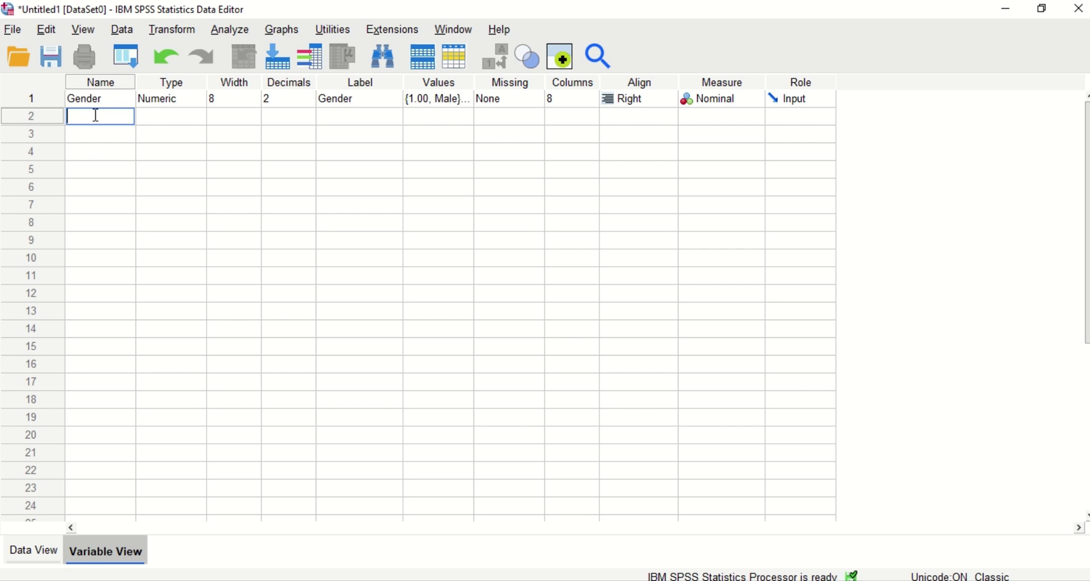
pyautogui.write('MaritalStatus')
pyautogui.click(367, 117)
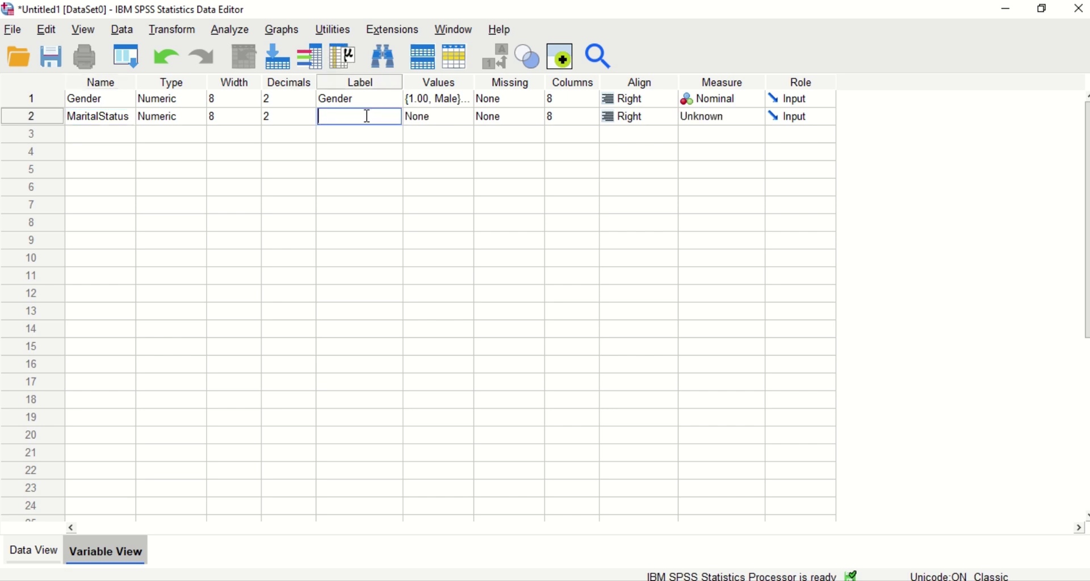
pyautogui.write('Marital Status')
pyautogui.click(717, 118)
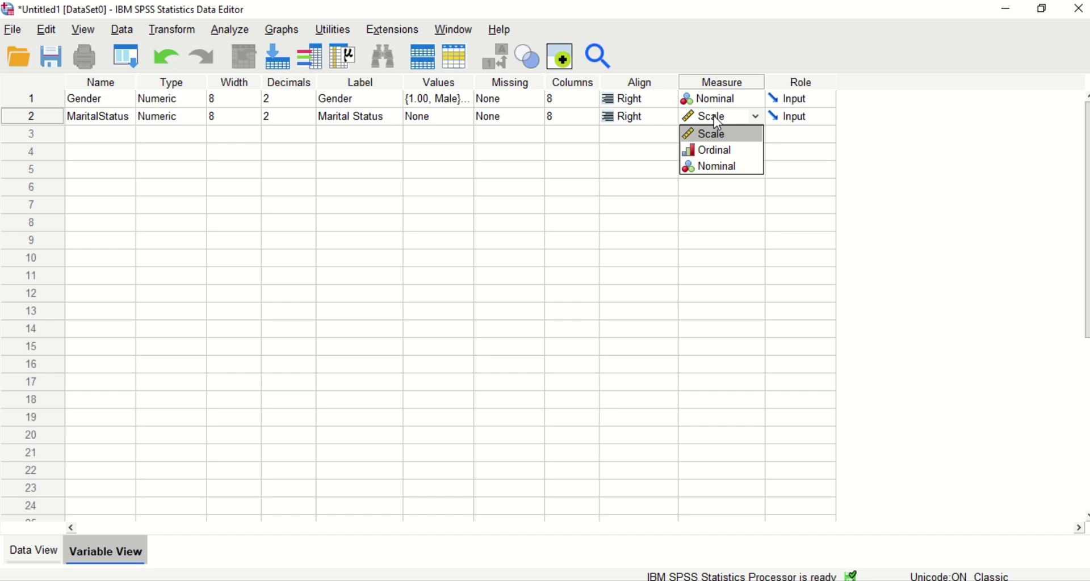
pyautogui.click(727, 168)
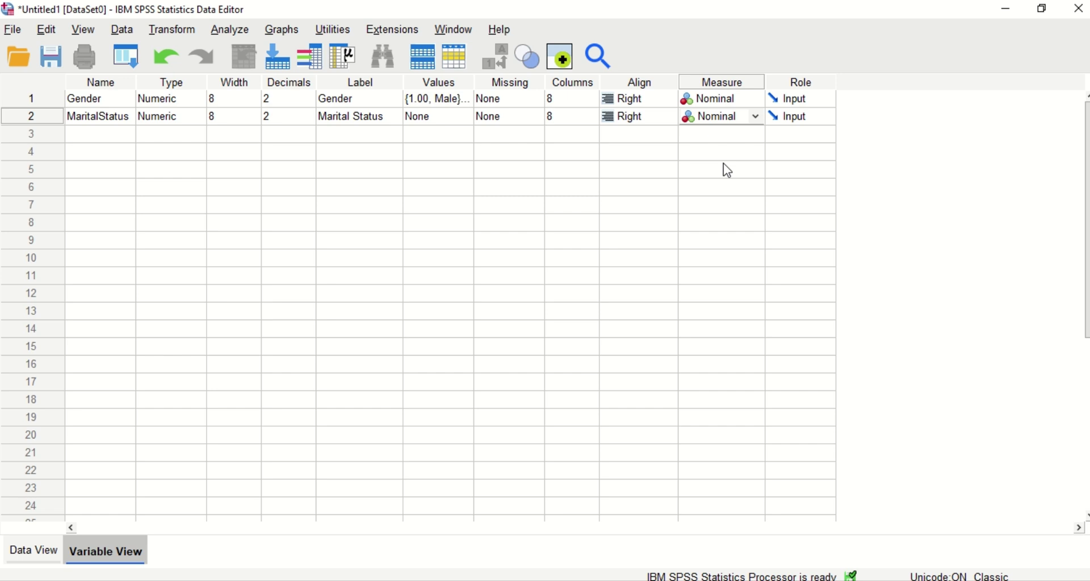
# - Add the value label 1 = Single to the MaritalStatus variable
pyautogui.click(468, 117)
pyautogui.click(470, 117)
pyautogui.click(464, 227)
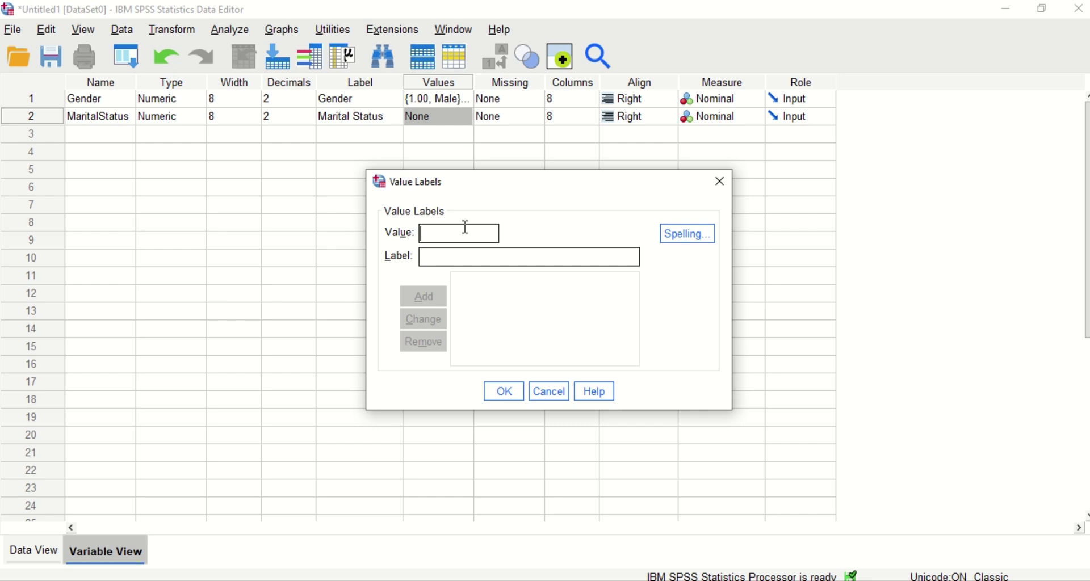
pyautogui.write('1')
pyautogui.click(444, 259)
pyautogui.write('Single')
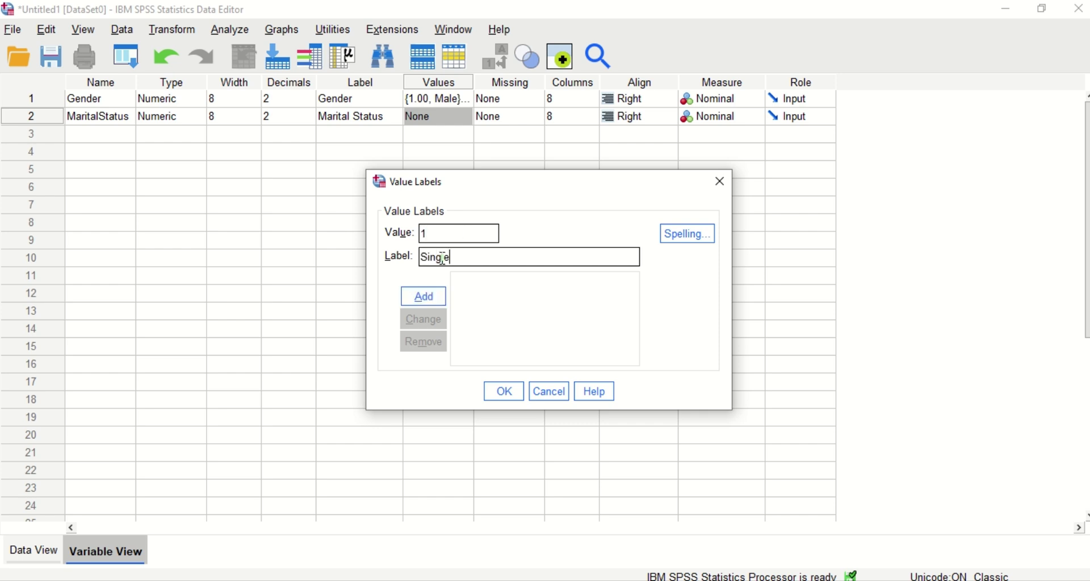
pyautogui.press('Return')
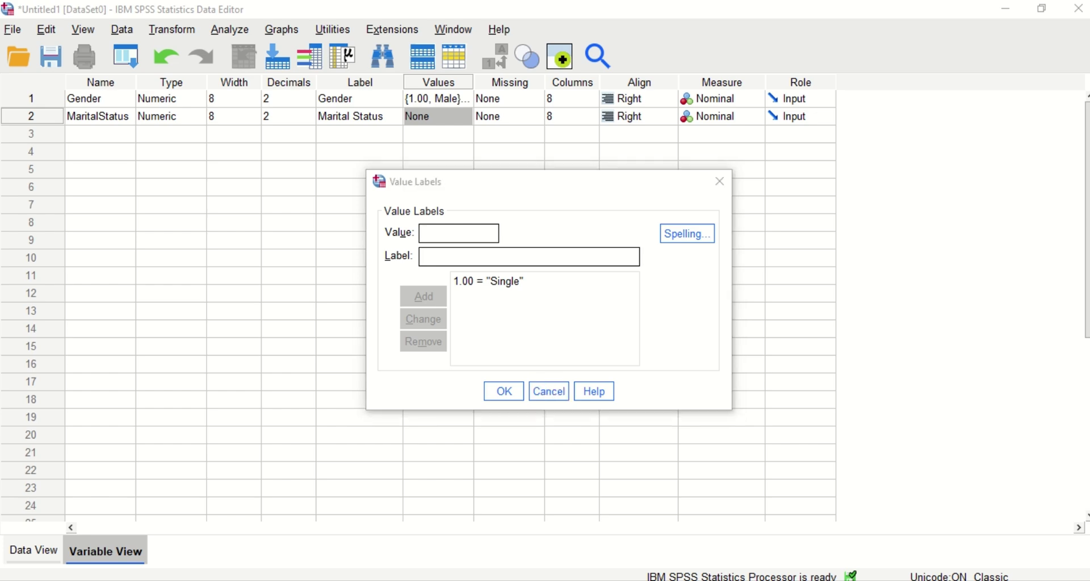
# - Check the marital status options in the Word questionnaire and add the value label 2 = Married in SPSS
pyautogui.hotkey('alt', 'Tab')
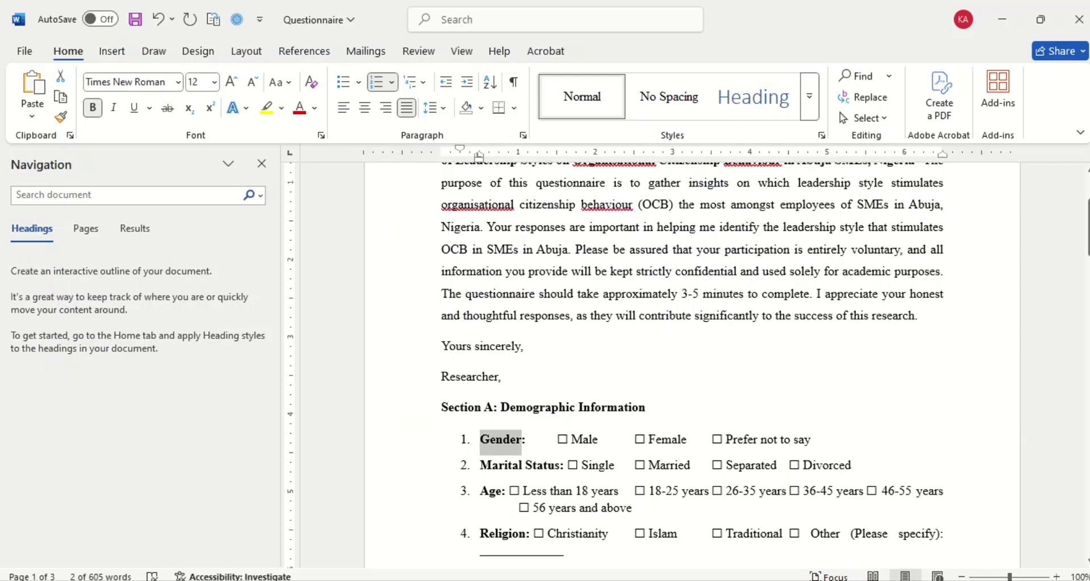
pyautogui.click(607, 475)
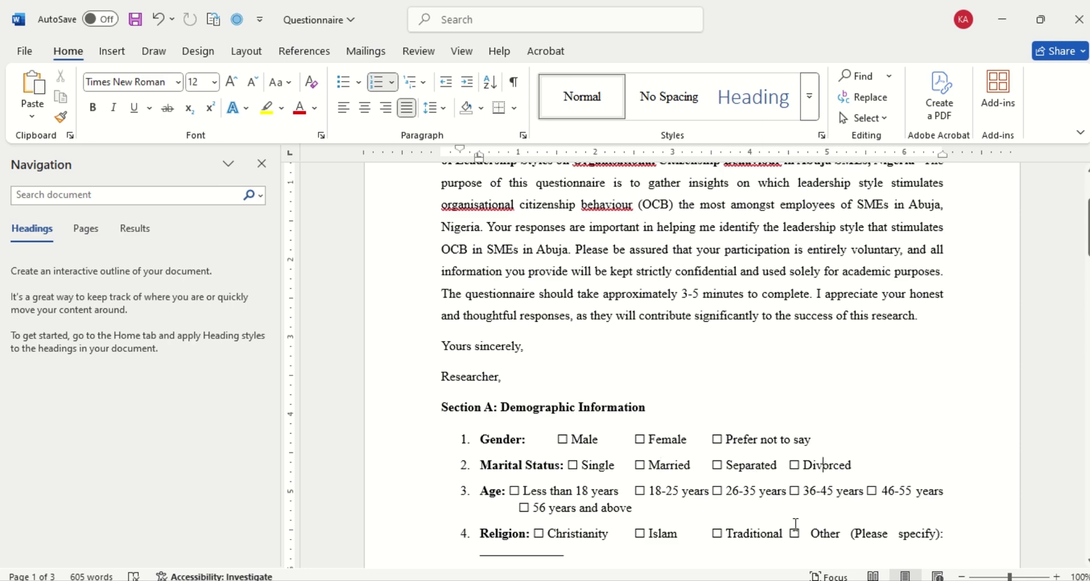
pyautogui.hotkey('alt', 'Tab')
pyautogui.write('2')
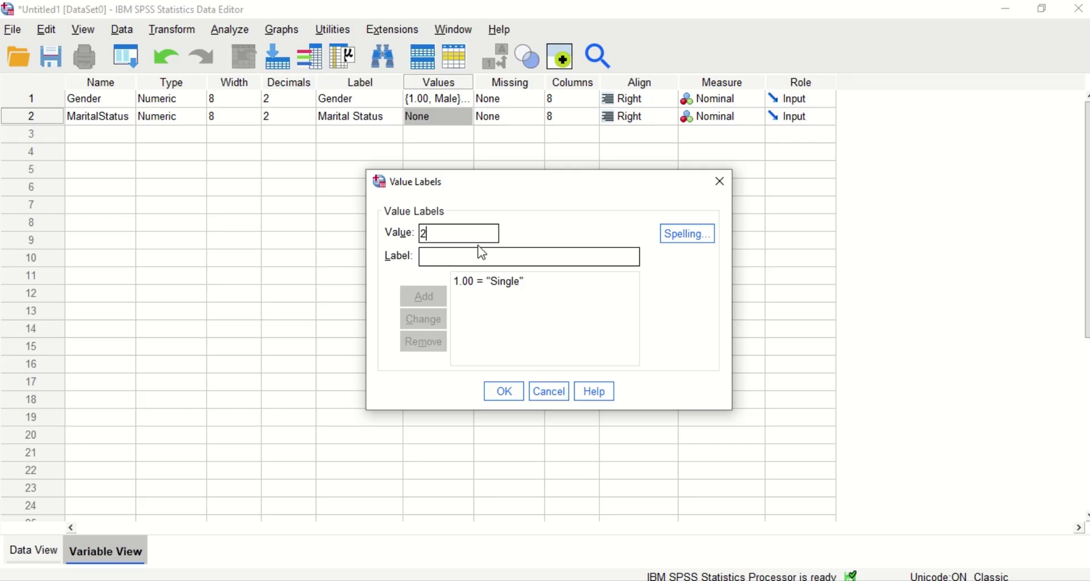
pyautogui.click(470, 258)
pyautogui.write('Married')
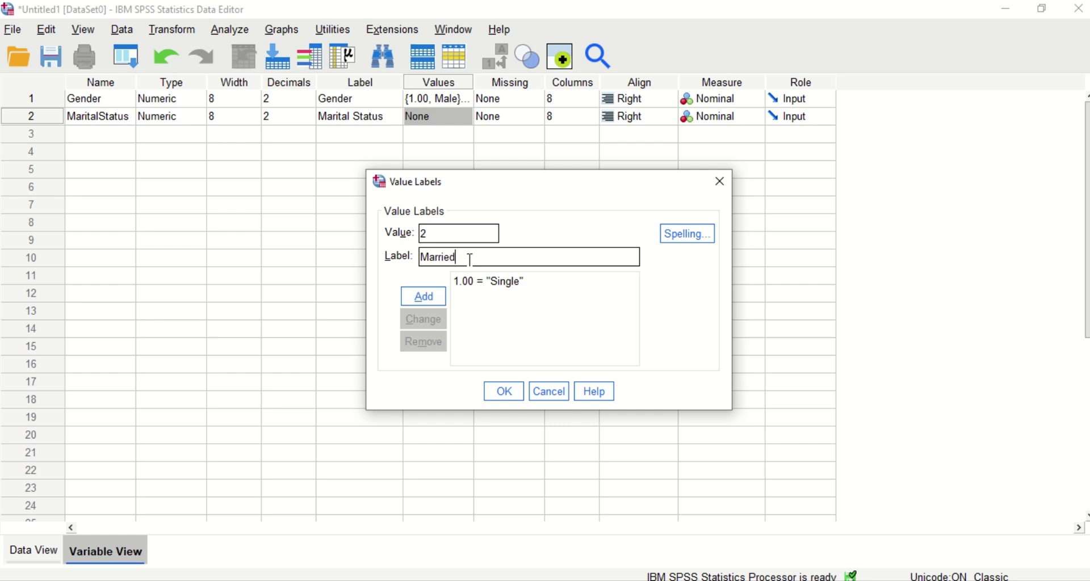
pyautogui.press('Return')
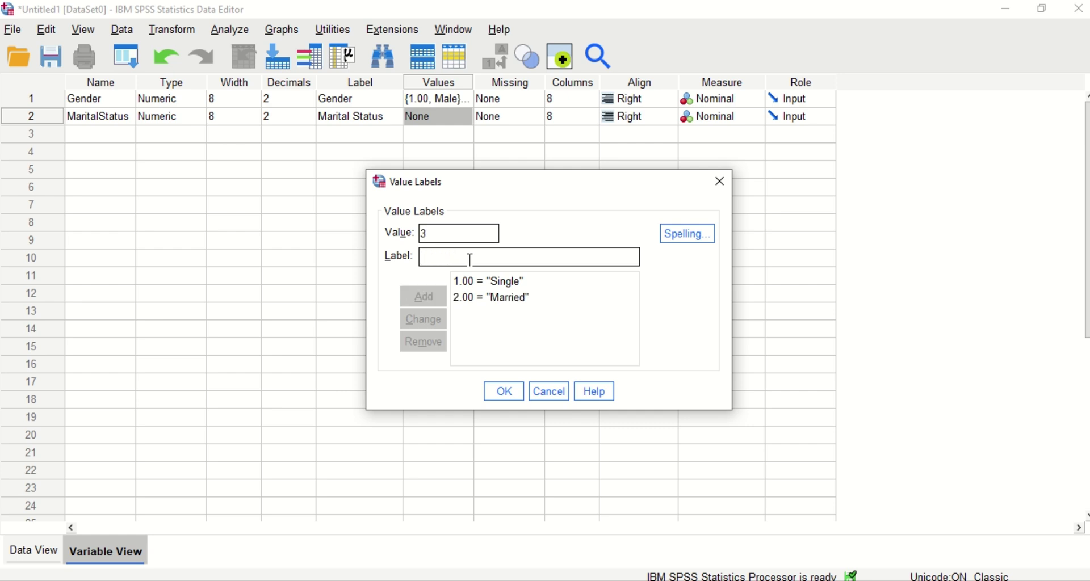
# - Add the value labels 3 = Separated and 4 = Divorced and apply the labels to the MaritalStatus variable
pyautogui.write('Separ')
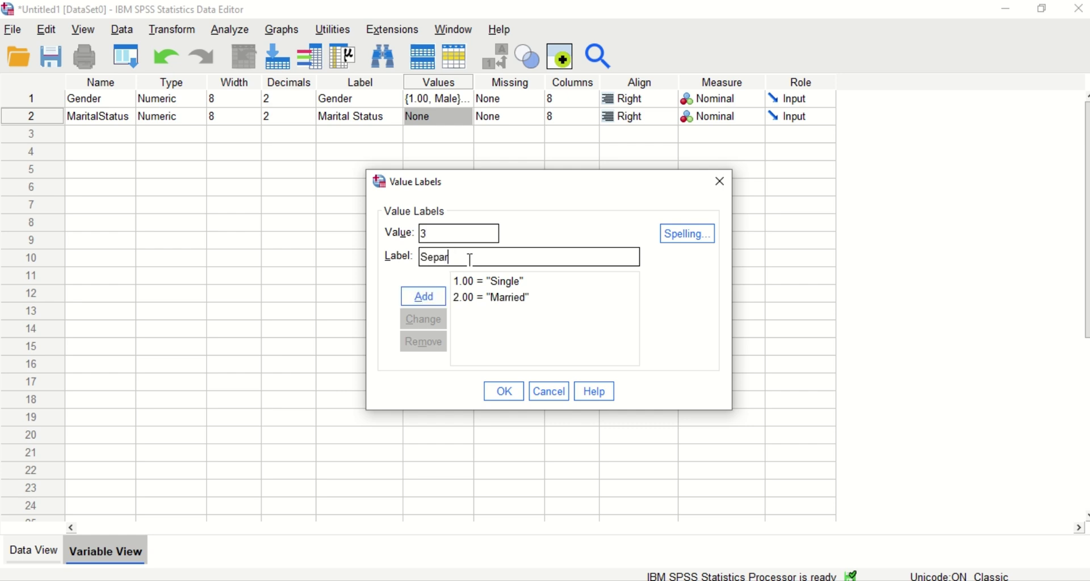
pyautogui.write('ated')
pyautogui.press('Return')
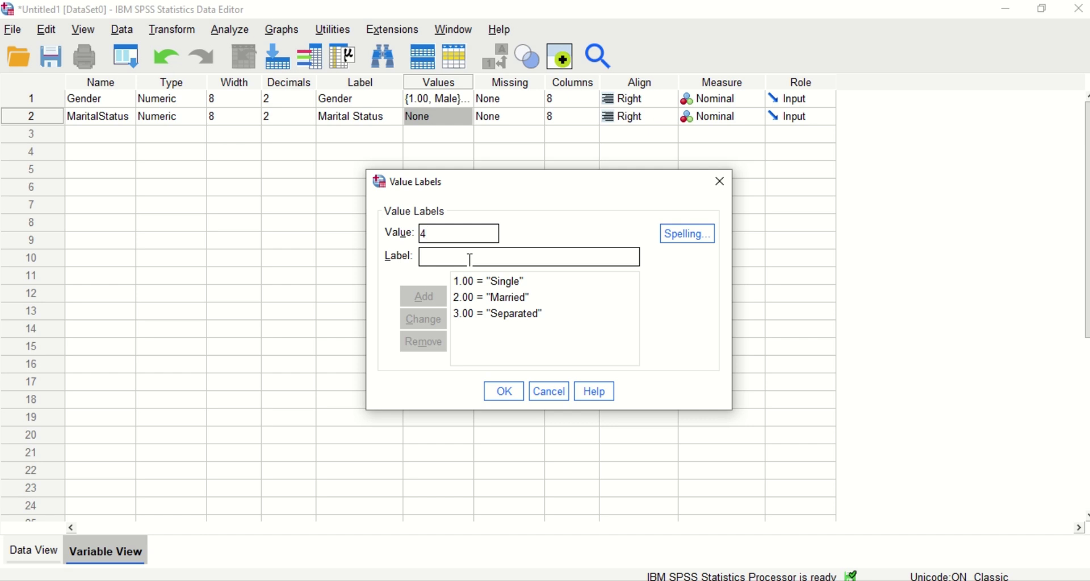
pyautogui.write('Divor')
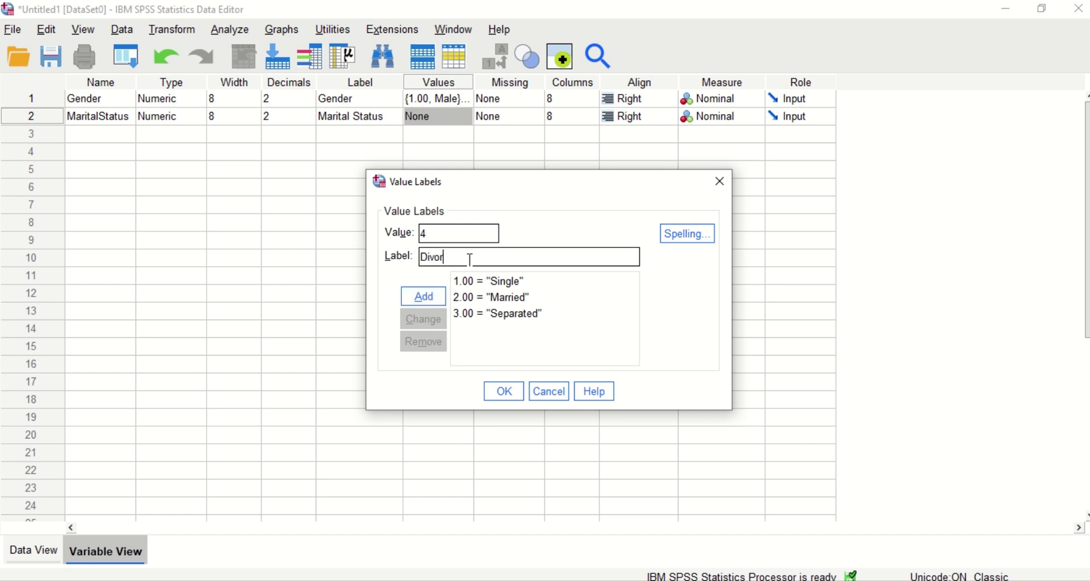
pyautogui.write('ced')
pyautogui.press('Return')
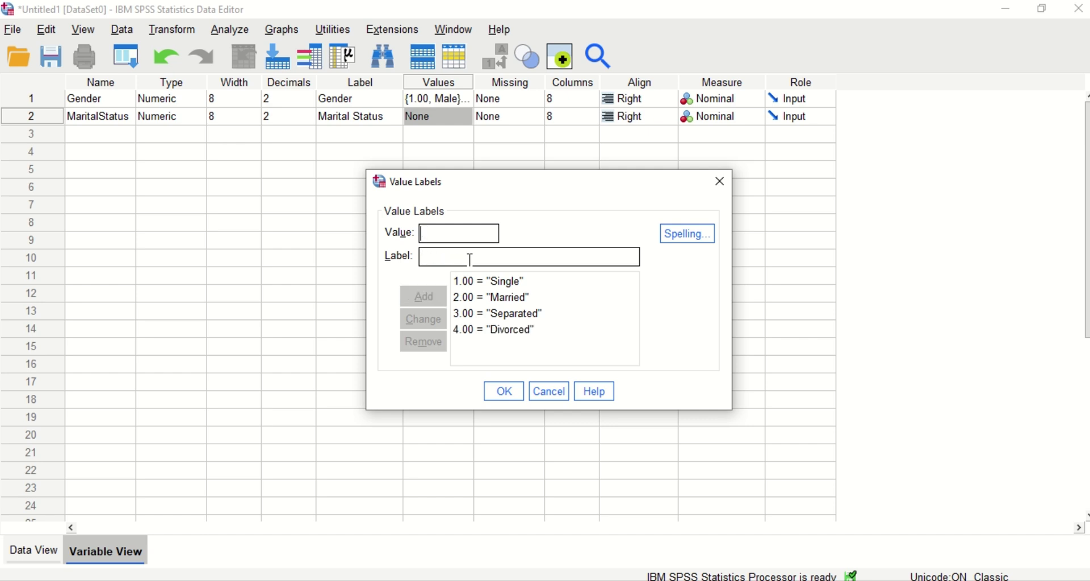
pyautogui.click(503, 392)
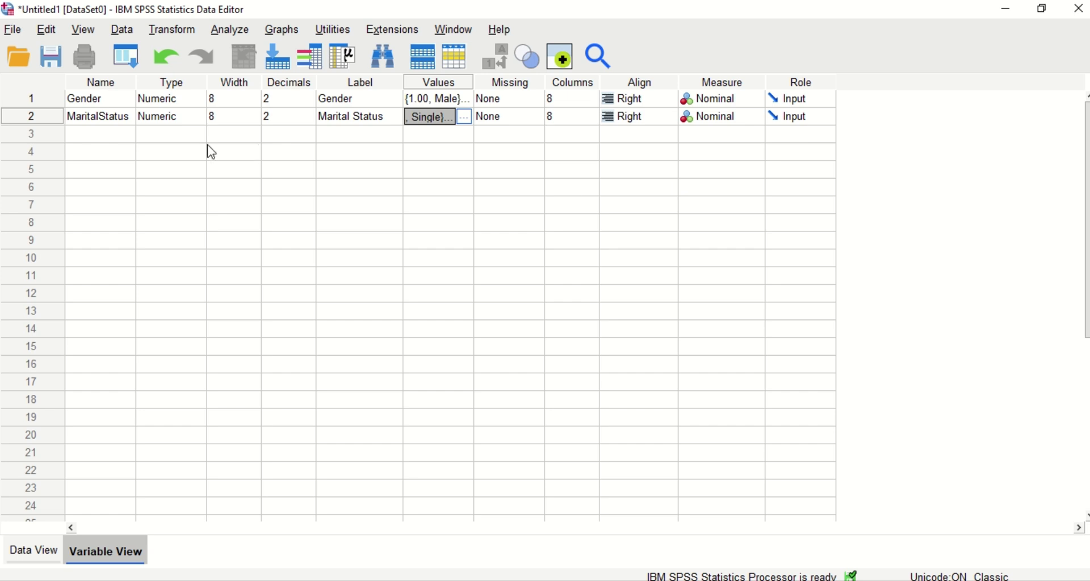
# - Check the next item in the Word questionnaire and define the third SPSS variable with the name Age and the label Age
pyautogui.click(99, 134)
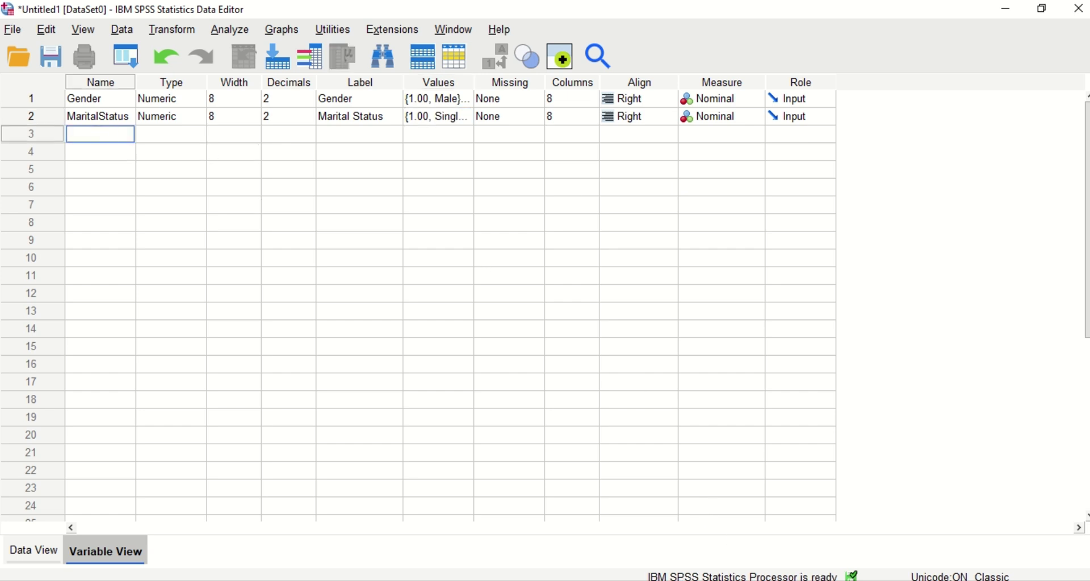
pyautogui.hotkey('alt', 'Tab')
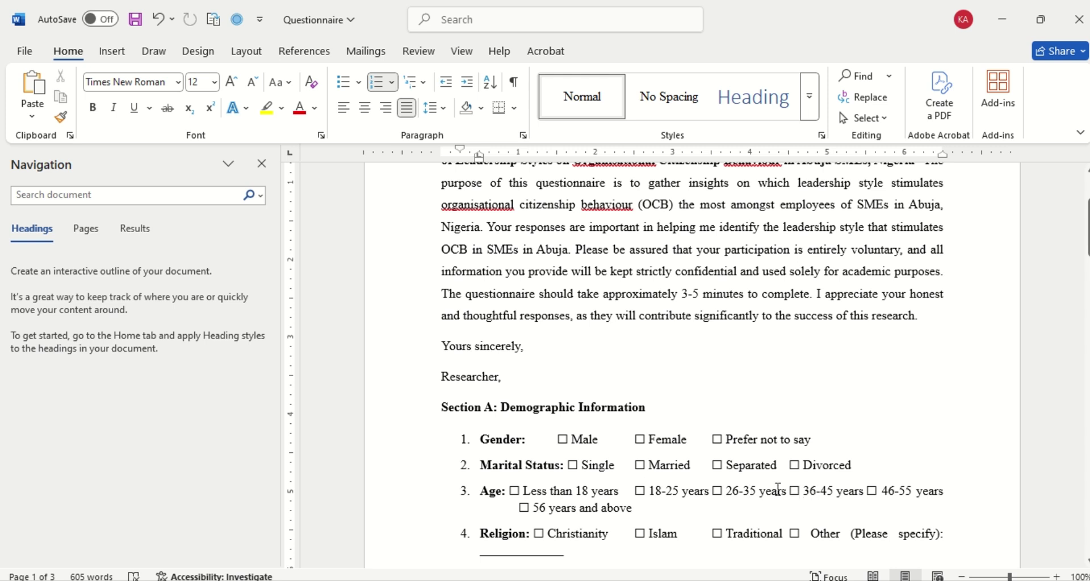
pyautogui.hotkey('alt', 'Tab')
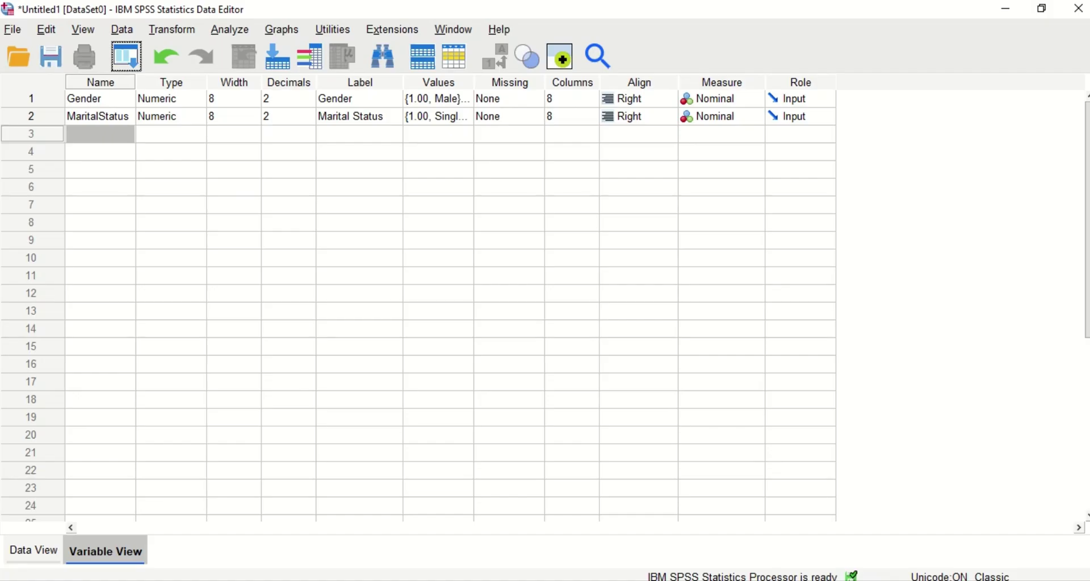
pyautogui.click(110, 140)
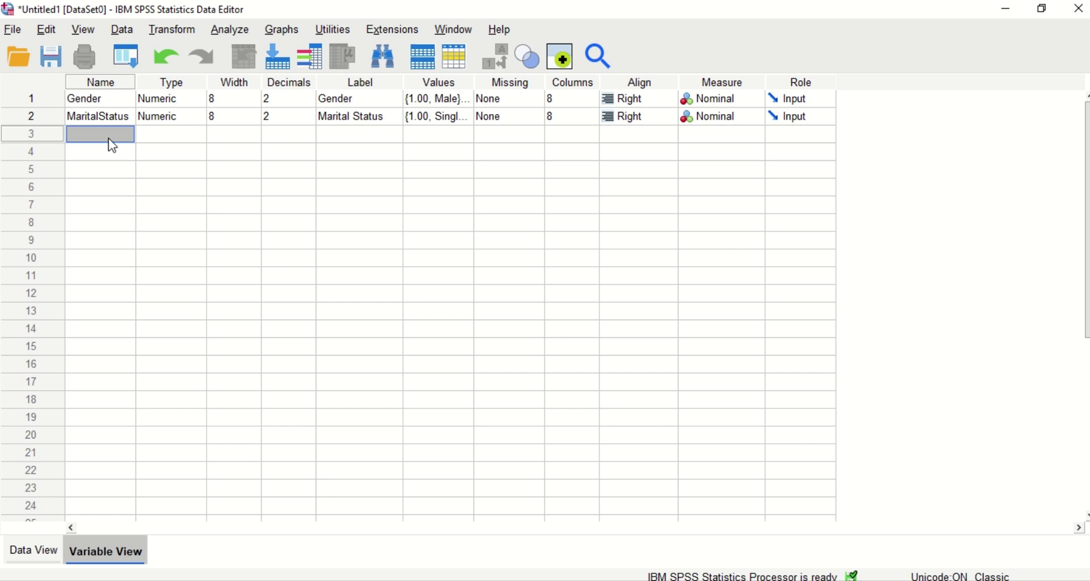
pyautogui.write('Age')
pyautogui.click(335, 134)
pyautogui.write('Age')
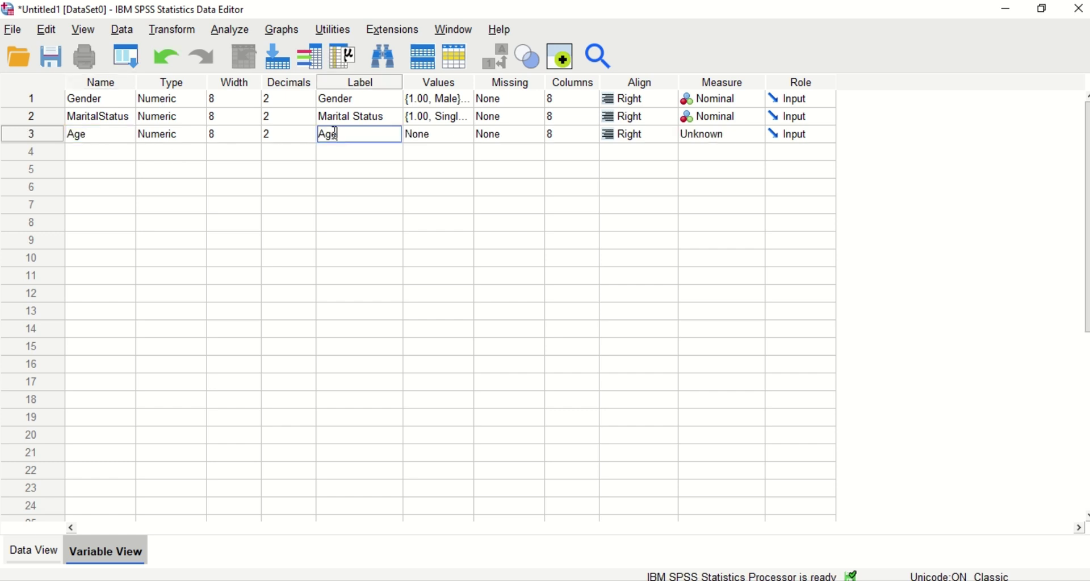
# - Add the value label 1 = Less than 18 years to the Age variable, copying the label text from the Word questionnaire
pyautogui.doubleClick(463, 139)
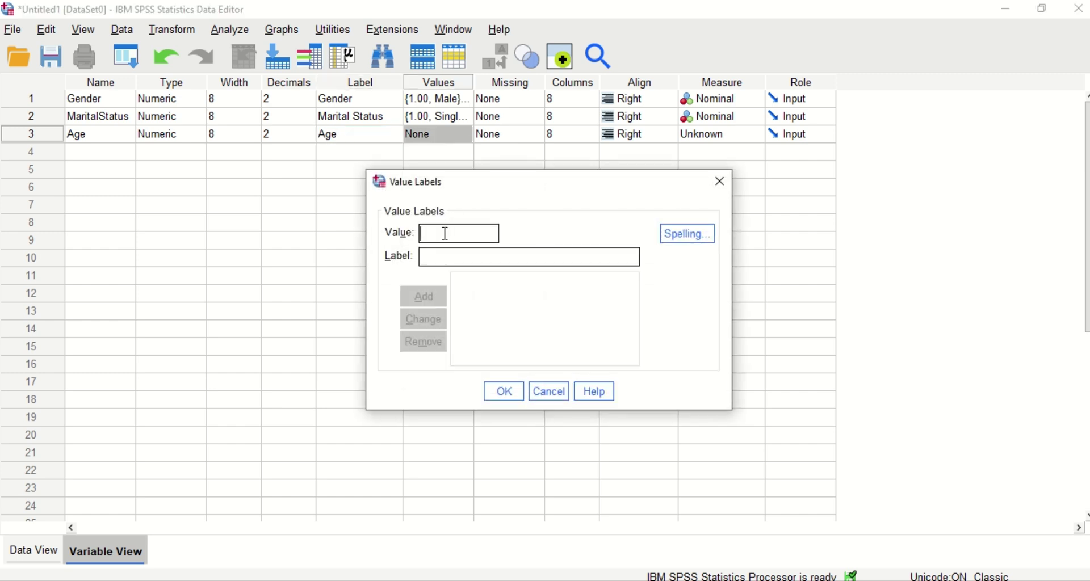
pyautogui.write('1')
pyautogui.click(444, 256)
pyautogui.click(738, 580)
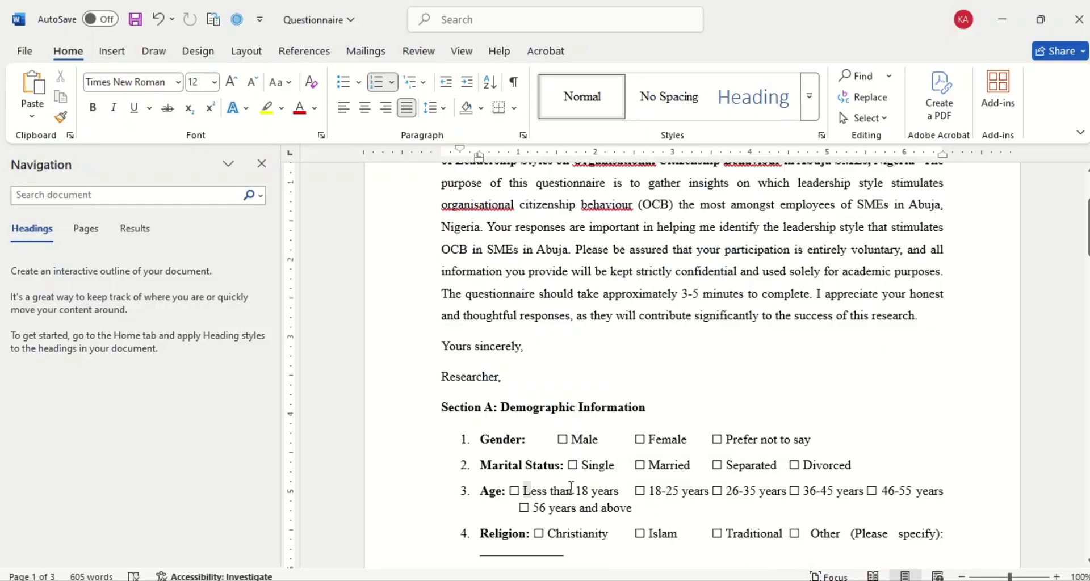
pyautogui.moveTo(523, 491); pyautogui.dragTo(620, 493)
pyautogui.hotkey('ctrl', 'c')
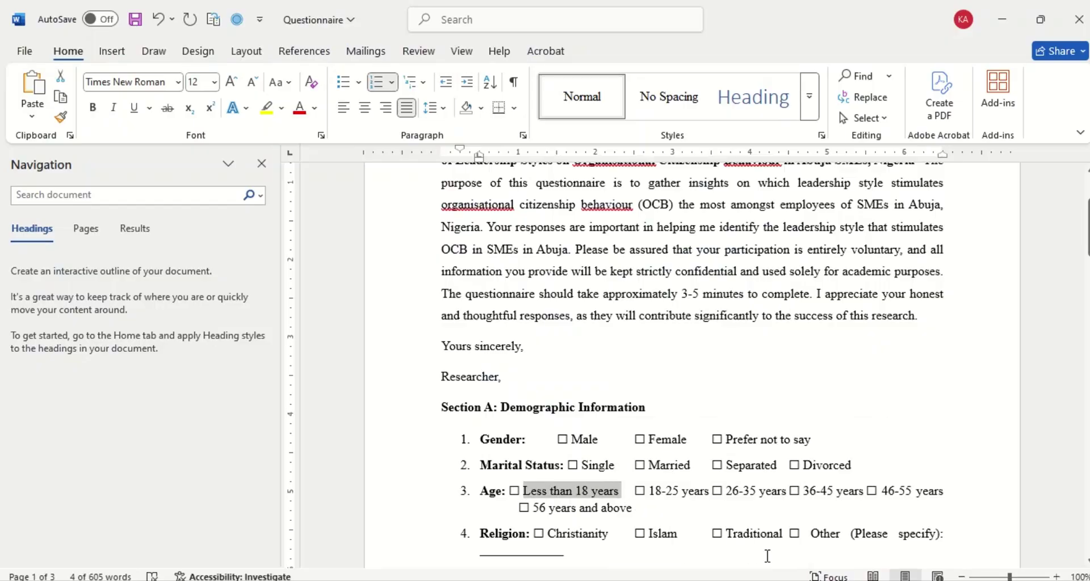
pyautogui.click(766, 579)
pyautogui.hotkey('ctrl', 'v')
pyautogui.click(430, 302)
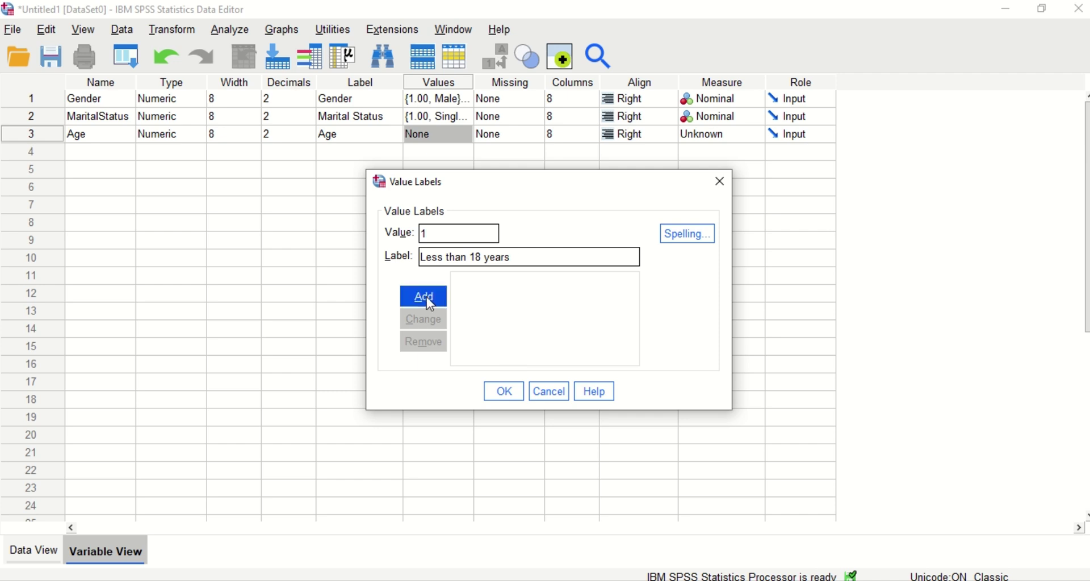
pyautogui.click(441, 295)
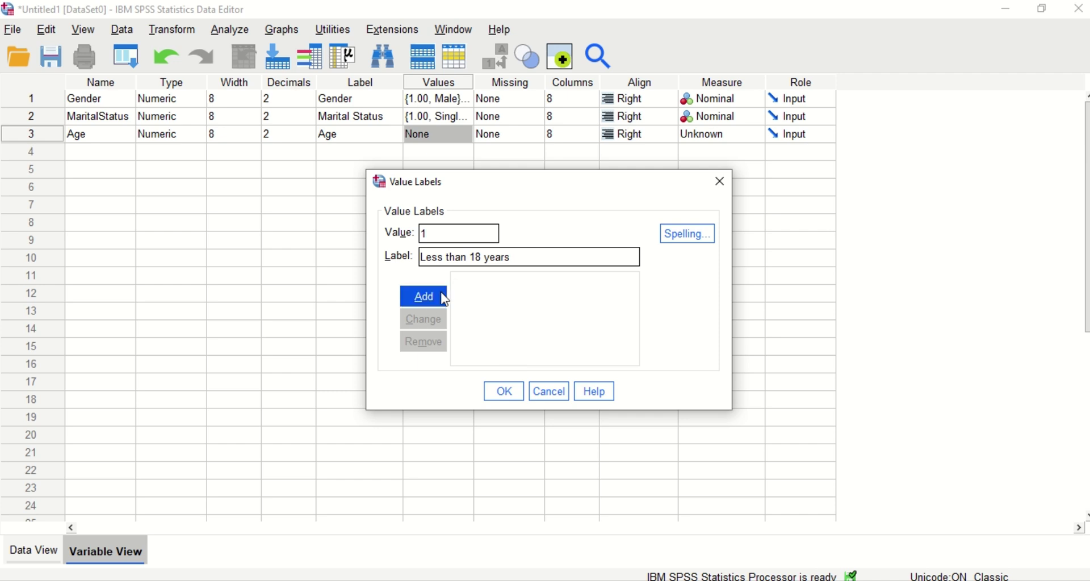
# - Add the value label 2 = 18-25 years to the Age variable, copying the label text from the Word questionnaire
pyautogui.write('2')
pyautogui.click(446, 258)
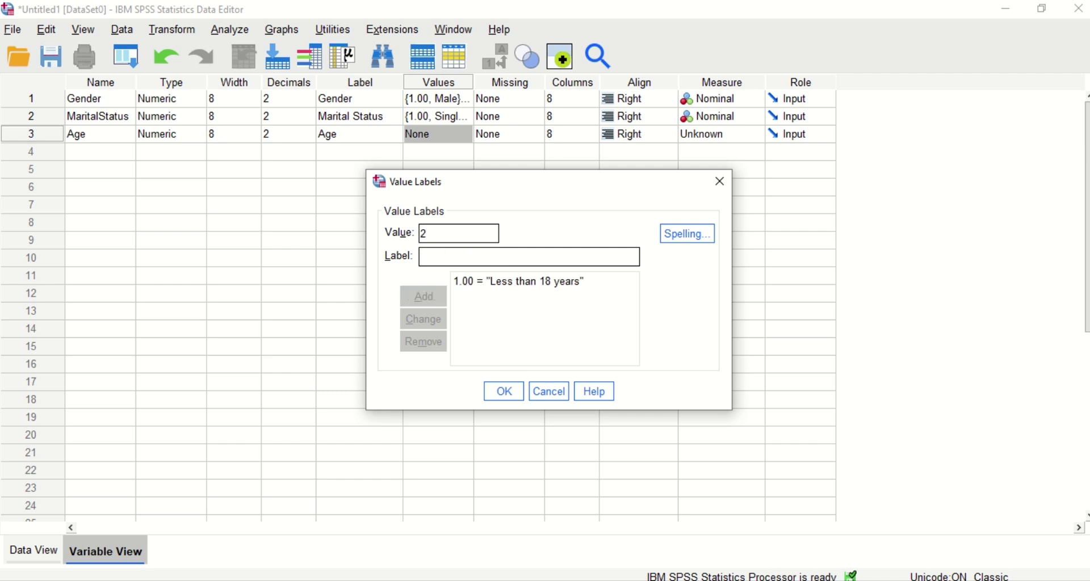
pyautogui.click(767, 580)
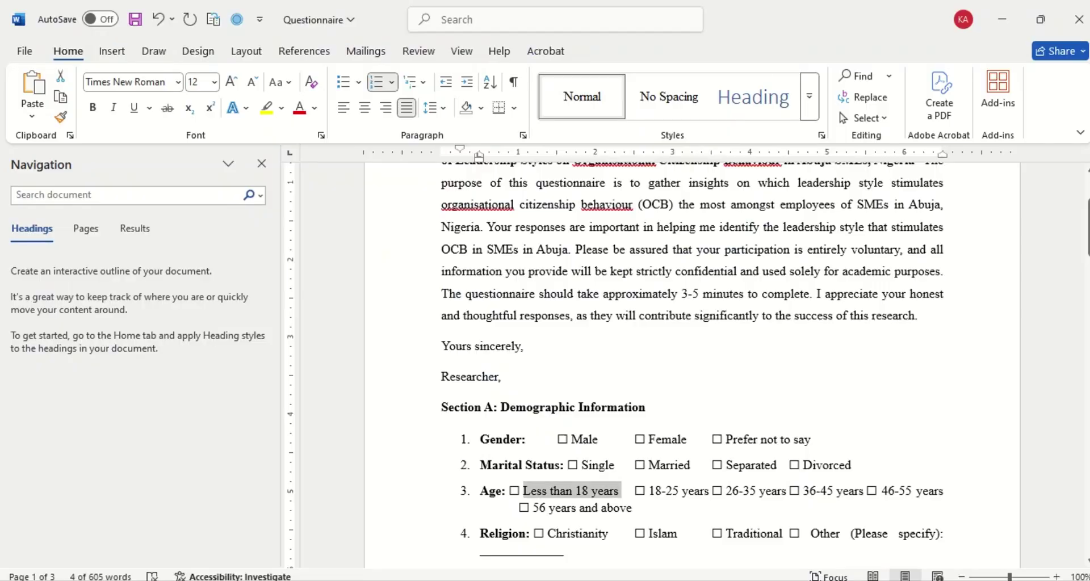
pyautogui.moveTo(649, 491); pyautogui.dragTo(698, 499)
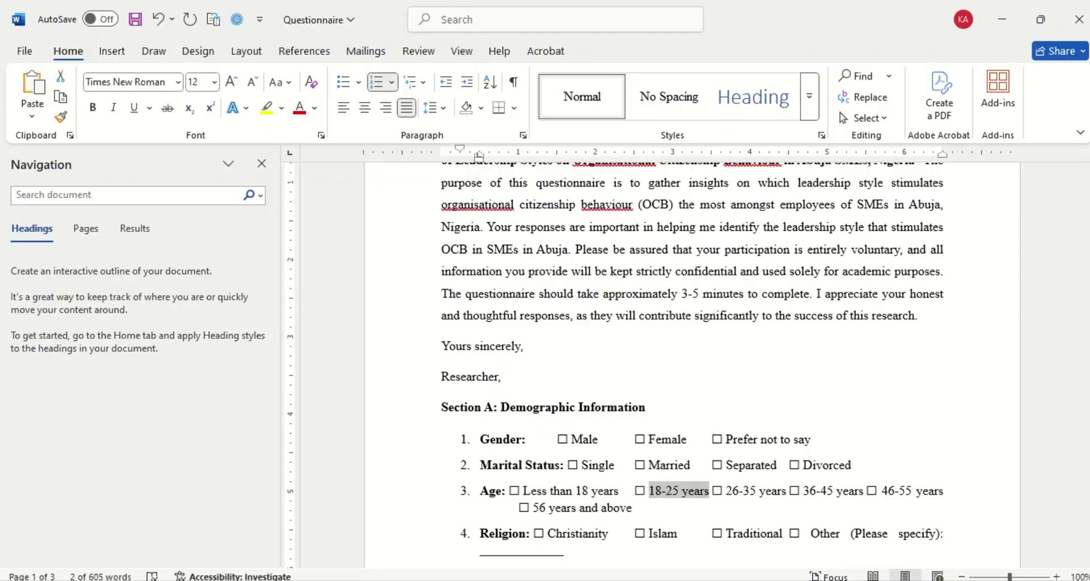
pyautogui.hotkey('alt', 'Tab')
pyautogui.hotkey('ctrl', 'v')
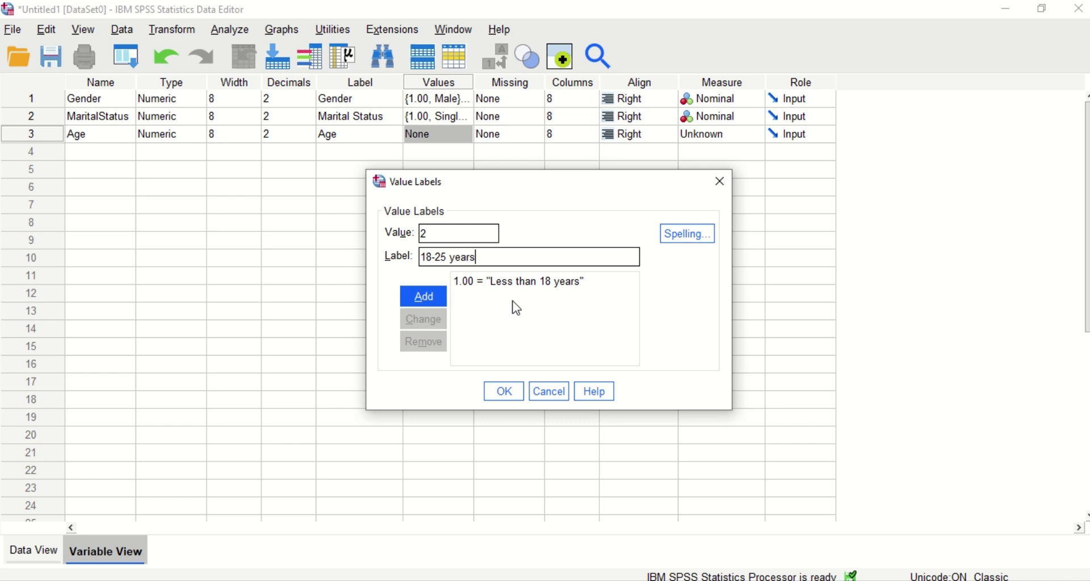
pyautogui.click(446, 298)
# - Add the value label 3 = 26-35 years to the Age variable, copying the label text from the Word questionnaire
pyautogui.write('3')
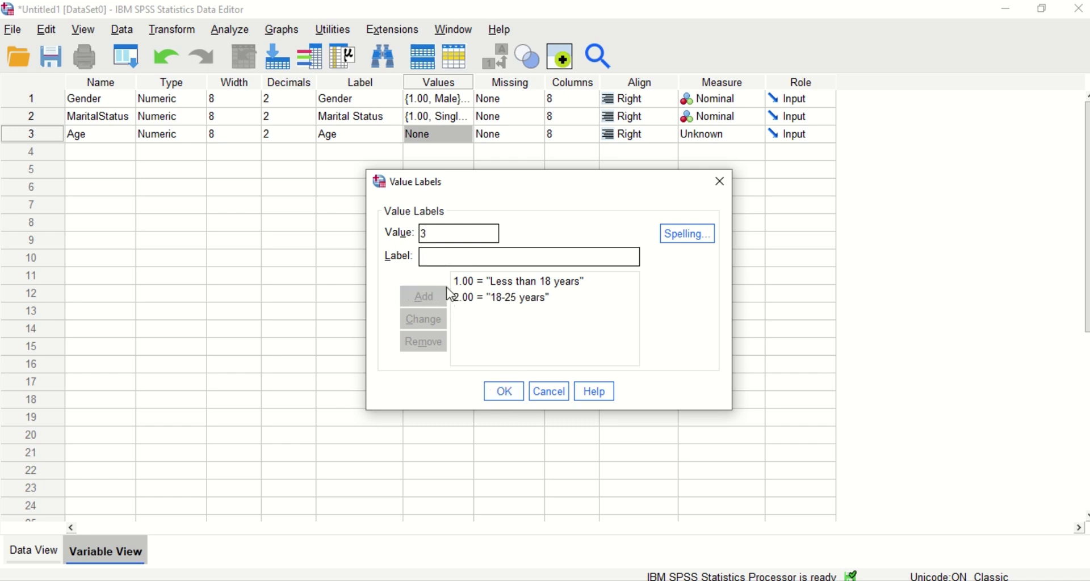
pyautogui.click(441, 257)
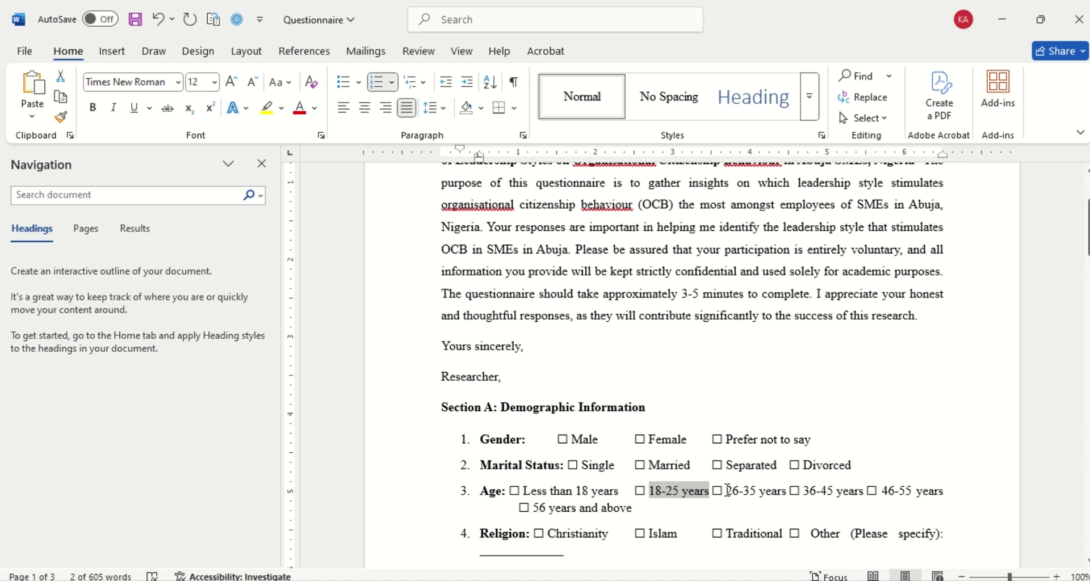
pyautogui.moveTo(727, 490); pyautogui.dragTo(775, 491)
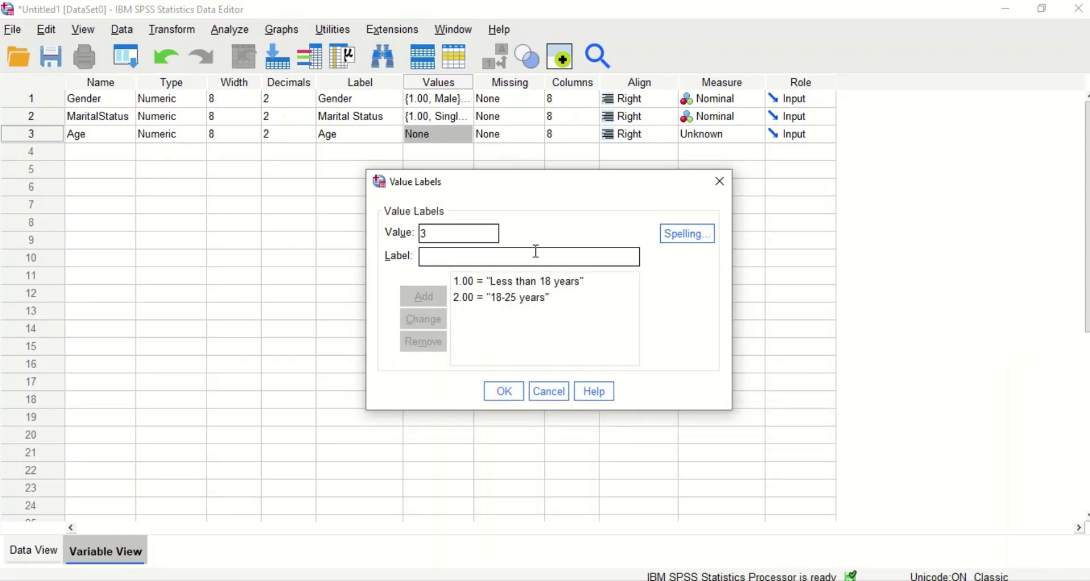
pyautogui.click(535, 256)
pyautogui.hotkey('ctrl', 'v')
pyautogui.click(442, 291)
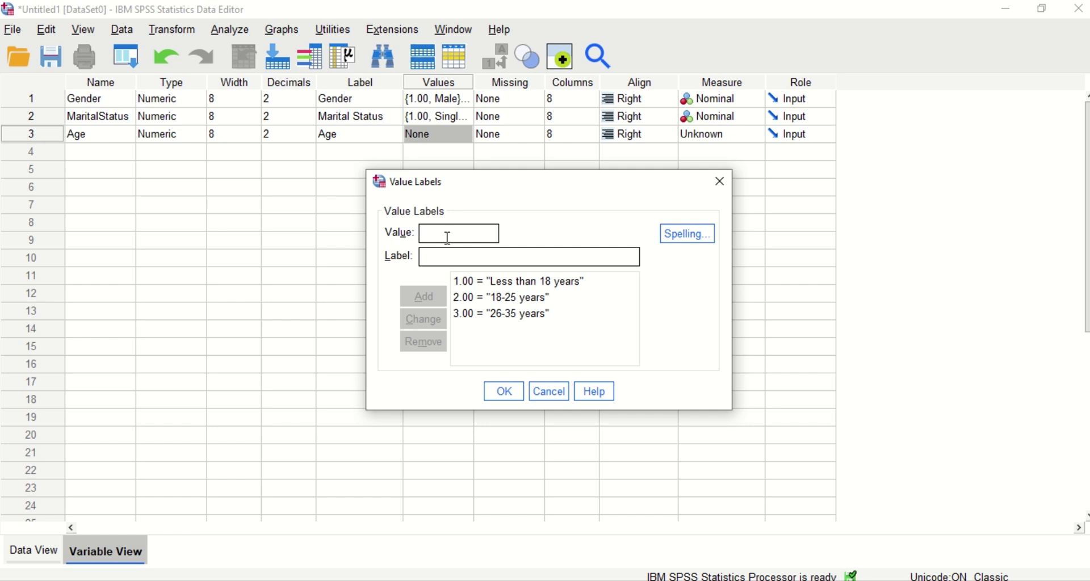
# - Add the value label 4 = 36-45 years to the Age variable, copying the label text from the Word questionnaire
pyautogui.write('4')
pyautogui.click(437, 256)
pyautogui.click(731, 579)
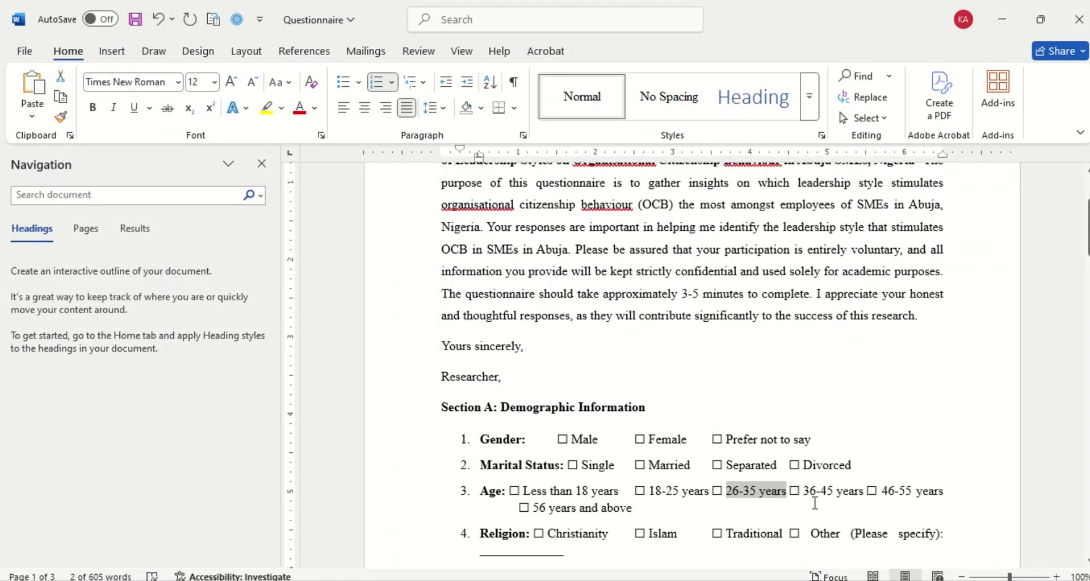
pyautogui.moveTo(802, 491); pyautogui.dragTo(845, 500)
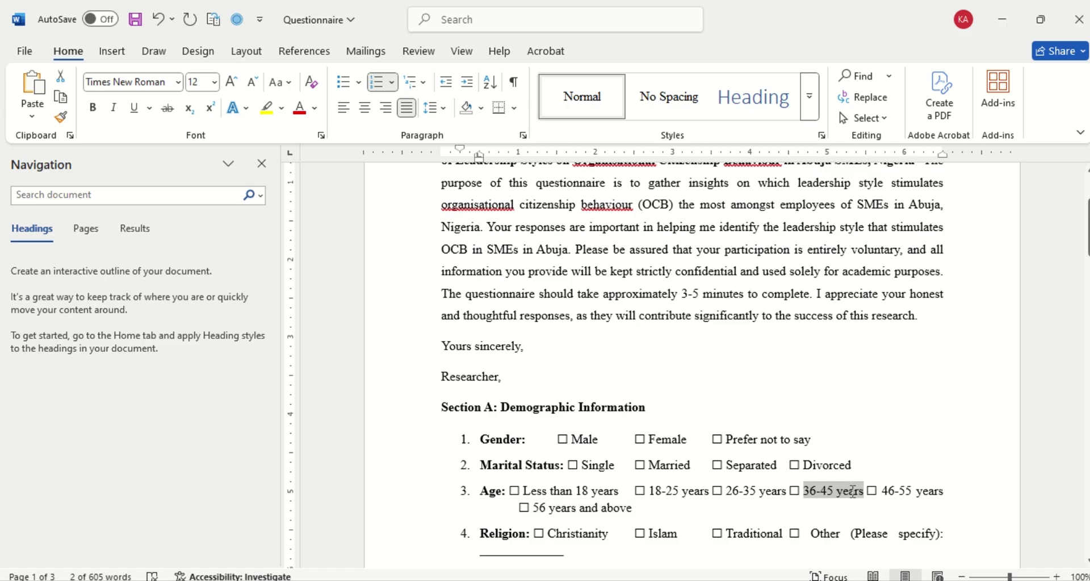
pyautogui.hotkey('alt', 'Tab')
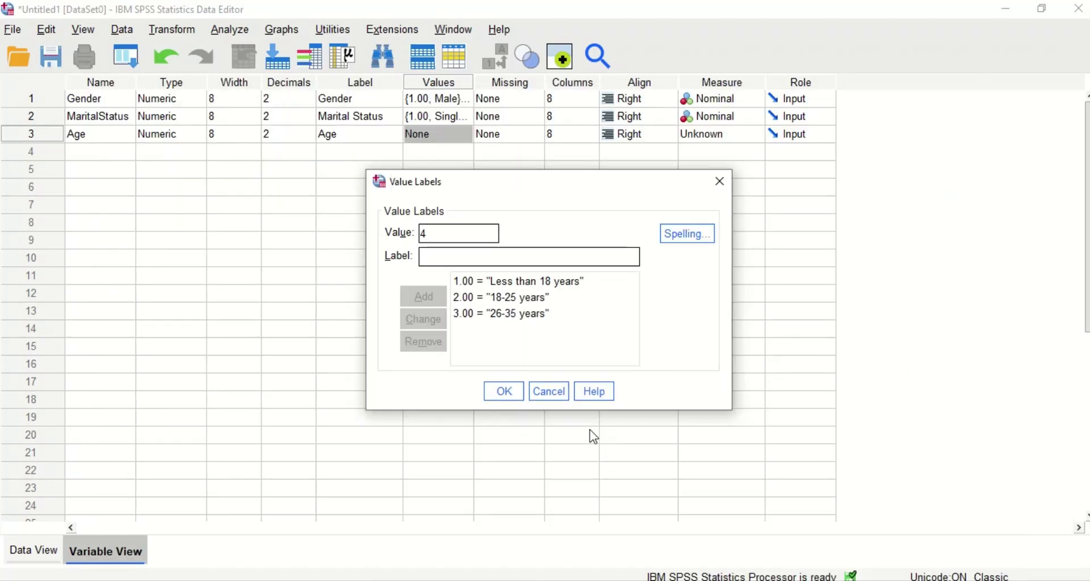
pyautogui.hotkey('ctrl', 'v')
pyautogui.click(414, 301)
# - Add the value label 5 = 46-55 years to the Age variable, copying the label text from the Word questionnaire
pyautogui.write('5')
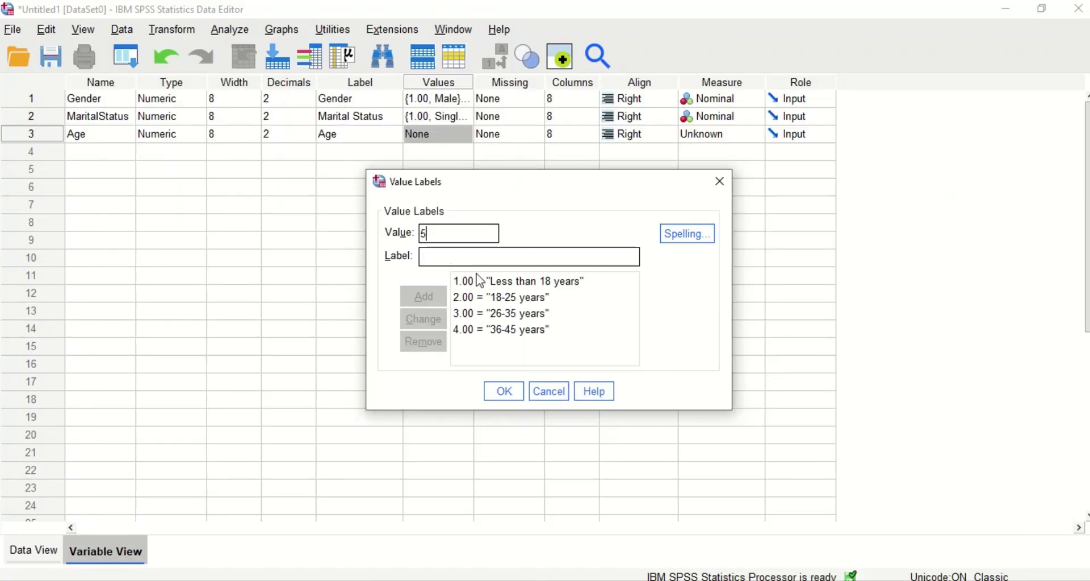
pyautogui.click(436, 263)
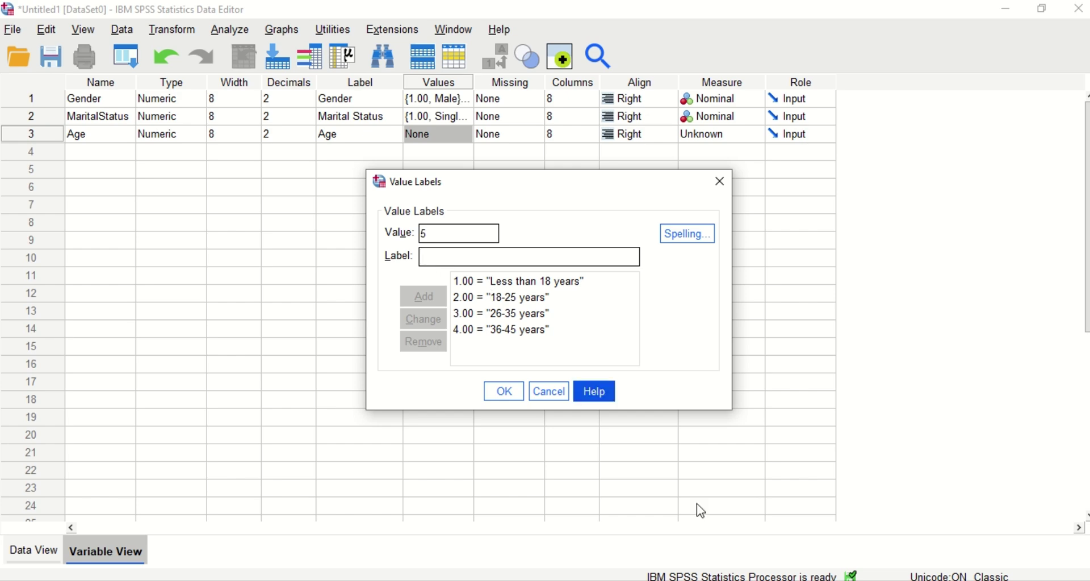
pyautogui.hotkey('alt', 'Tab')
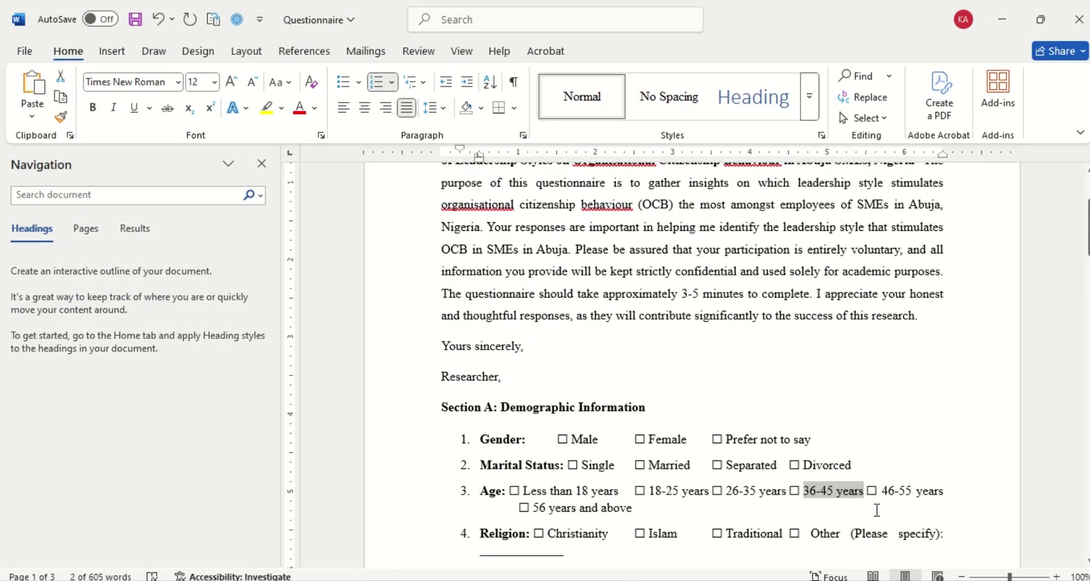
pyautogui.moveTo(882, 491); pyautogui.dragTo(943, 492)
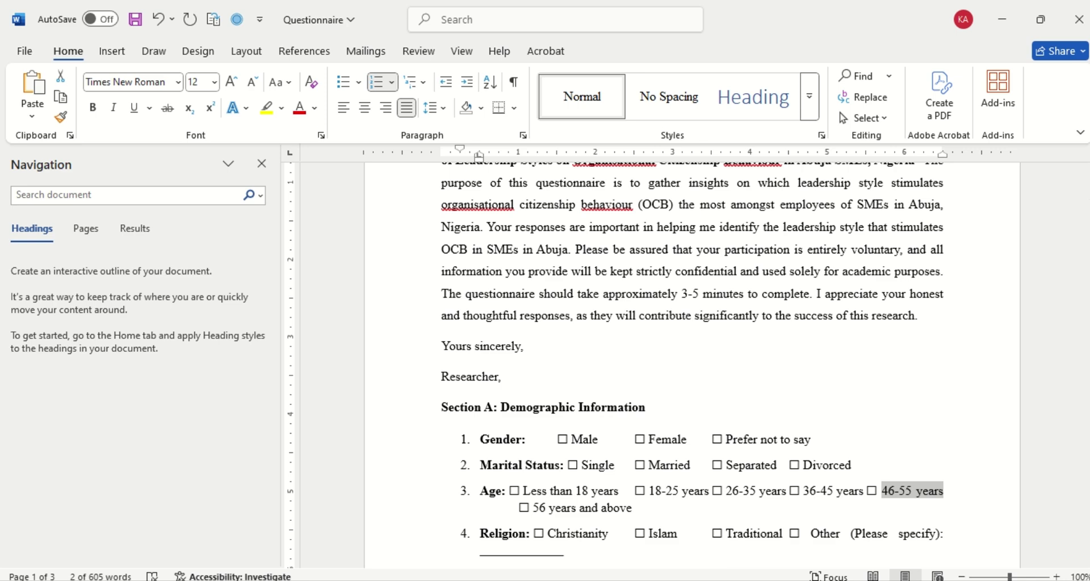
pyautogui.hotkey('alt', 'Tab')
pyautogui.hotkey('ctrl', 'v')
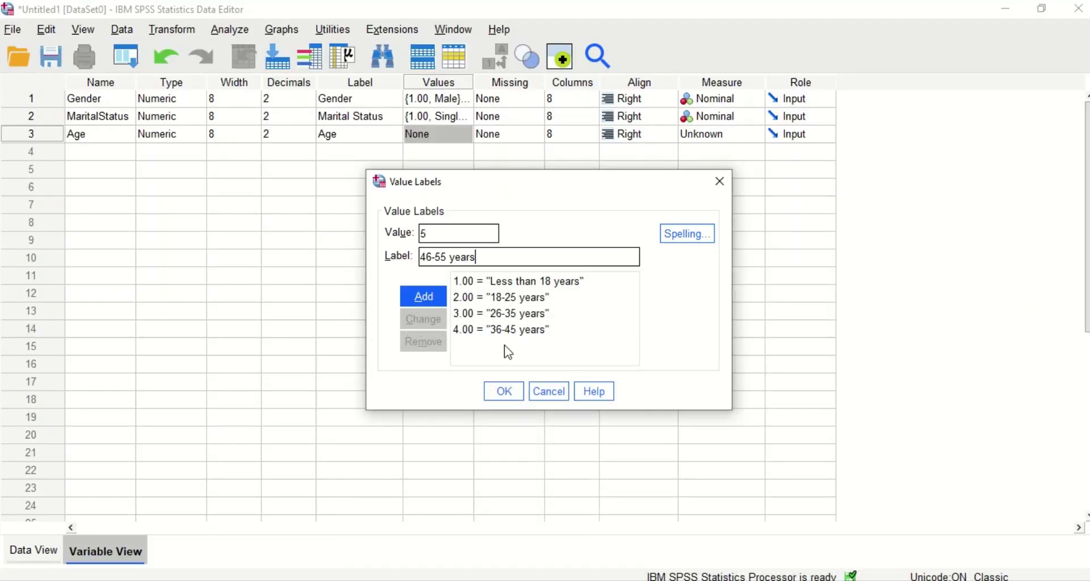
pyautogui.click(410, 295)
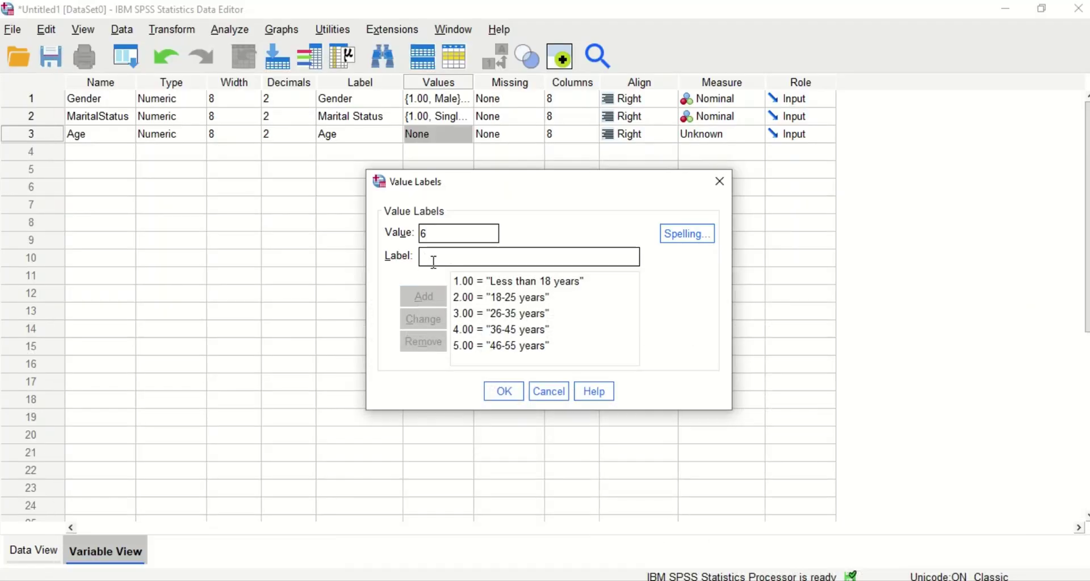
# - Add the value label 6 = 56 years and above to the Age variable, copying the label text from the Word questionnaire
pyautogui.write('6')
pyautogui.press('Tab')
pyautogui.hotkey('alt', 'Tab')
pyautogui.moveTo(533, 508); pyautogui.dragTo(631, 507)
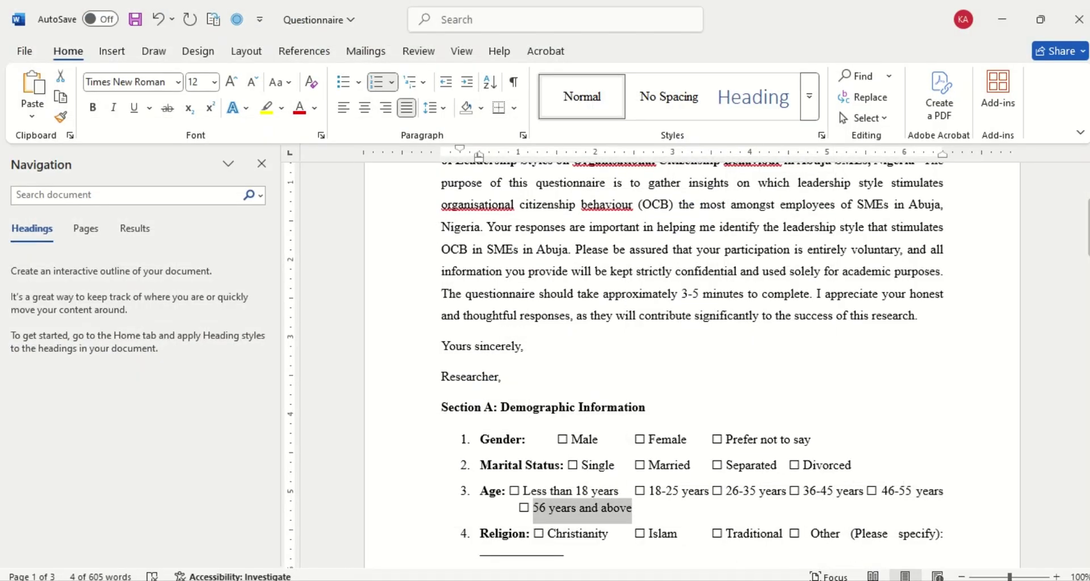
pyautogui.hotkey('ctrl', 'c')
pyautogui.hotkey('alt', 'Tab')
pyautogui.hotkey('ctrl', 'v')
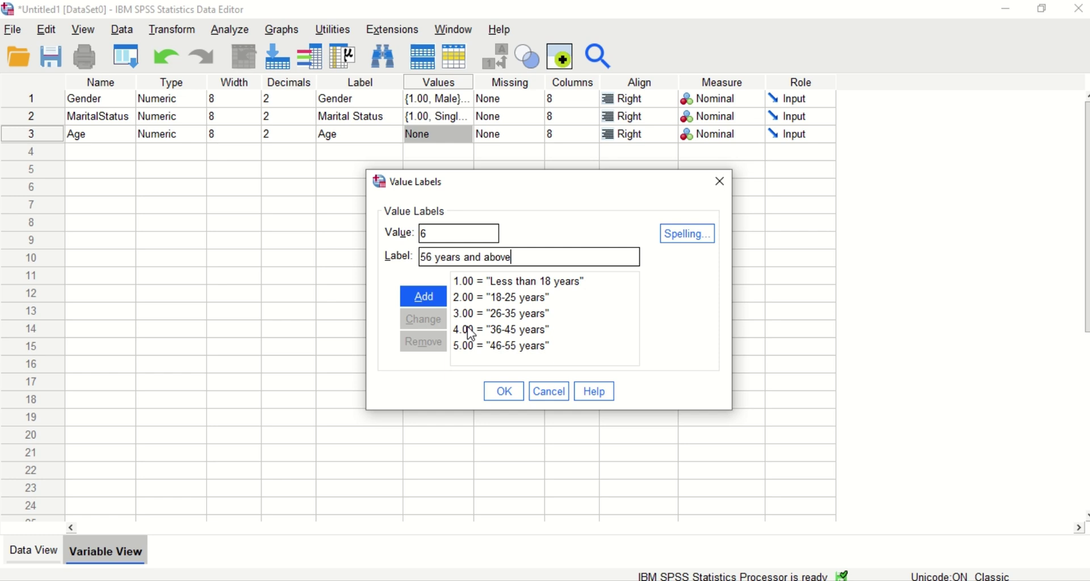
pyautogui.click(423, 295)
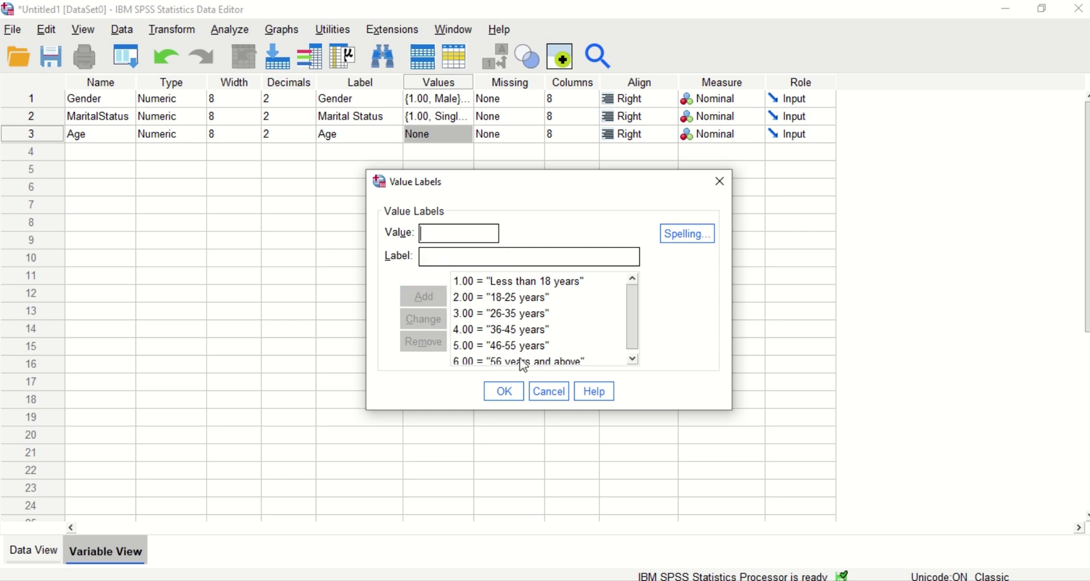
# - Apply the value labels to the Age variable and set its measurement level to Ordinal
pyautogui.click(510, 391)
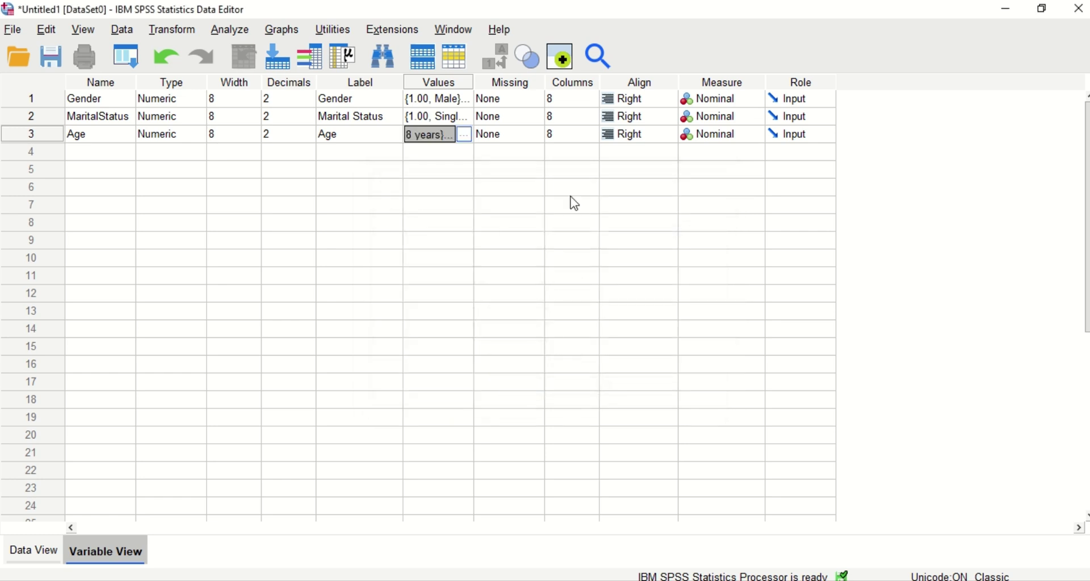
pyautogui.click(716, 136)
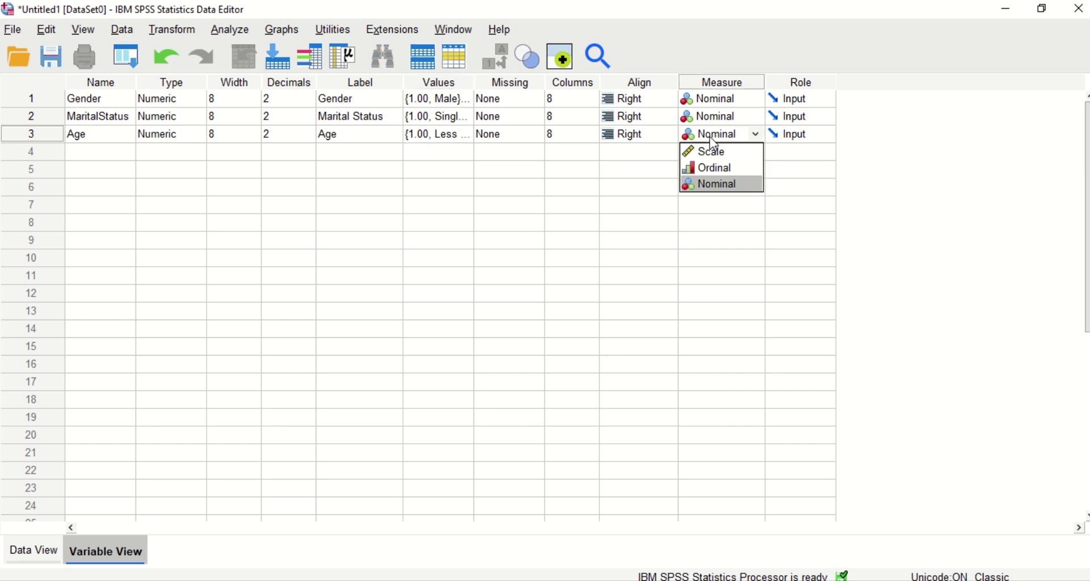
pyautogui.click(716, 168)
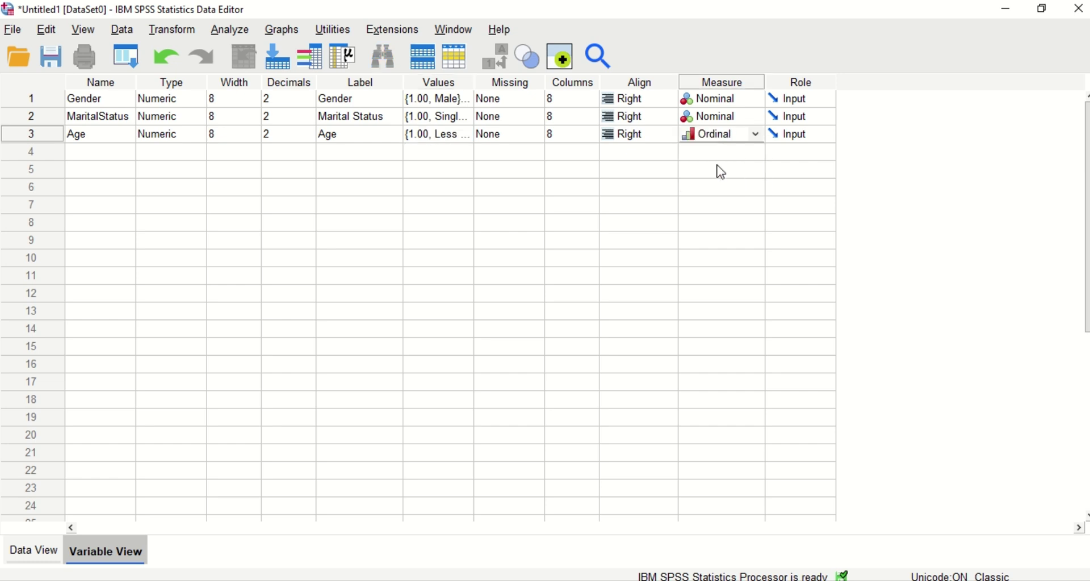
# - Check the next item in the Word questionnaire and define the fourth SPSS variable with the name Religion and the label Religion
pyautogui.click(118, 153)
pyautogui.hotkey('alt', 'Tab')
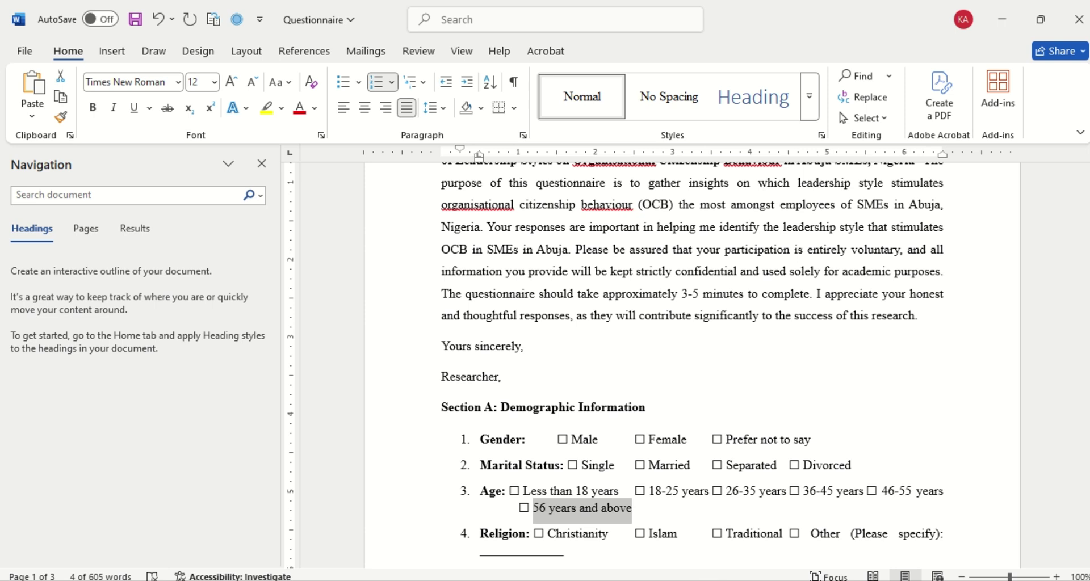
pyautogui.moveTo(747, 579)
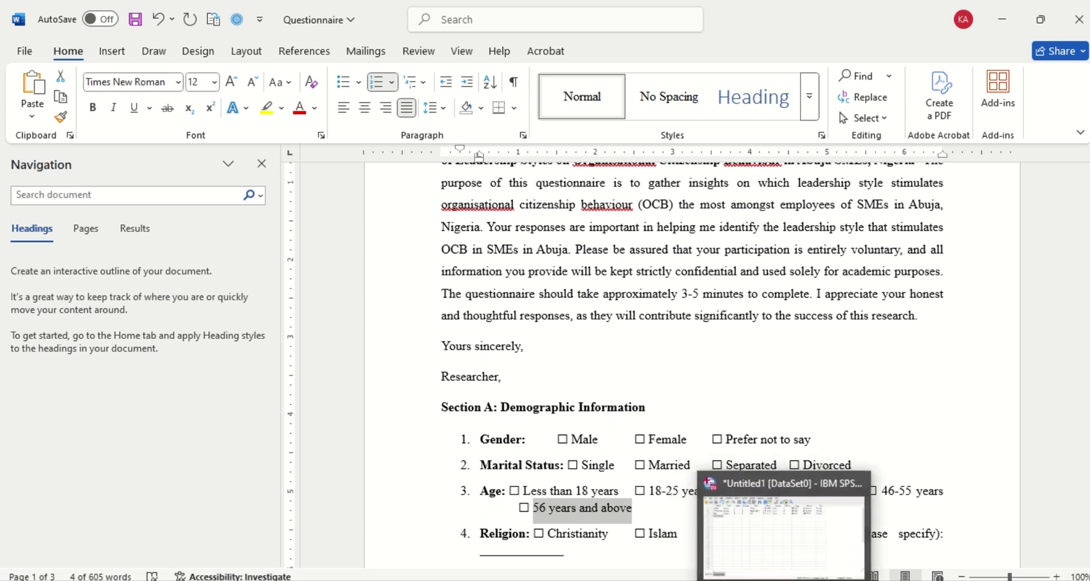
pyautogui.click(784, 539)
pyautogui.write('Religion')
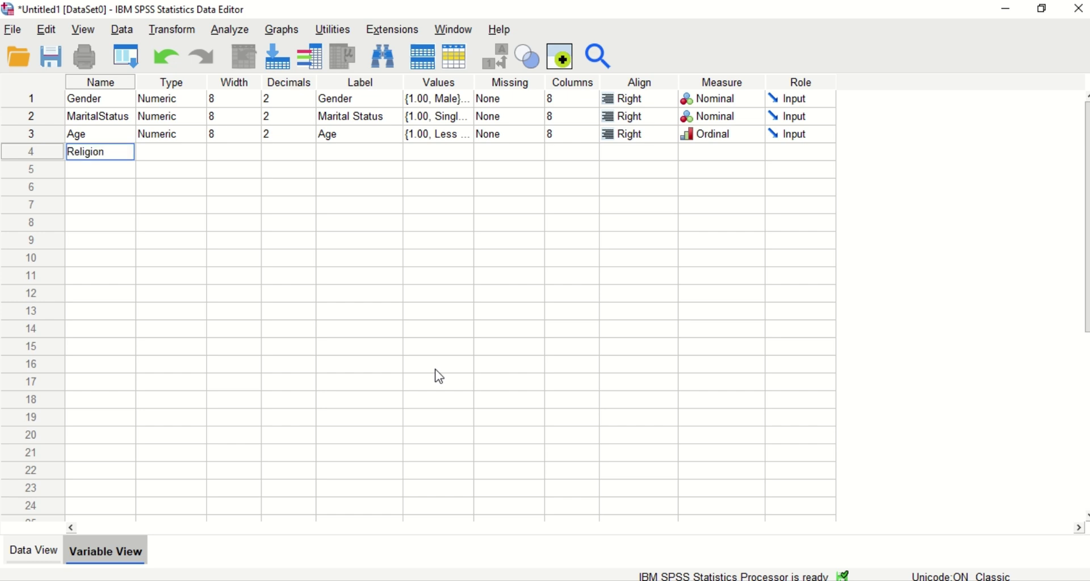
pyautogui.press('Tab')
pyautogui.press('Tab')
pyautogui.press('Tab')
pyautogui.press('Tab')
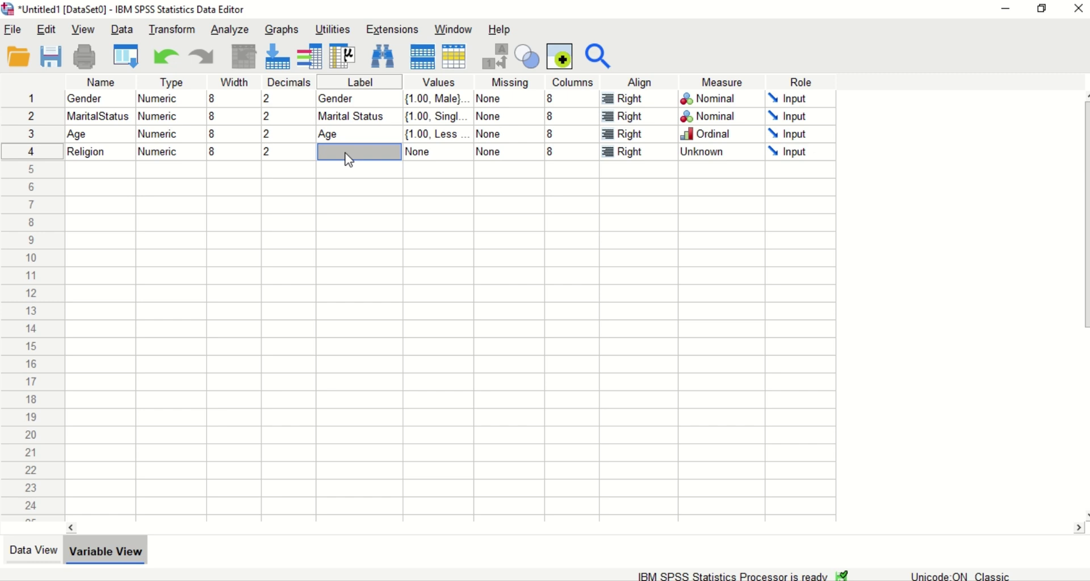
pyautogui.write('Religion')
# - Open the value labels of the Religion variable and add the label 1 = Christianity
pyautogui.click(452, 164)
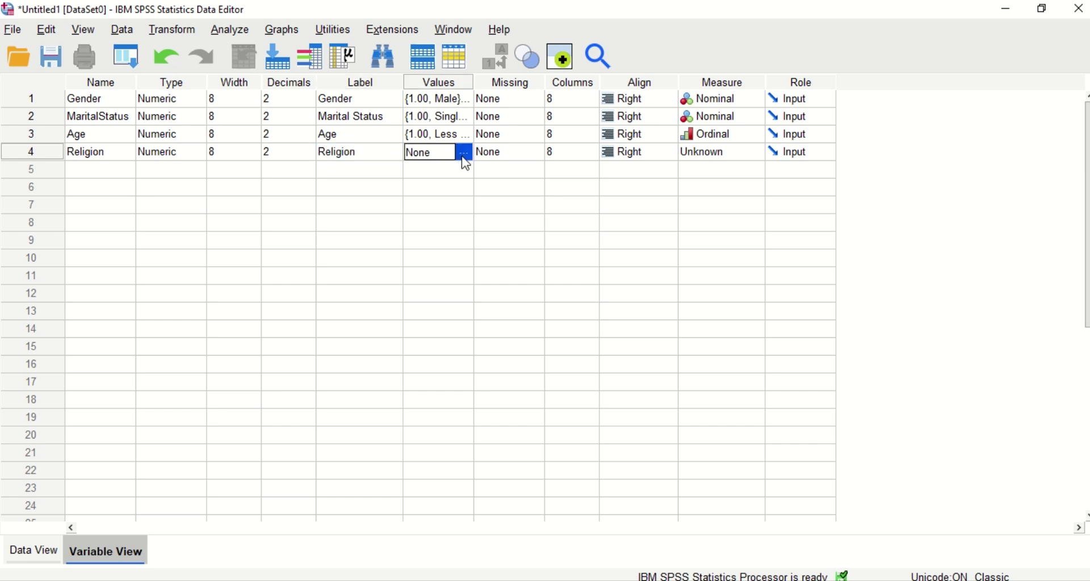
pyautogui.click(464, 153)
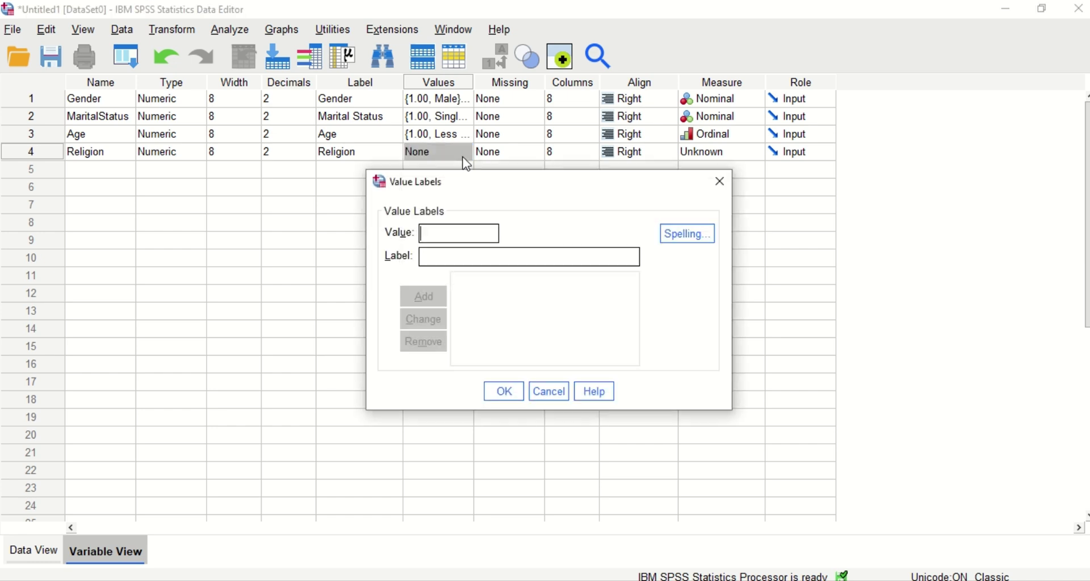
pyautogui.write('1')
pyautogui.click(443, 263)
pyautogui.write('Christianity')
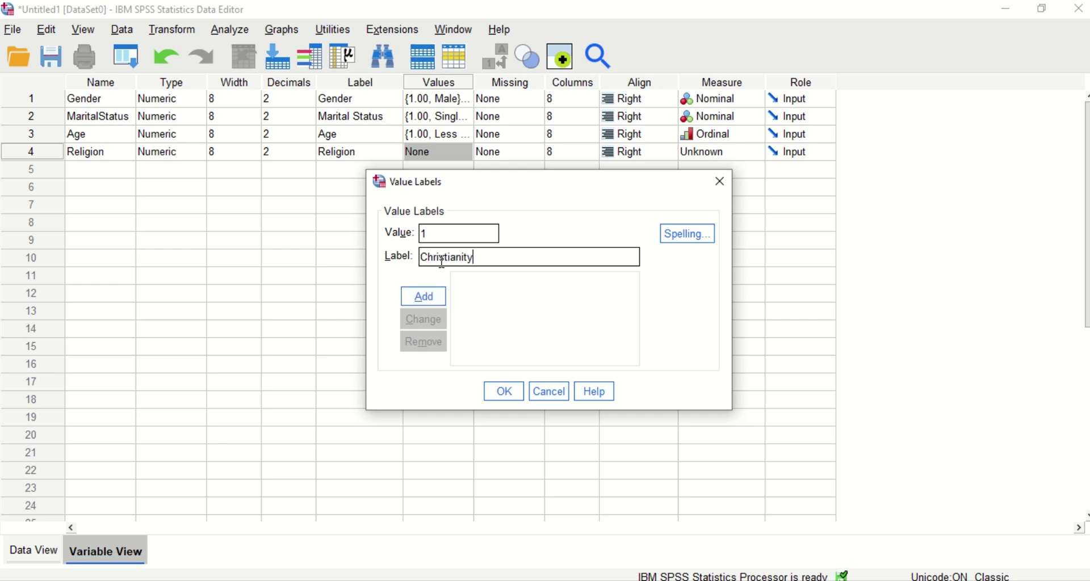
pyautogui.press('Return')
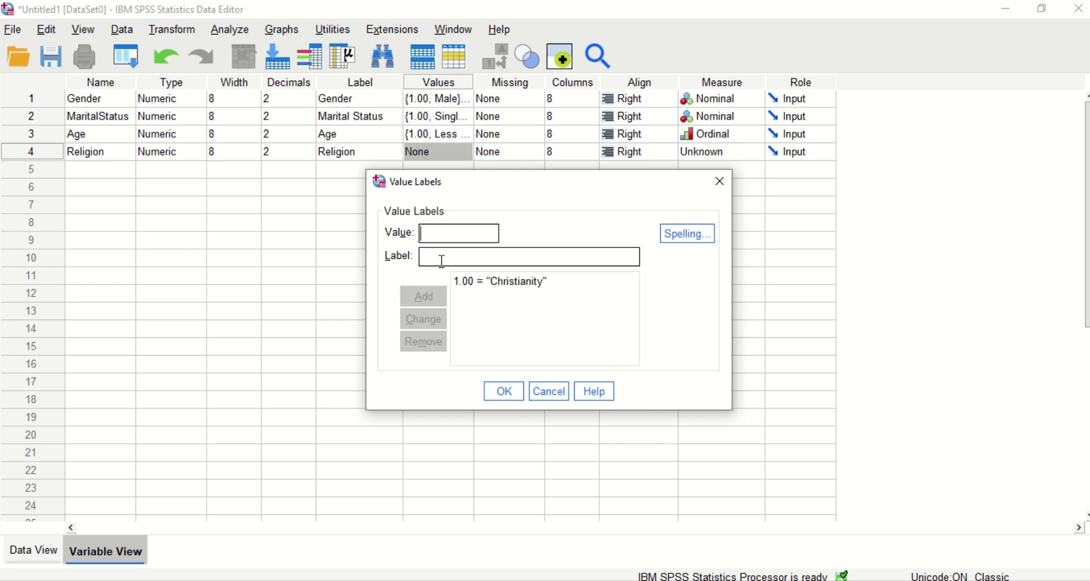
# - Add the value labels 2 = Islam and 3 = Traditional to the Religion variable
pyautogui.write('Is')
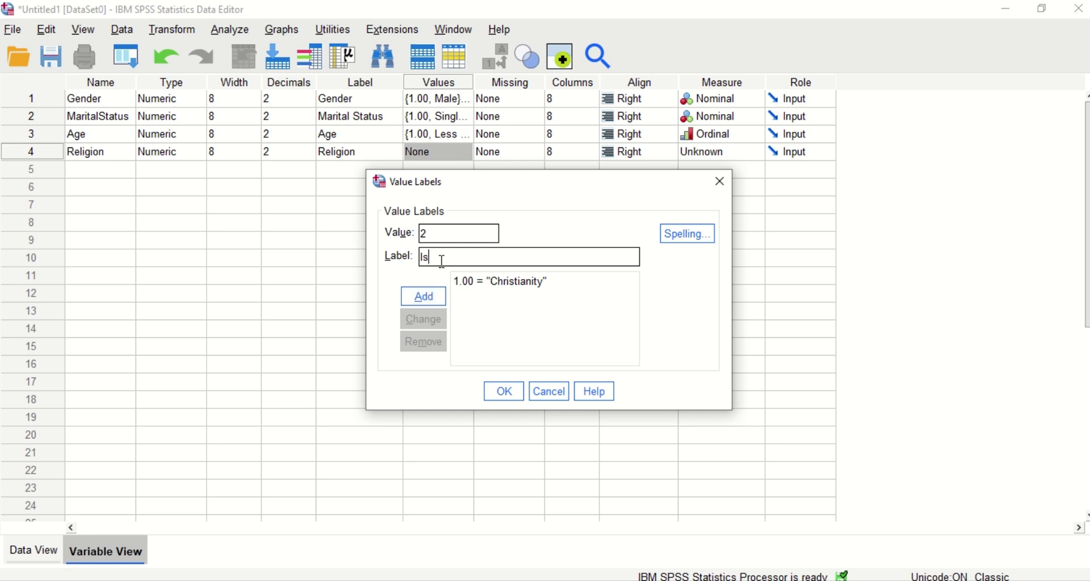
pyautogui.write('lam')
pyautogui.press('Return')
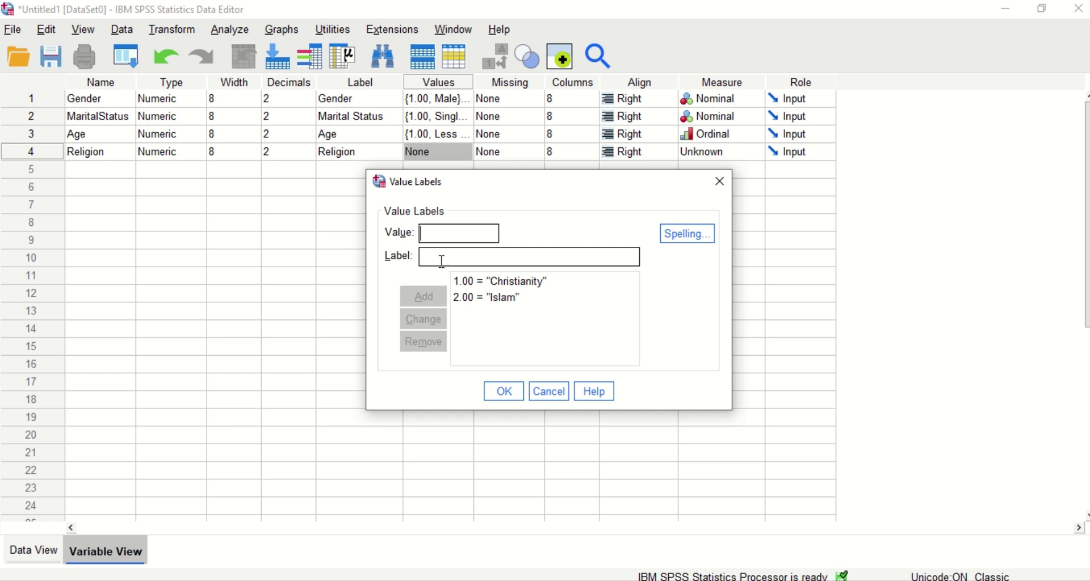
pyautogui.press('Tab')
pyautogui.write('Traditional')
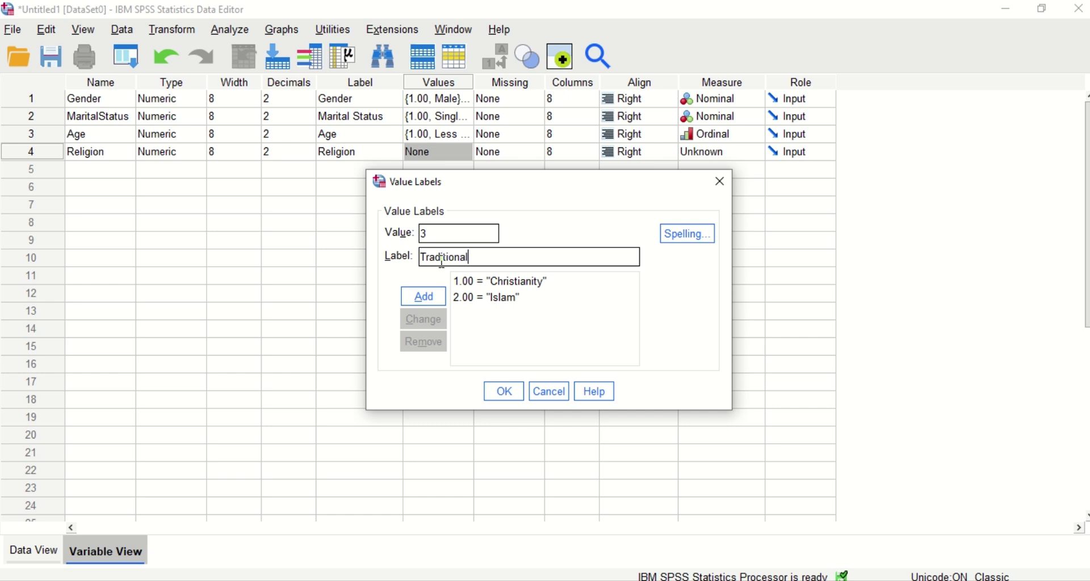
pyautogui.press('Return')
# - Complete the Religion variable's value labels with 4 = Other and set its measurement level to Nominal
pyautogui.write('4')
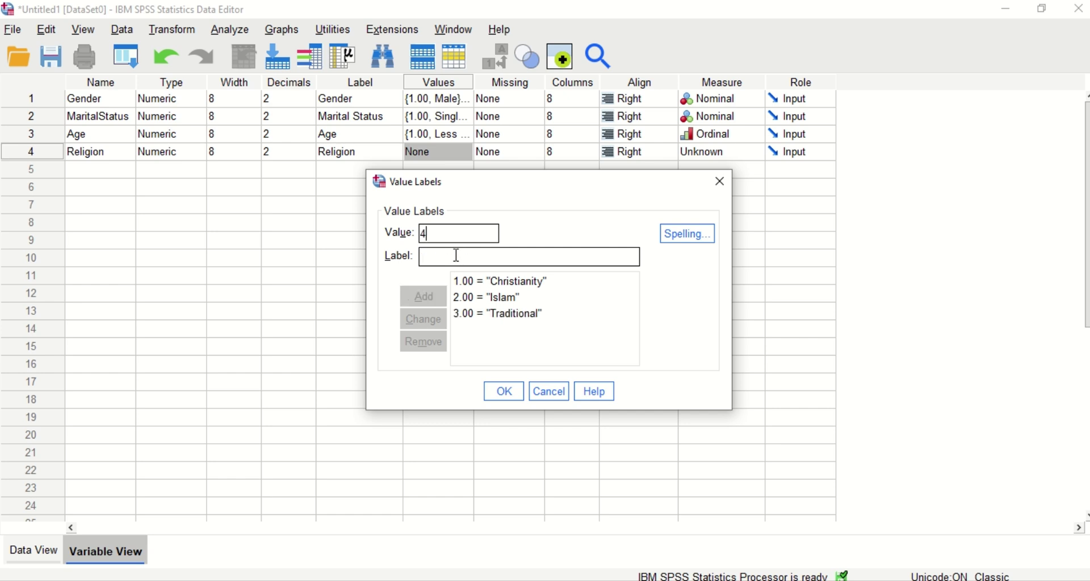
pyautogui.click(456, 256)
pyautogui.write('Other')
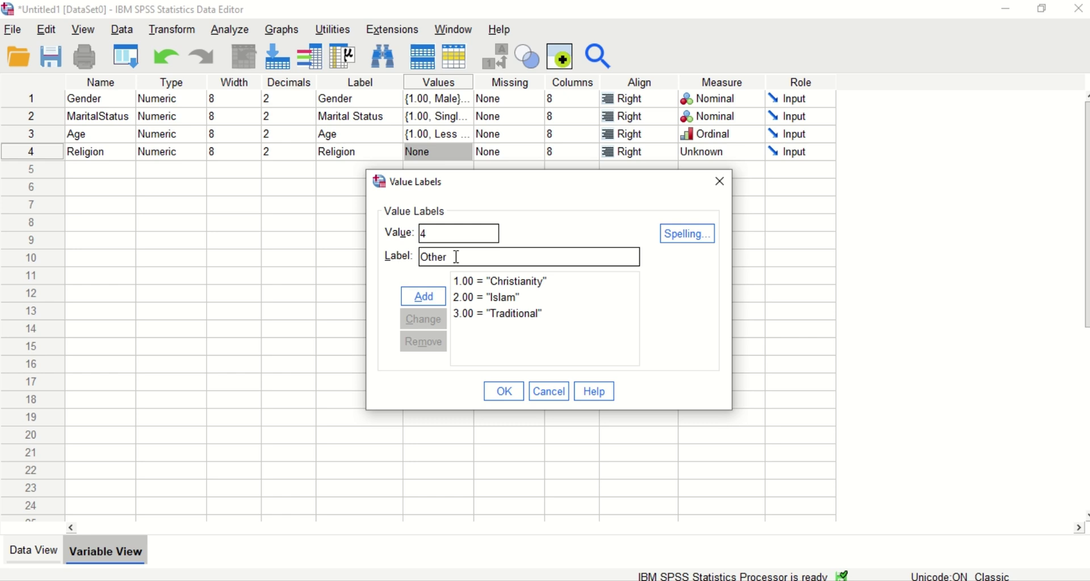
pyautogui.click(431, 300)
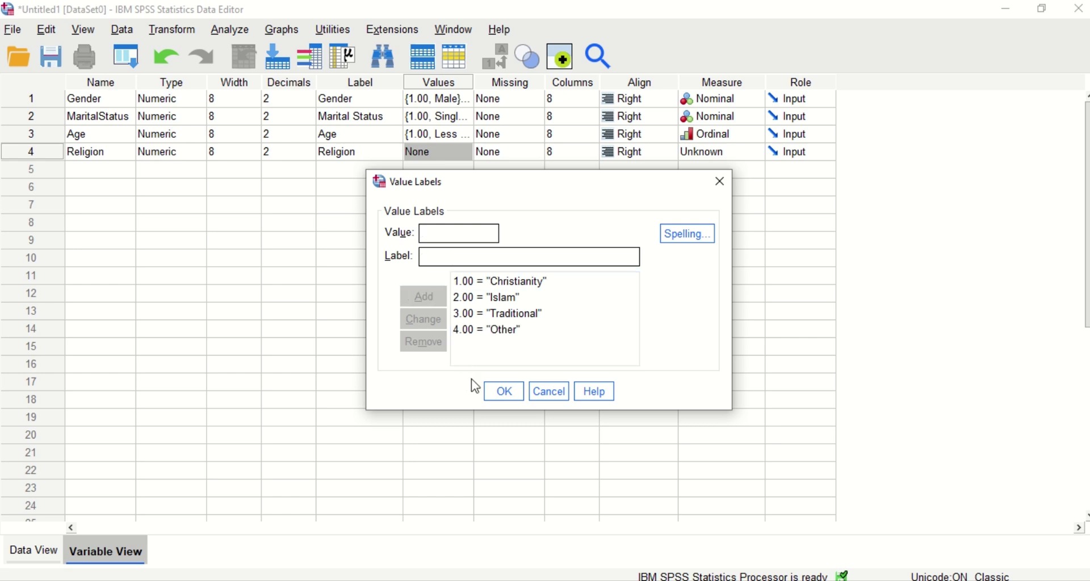
pyautogui.click(509, 389)
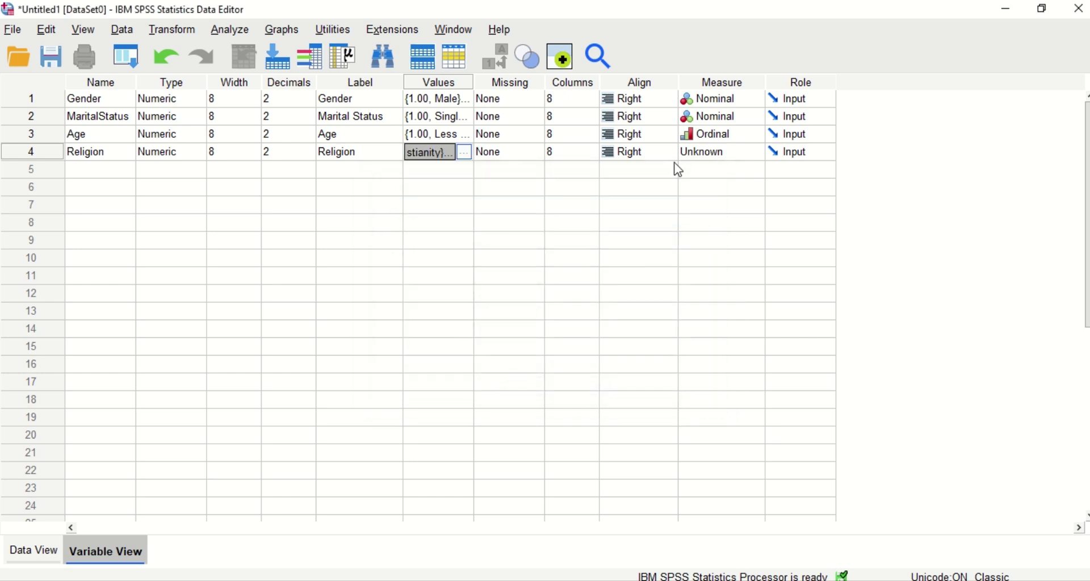
pyautogui.click(727, 152)
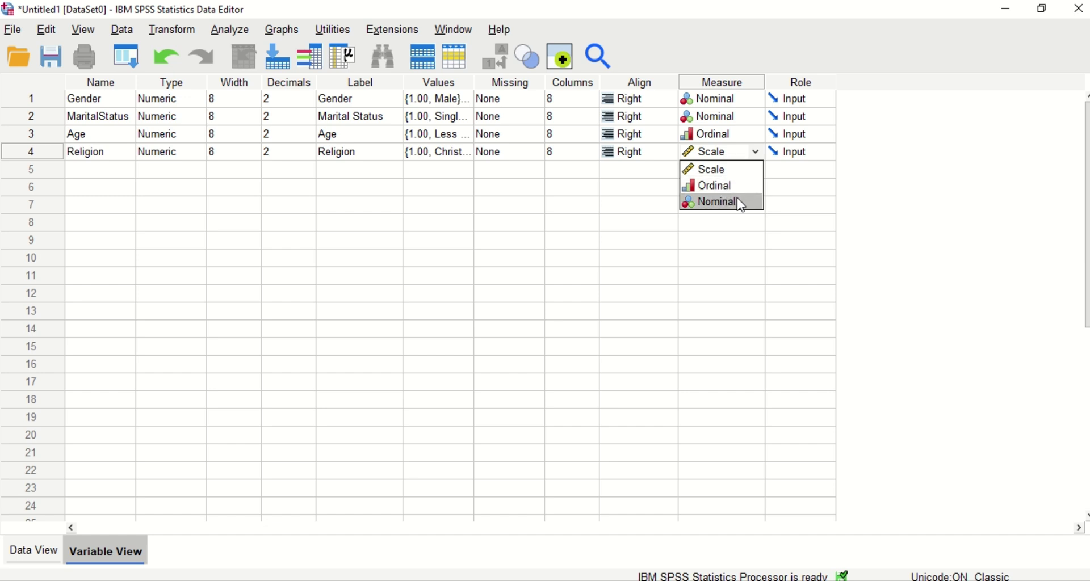
pyautogui.click(718, 203)
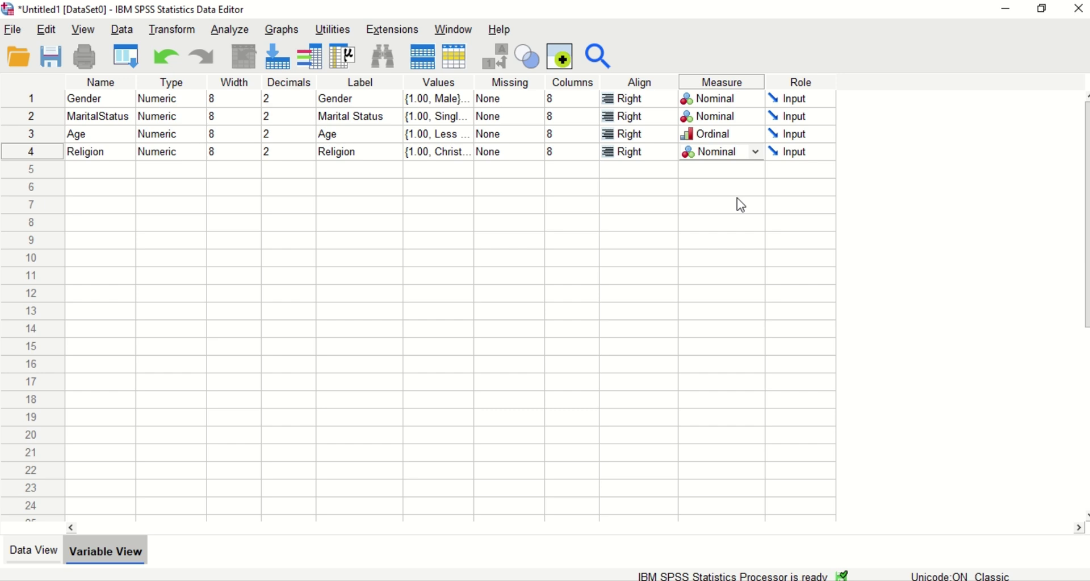
# - Check item 5 in the Word questionnaire and name the fifth SPSS variable EducationalQualification
pyautogui.click(95, 172)
pyautogui.moveTo(748, 579)
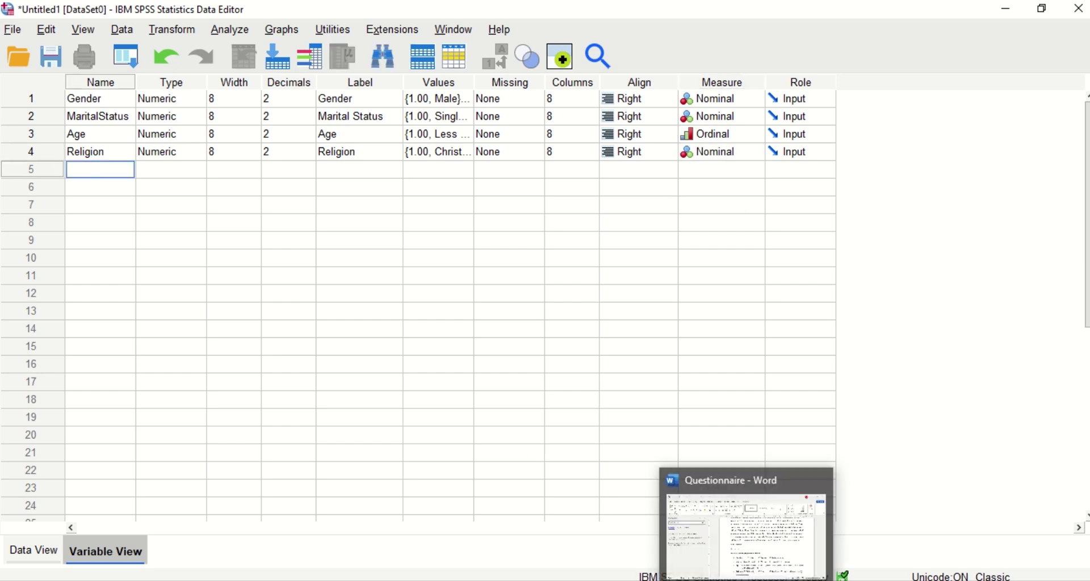
pyautogui.click(748, 528)
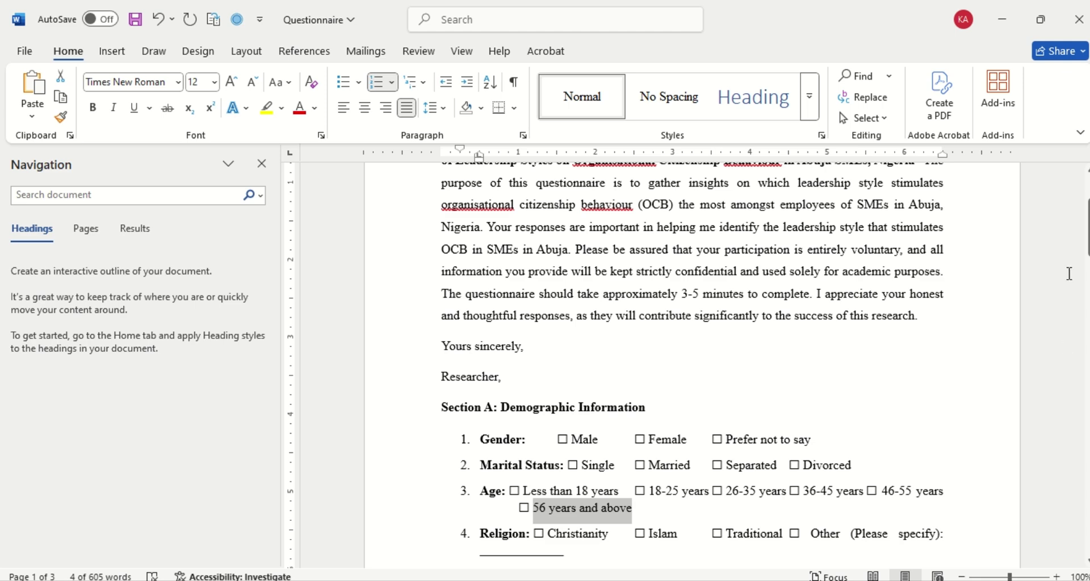
pyautogui.moveTo(1087, 244); pyautogui.dragTo(1087, 287)
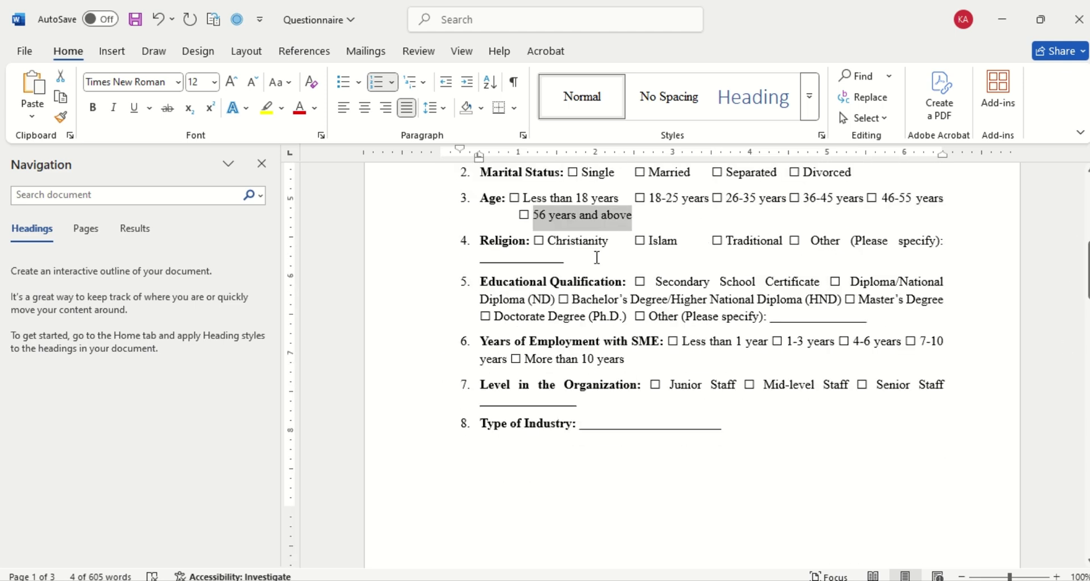
pyautogui.moveTo(481, 282); pyautogui.dragTo(621, 282)
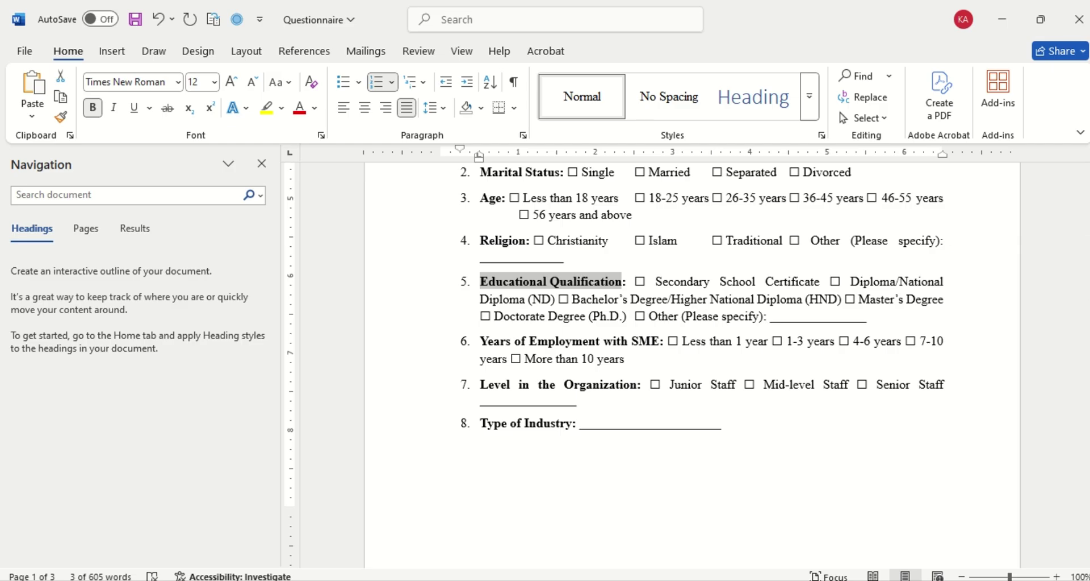
pyautogui.hotkey('alt', 'Tab')
pyautogui.doubleClick(117, 169)
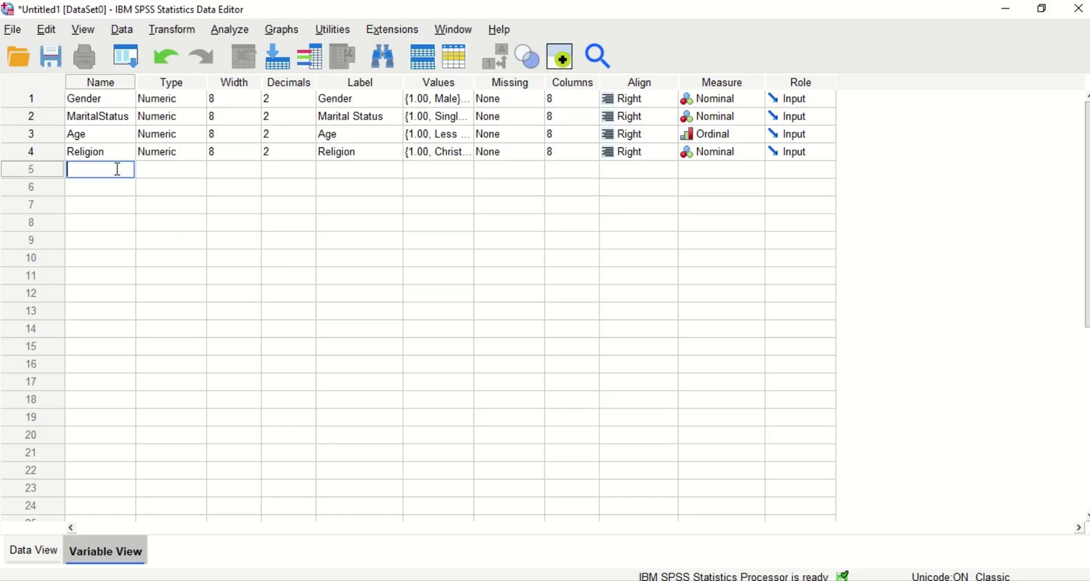
pyautogui.write('EducationalQualificatio')
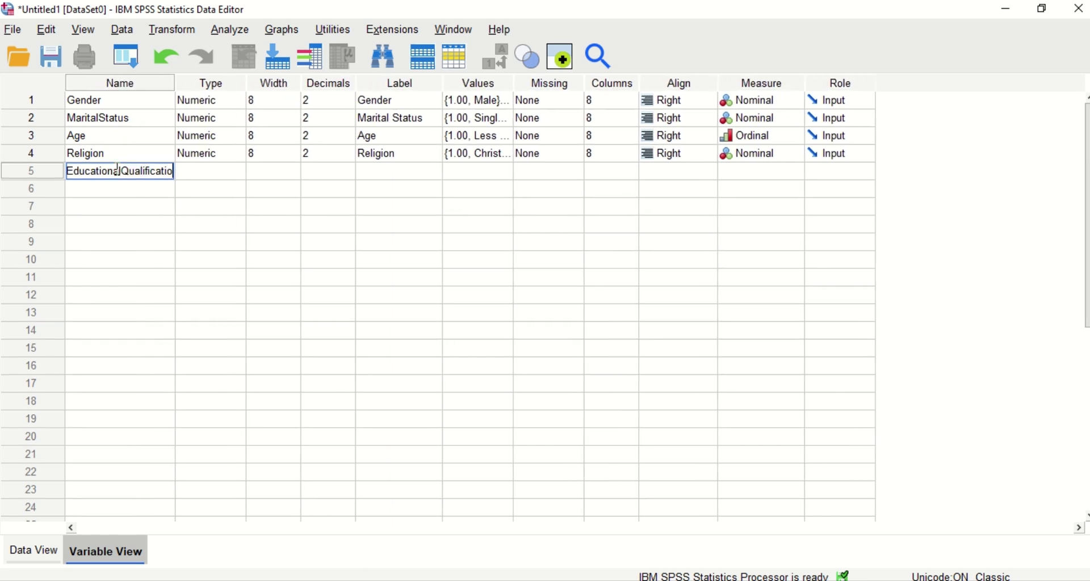
pyautogui.write('n')
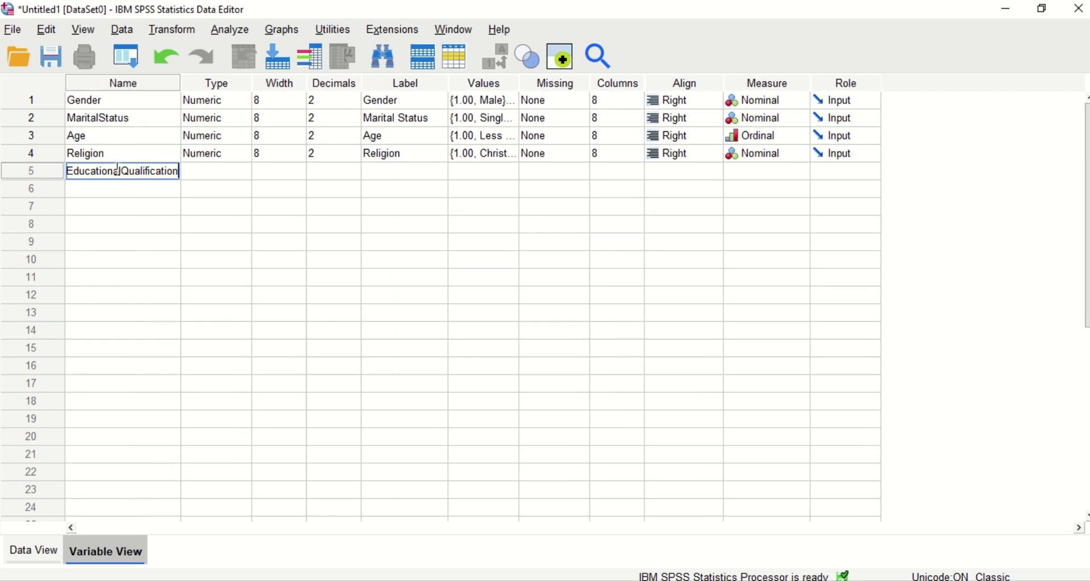
# - Give the fifth variable the label Educational Qualification
pyautogui.click(390, 173)
pyautogui.write('Educa')
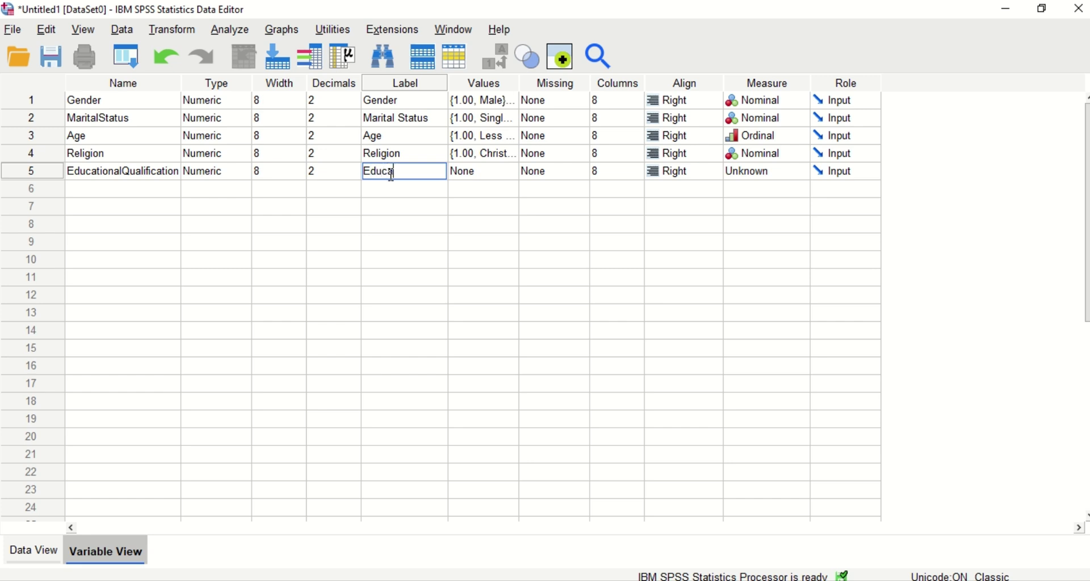
pyautogui.write('tional Qualification')
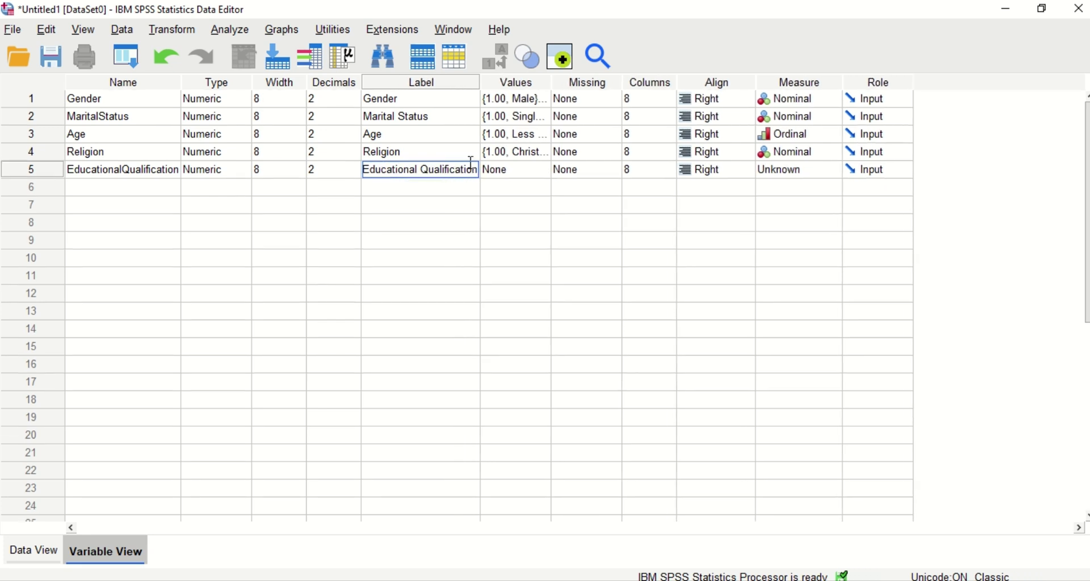
pyautogui.click(555, 169)
pyautogui.click(546, 169)
pyautogui.click(547, 170)
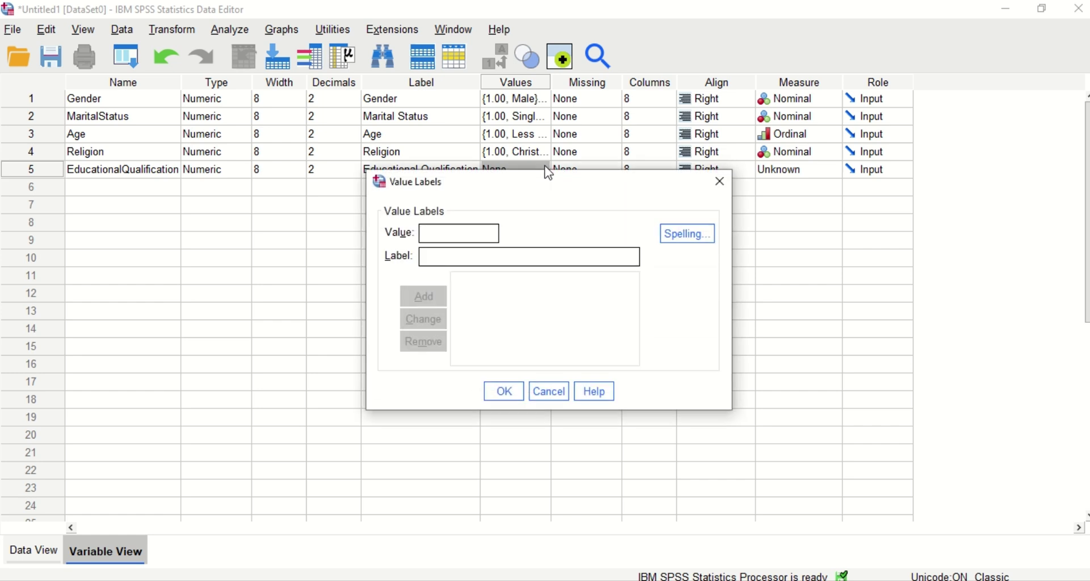
pyautogui.click(723, 183)
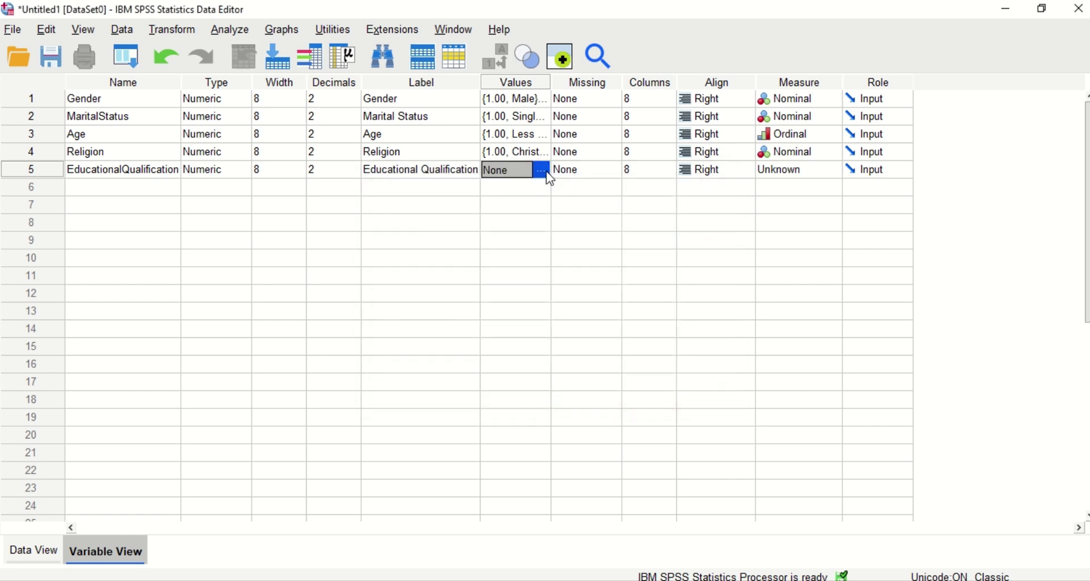
# - Open the value labels of EducationalQualification and add 1 = Secondary School Certificate, copying the label text from the Word questionnaire
pyautogui.click(542, 171)
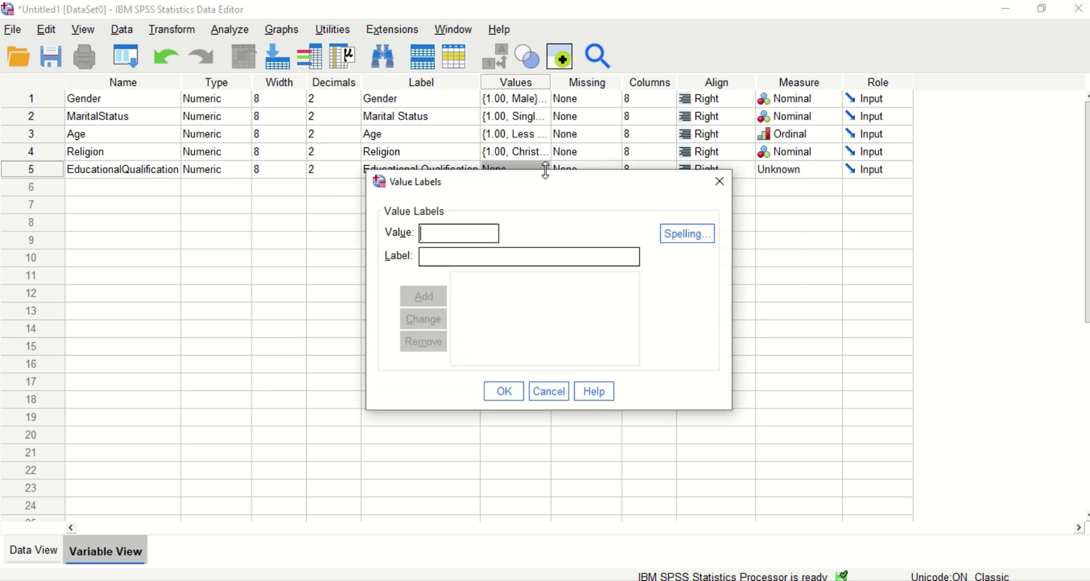
pyautogui.write('1')
pyautogui.click(484, 257)
pyautogui.click(757, 580)
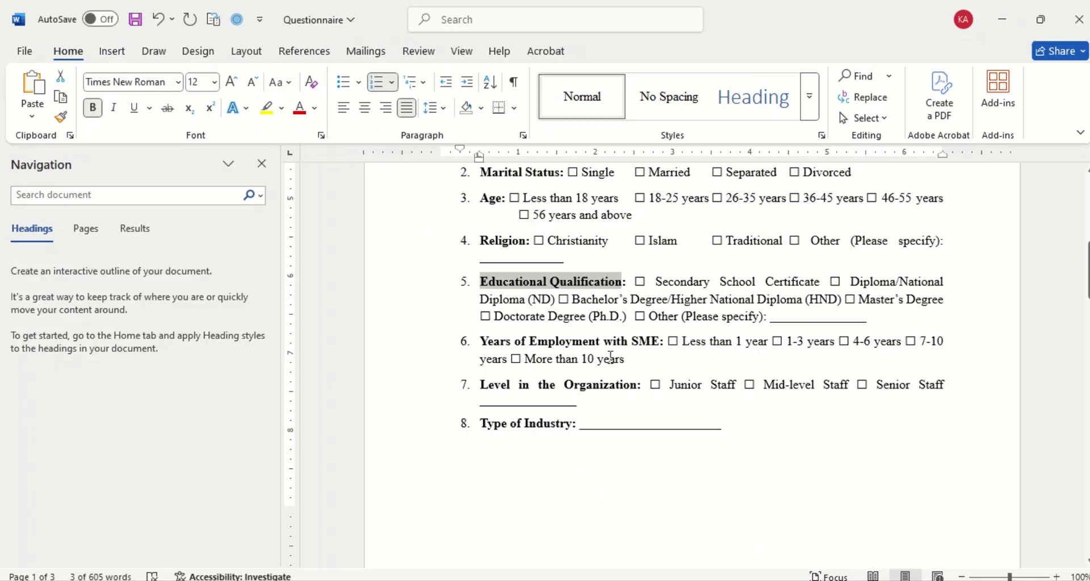
pyautogui.moveTo(656, 281); pyautogui.dragTo(812, 276)
pyautogui.hotkey('ctrl', 'c')
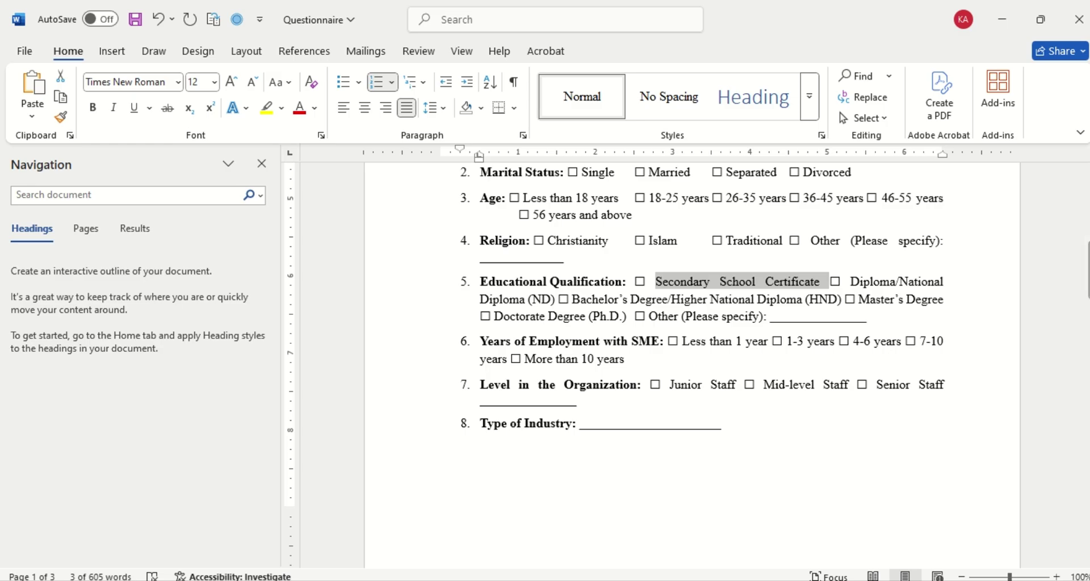
pyautogui.click(722, 580)
pyautogui.hotkey('ctrl', 'v')
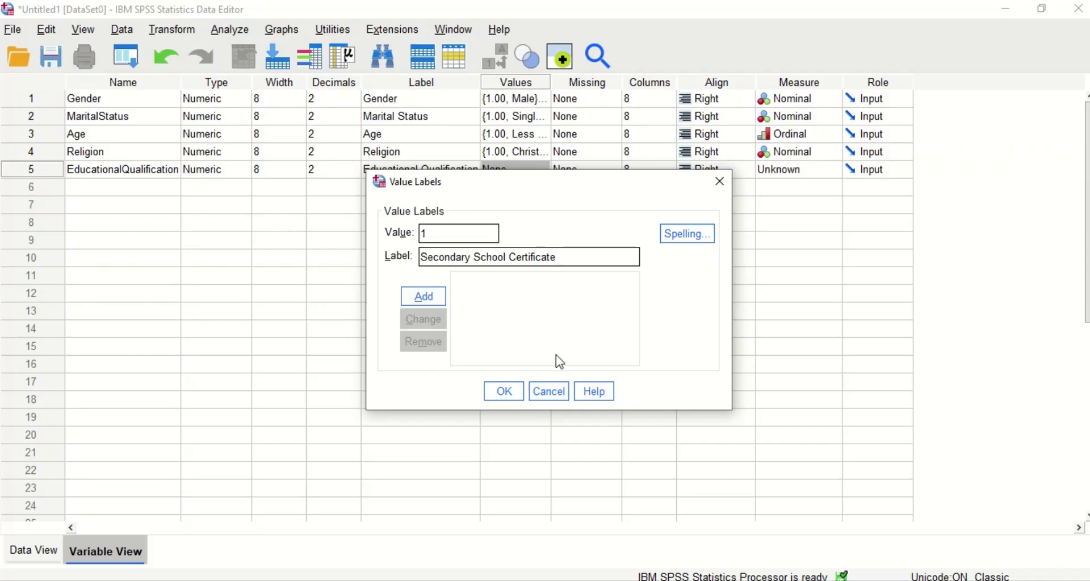
pyautogui.click(435, 292)
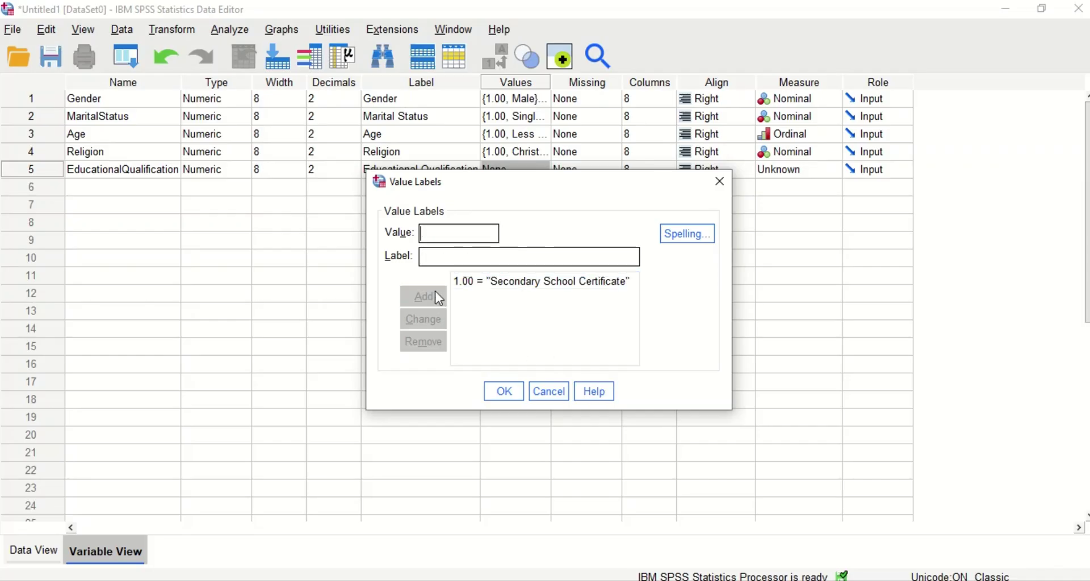
# - Add the value label 2 = Diploma/National Diploma (ND) to EducationalQualification, copying the text from the Word questionnaire
pyautogui.write('2')
pyautogui.click(443, 259)
pyautogui.hotkey('alt', 'Tab')
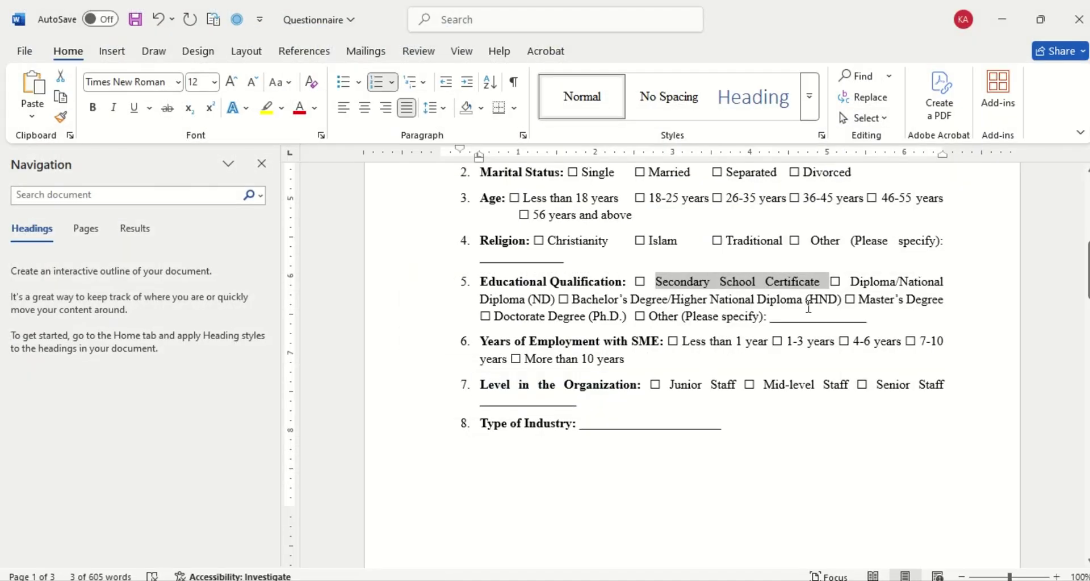
pyautogui.moveTo(862, 282); pyautogui.dragTo(559, 305)
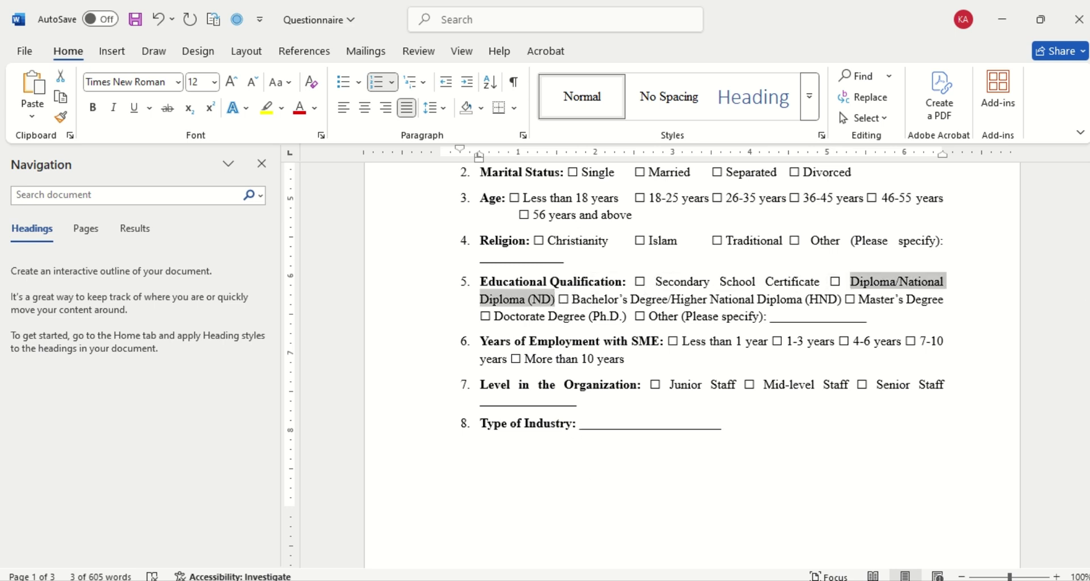
pyautogui.hotkey('ctrl', 'c')
pyautogui.hotkey('alt', 'Tab')
pyautogui.hotkey('ctrl', 'v')
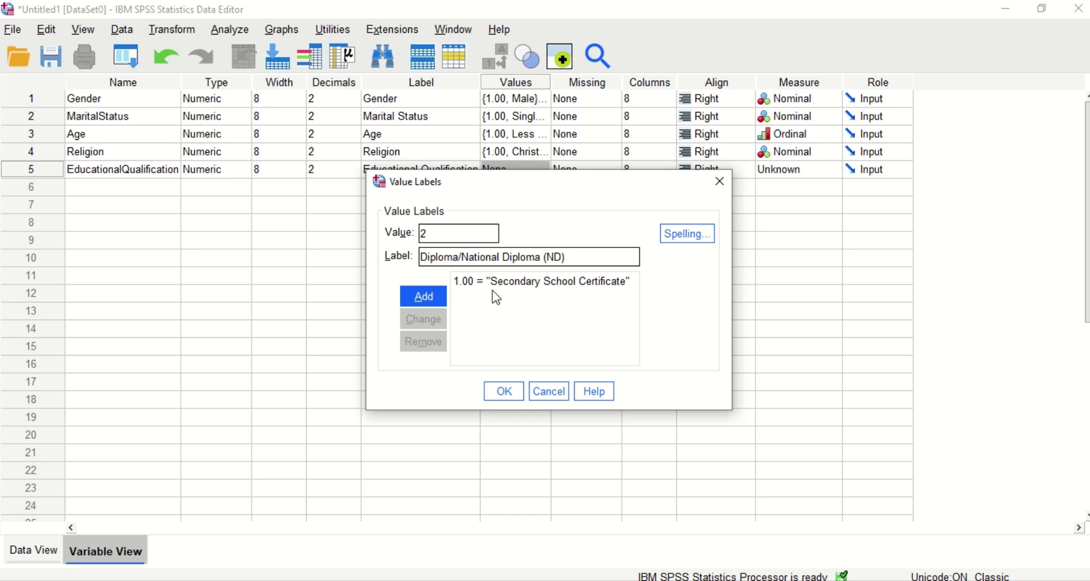
pyautogui.click(434, 302)
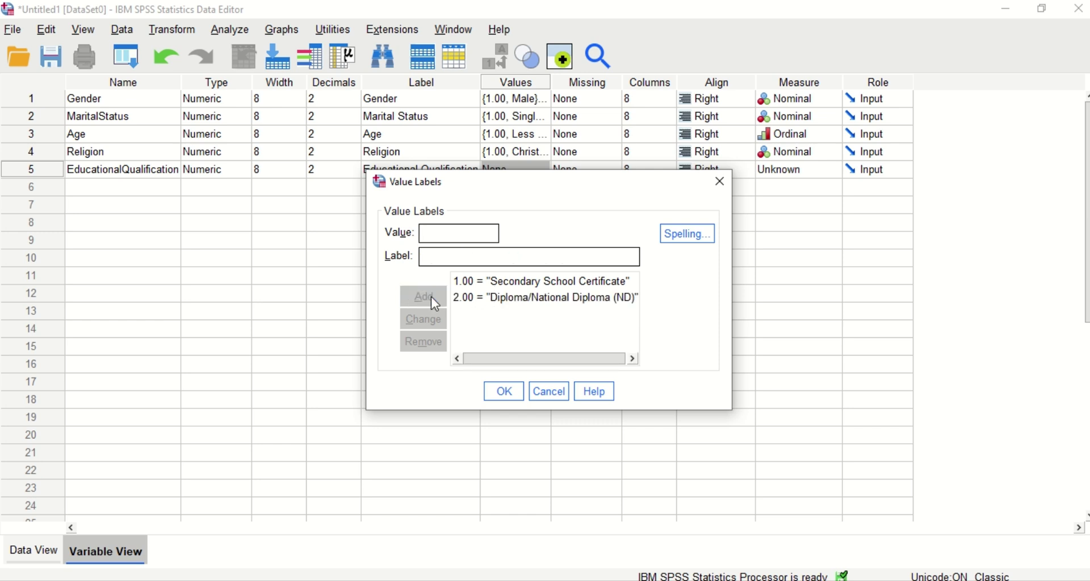
# - Add the value label 3 = Bachelor's Degree/Higher National Diploma (HND) to EducationalQualification, copying the text from the Word questionnaire
pyautogui.write('3')
pyautogui.click(430, 257)
pyautogui.hotkey('alt', 'Tab')
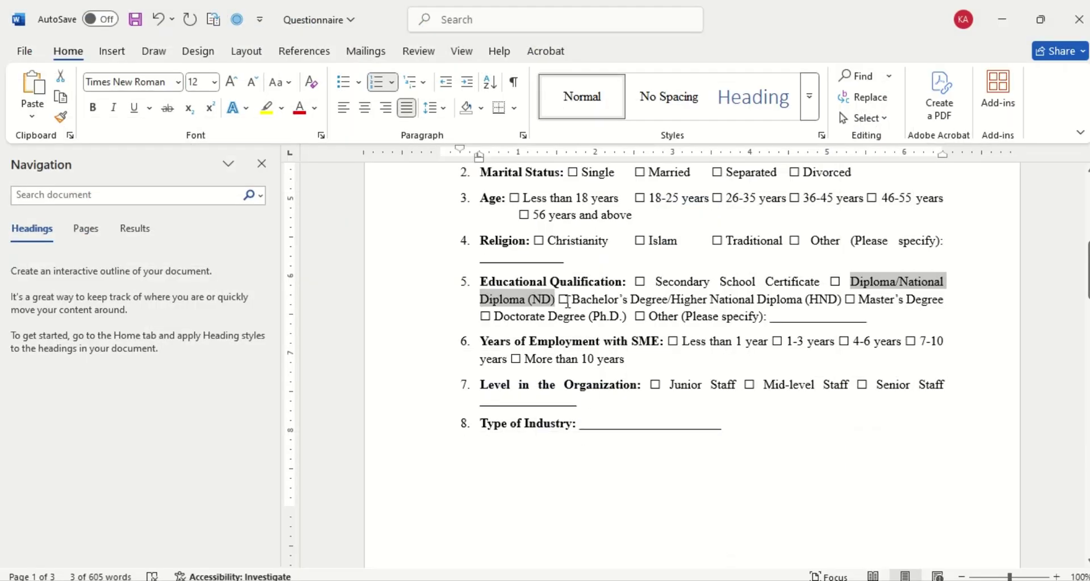
pyautogui.moveTo(605, 295); pyautogui.dragTo(842, 297)
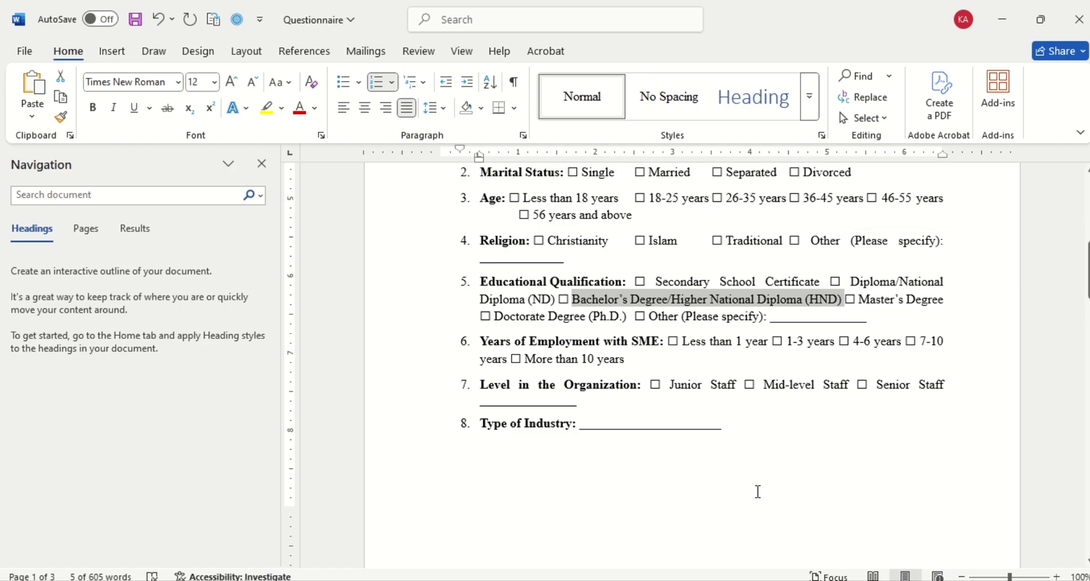
pyautogui.hotkey('ctrl', 'c')
pyautogui.hotkey('alt', 'Tab')
pyautogui.hotkey('ctrl', 'v')
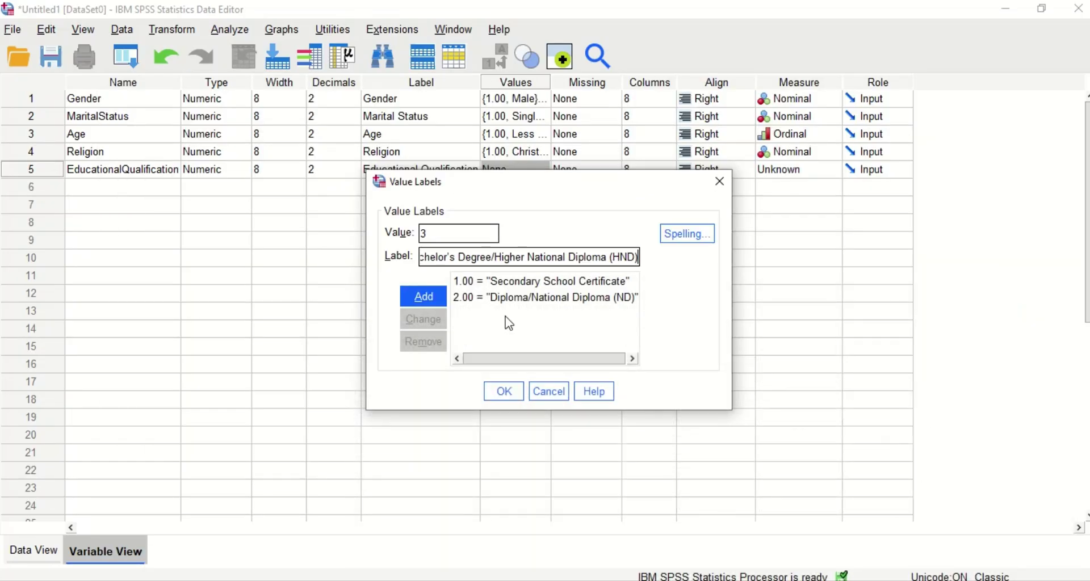
pyautogui.click(414, 293)
# - Add the value label 4 = Master's Degree to EducationalQualification, copying the text from the Word questionnaire
pyautogui.write('4')
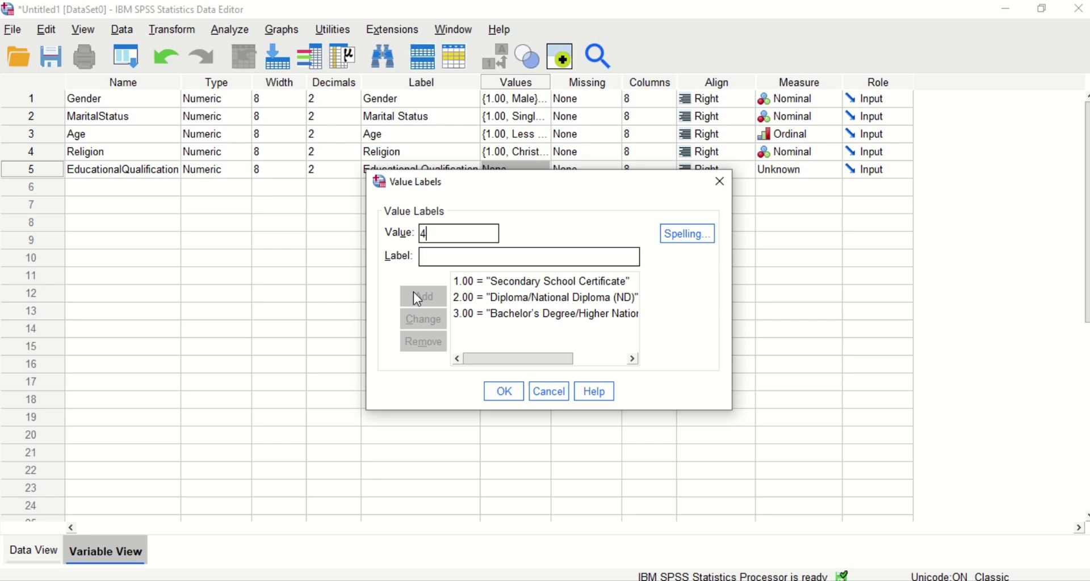
pyautogui.press('Tab')
pyautogui.hotkey('alt', 'Tab')
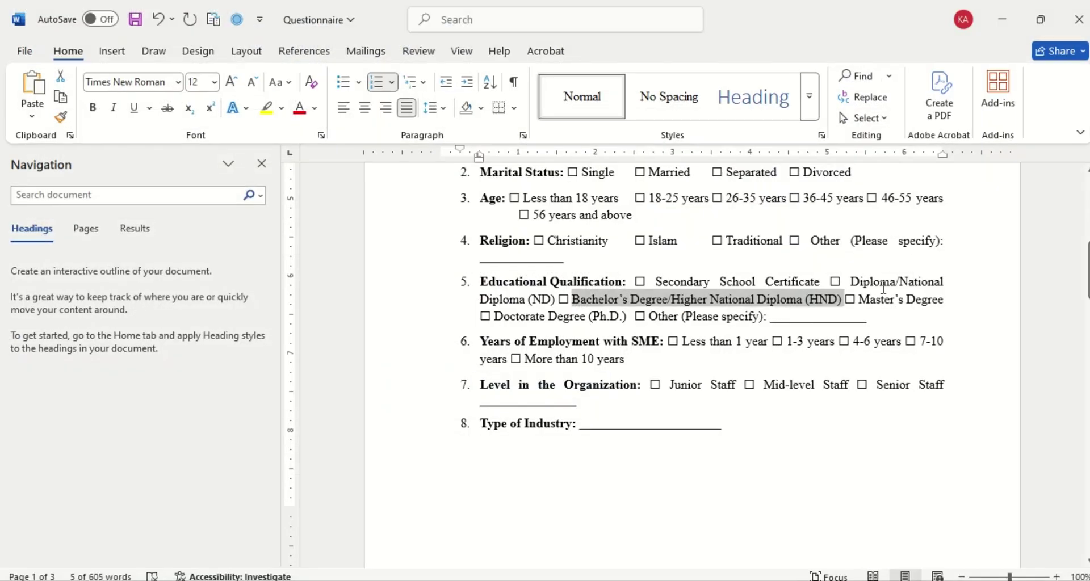
pyautogui.moveTo(860, 300); pyautogui.dragTo(931, 300)
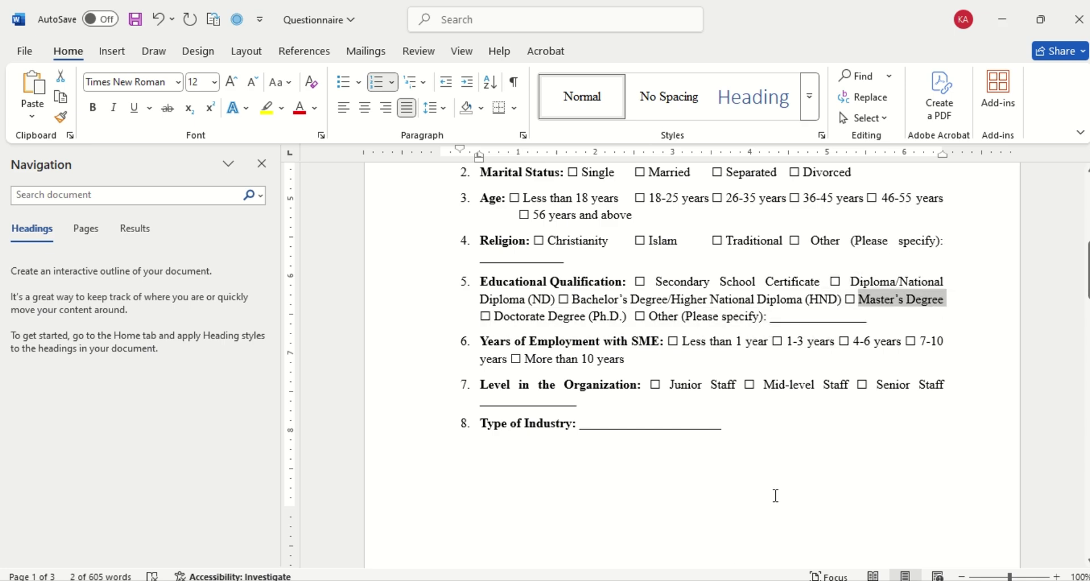
pyautogui.hotkey('alt', 'Tab')
pyautogui.hotkey('ctrl', 'v')
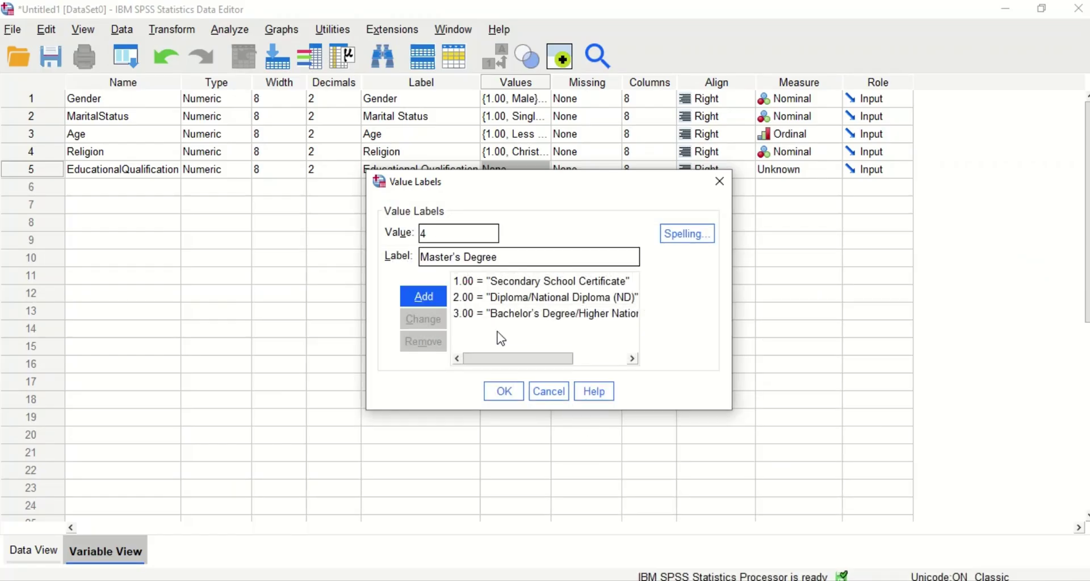
pyautogui.click(430, 298)
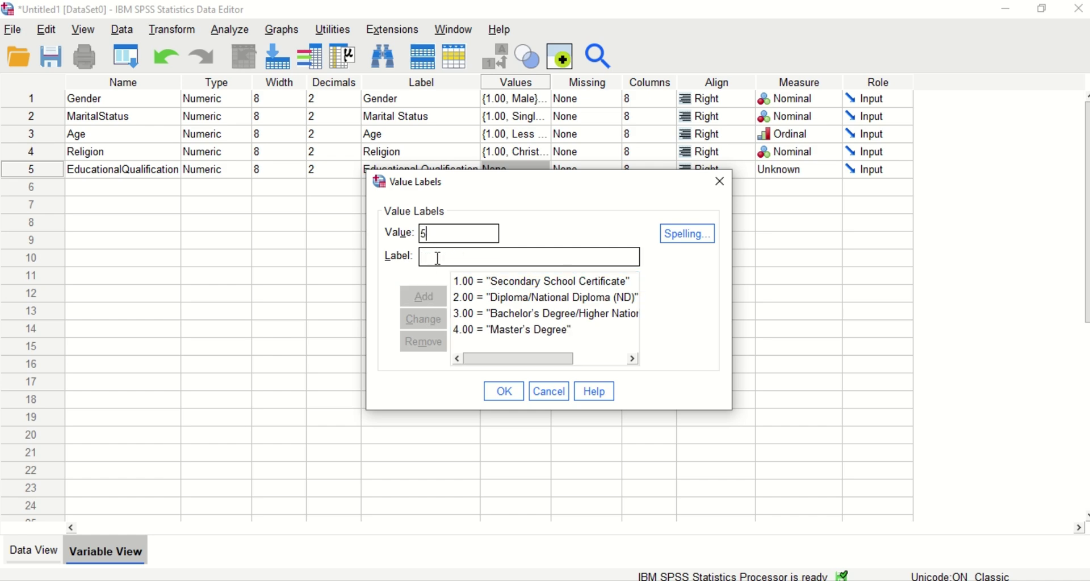
# - Add the value label 5 = Doctorate Degree (Ph.D.) to EducationalQualification, copying the text from the Word questionnaire
pyautogui.click(786, 579)
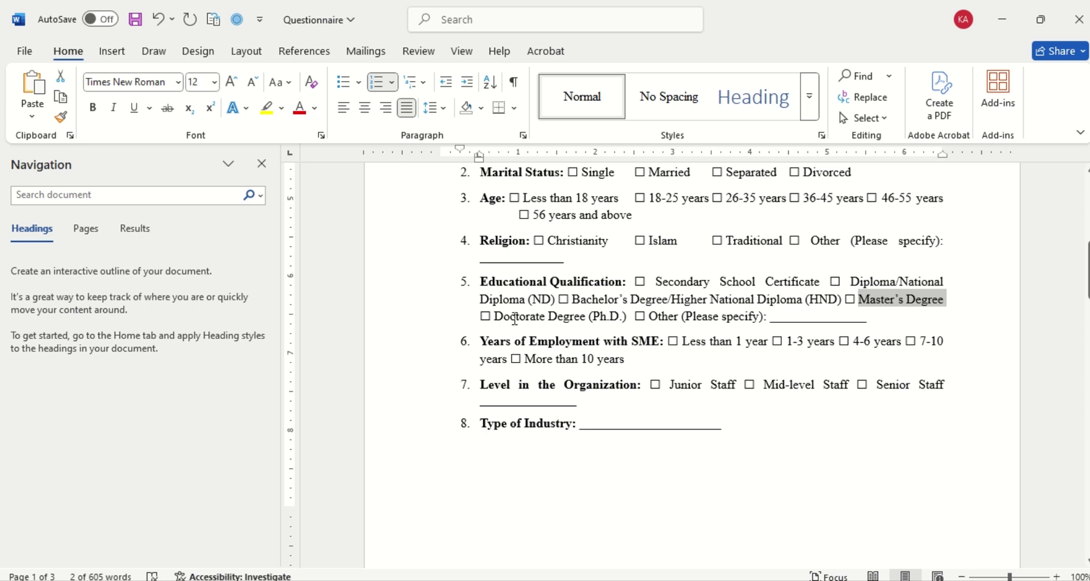
pyautogui.moveTo(514, 318); pyautogui.dragTo(625, 319)
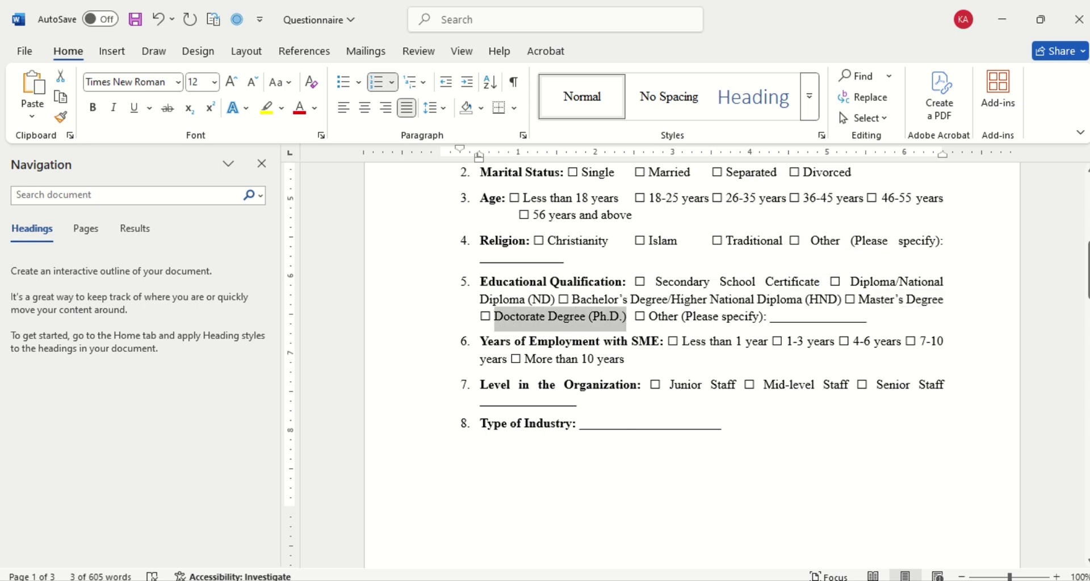
pyautogui.hotkey('alt', 'Tab')
pyautogui.write('5')
pyautogui.press('Tab')
pyautogui.hotkey('ctrl', 'v')
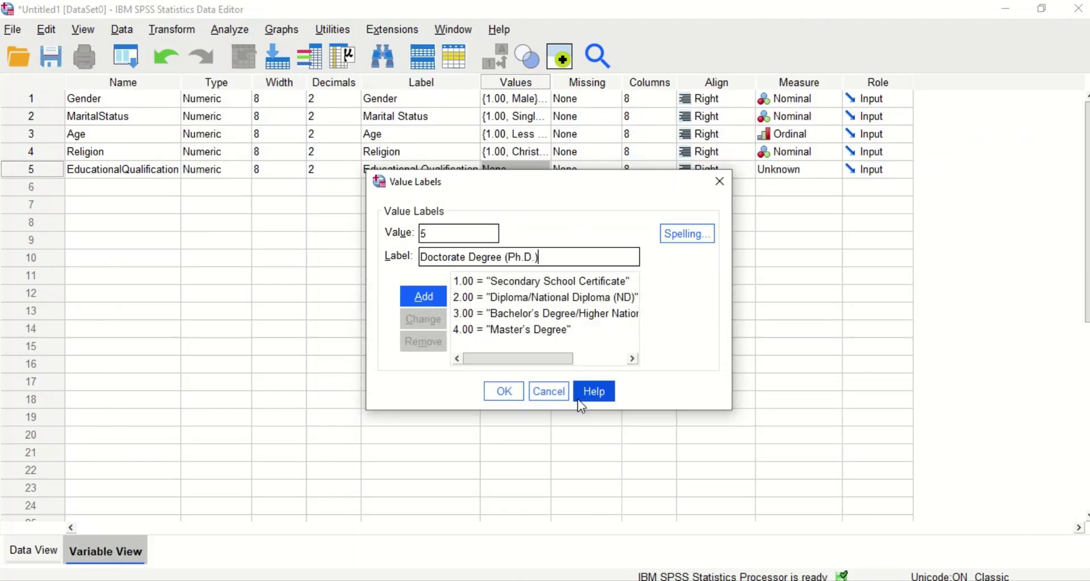
pyautogui.click(422, 295)
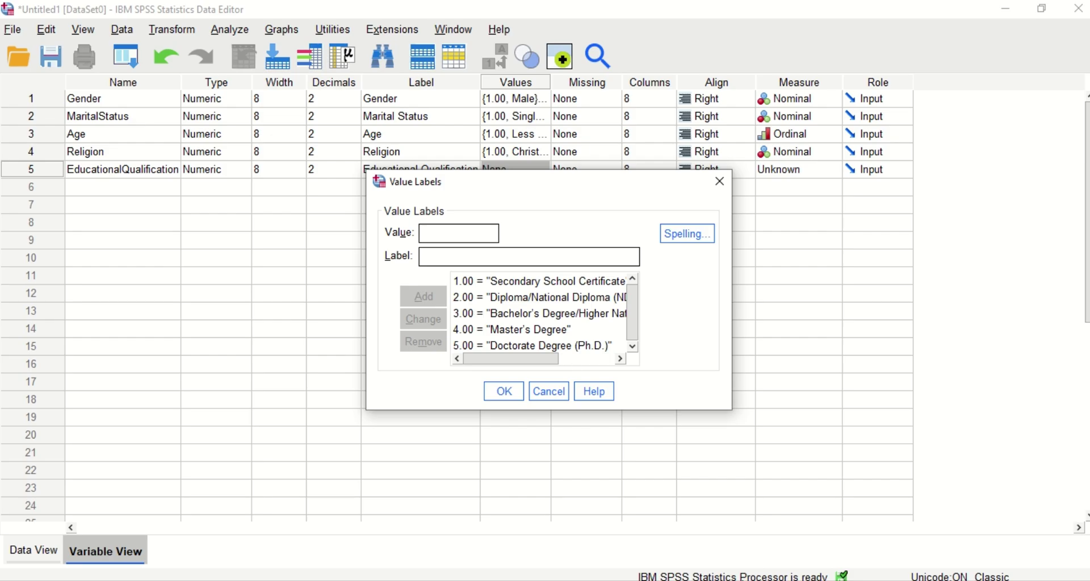
# - Check the questionnaire's remaining options, accept the EducationalQualification value labels and set its measure to Ordinal
pyautogui.hotkey('alt', 'Tab')
pyautogui.hotkey('alt', 'Tab')
pyautogui.click(461, 236)
pyautogui.click(510, 396)
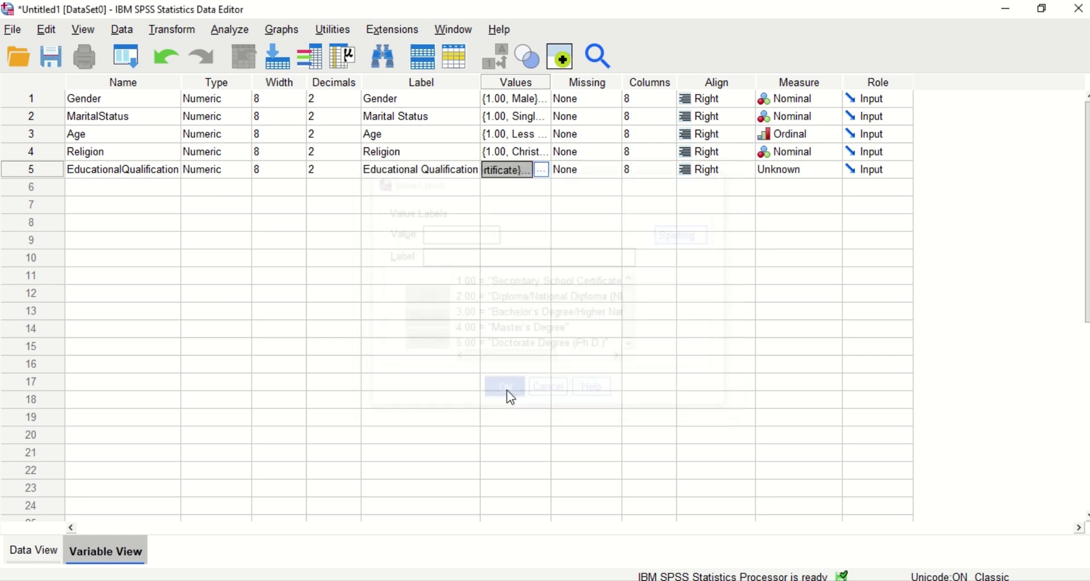
pyautogui.click(809, 170)
pyautogui.click(794, 203)
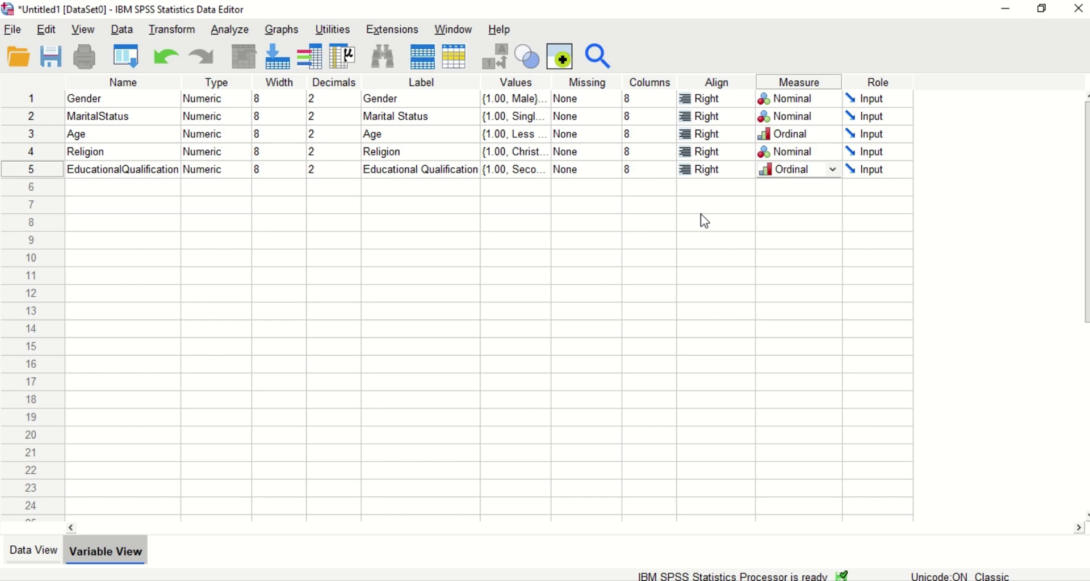
# - Create a sixth variable named YearsofEmployment after checking the questionnaire, and label it "Years of Employment with SME"
pyautogui.click(151, 186)
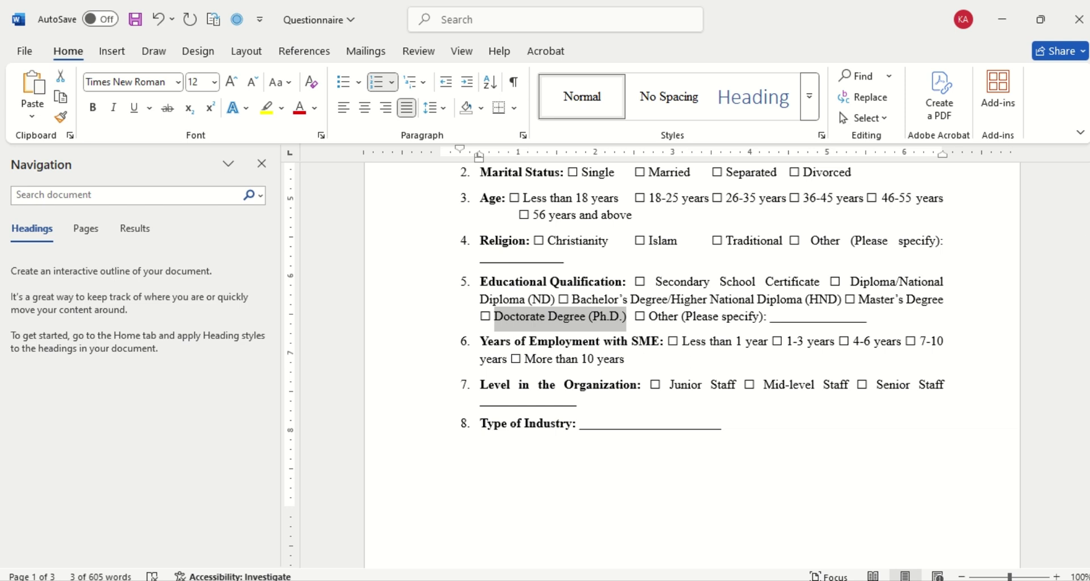
pyautogui.hotkey('alt', 'Tab')
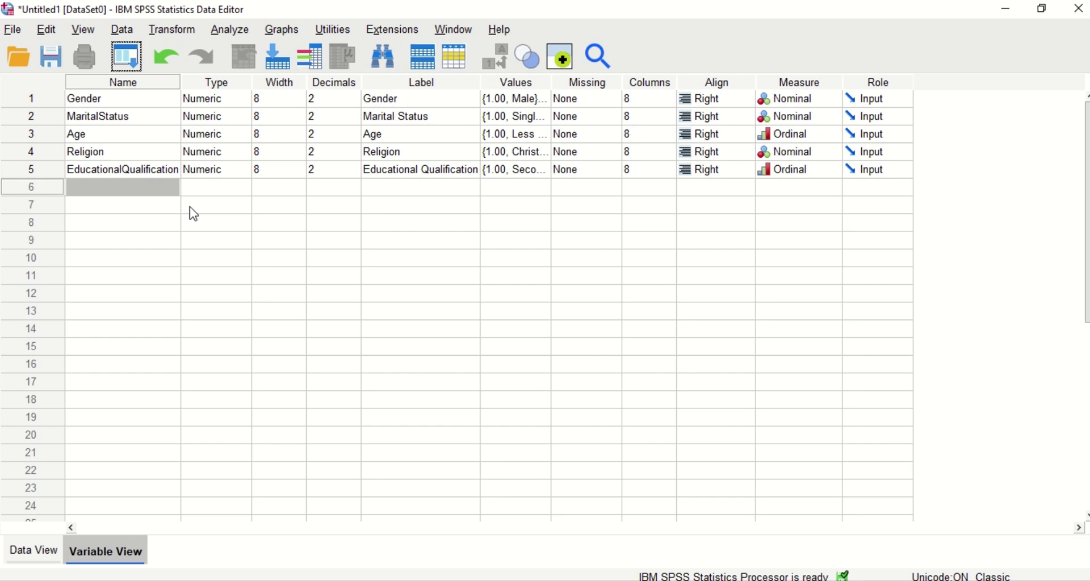
pyautogui.click(161, 189)
pyautogui.write('Yea')
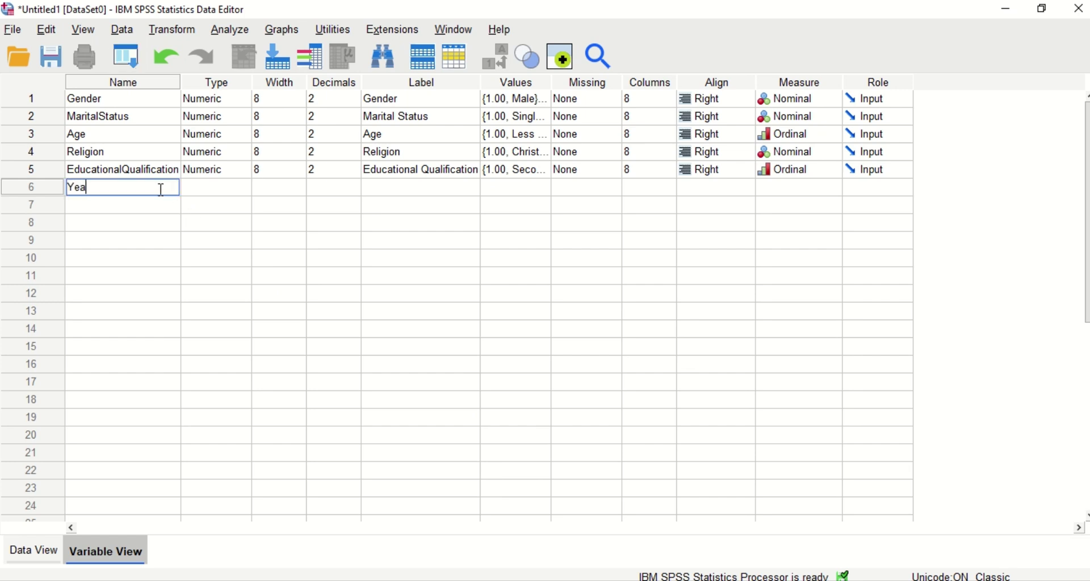
pyautogui.write('rsofEmployment')
pyautogui.click(422, 189)
pyautogui.write('Years ')
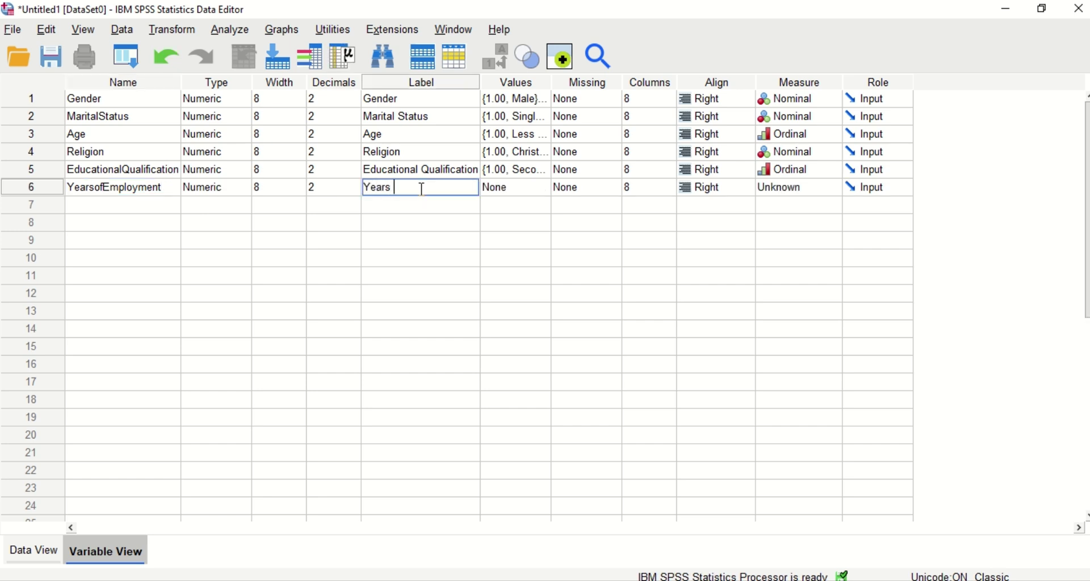
pyautogui.write('of Employment wi')
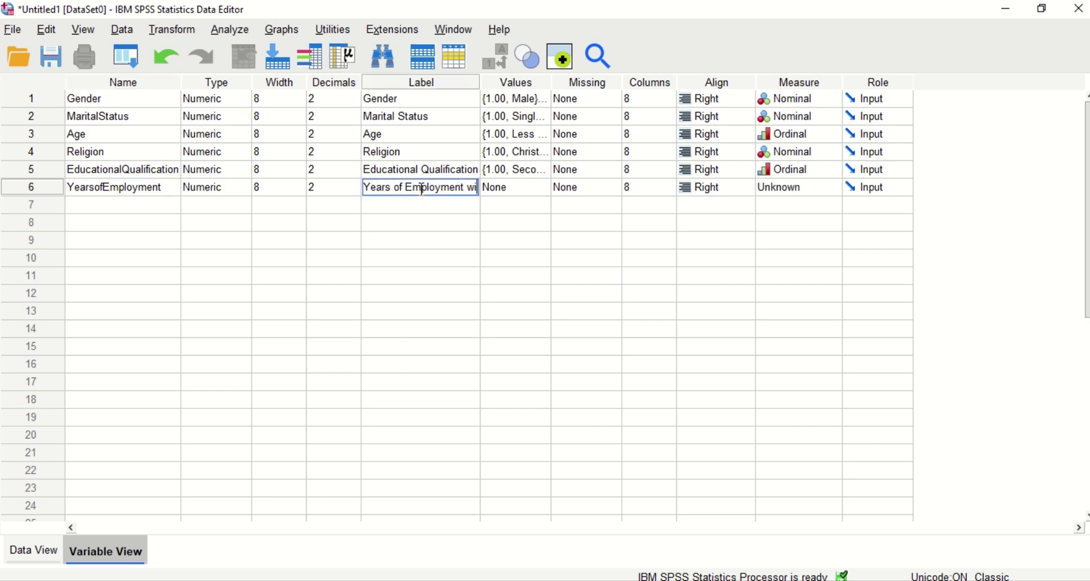
pyautogui.write('th SME')
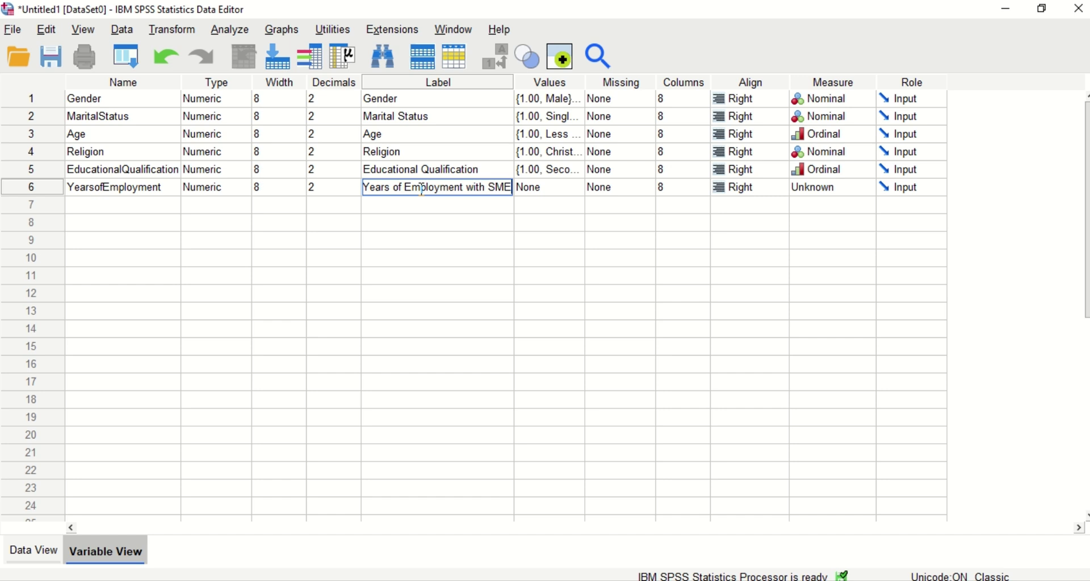
# - Open the value labels of YearsofEmployment and add 1 = Less than 1 year, copying the label text from the Word questionnaire
pyautogui.click(579, 192)
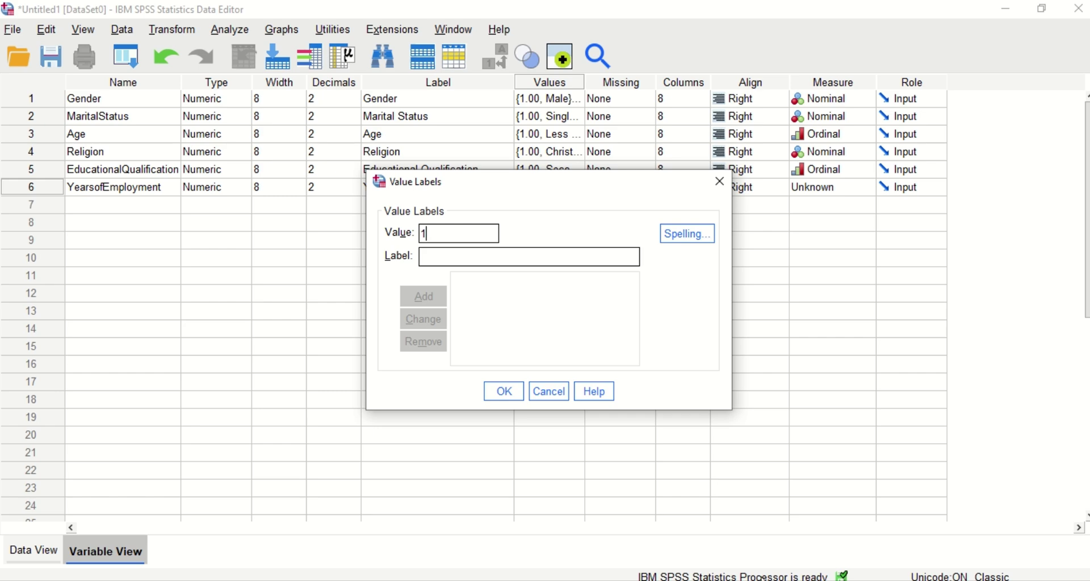
pyautogui.hotkey('alt', 'Tab')
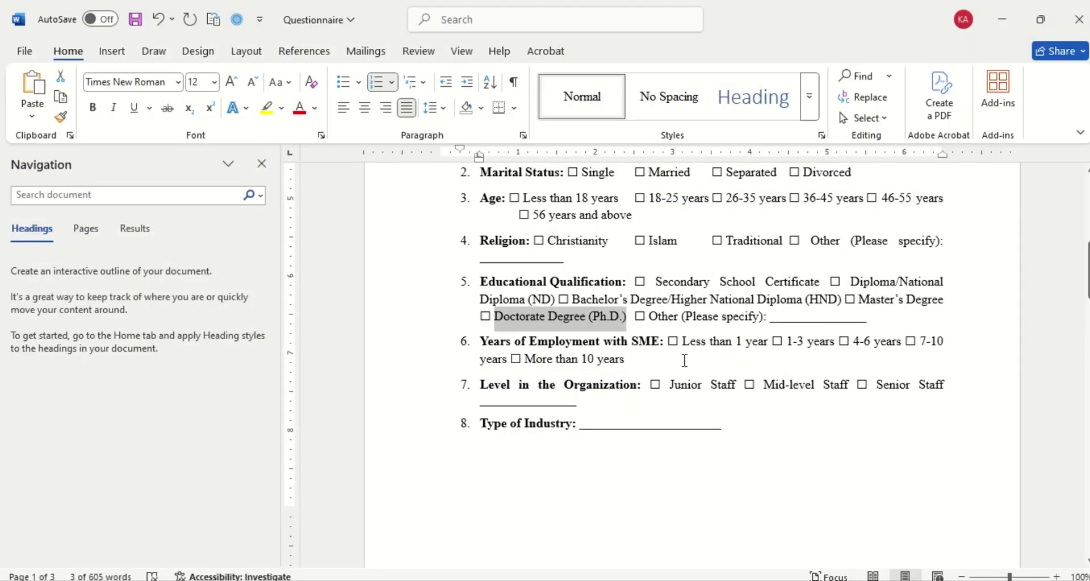
pyautogui.moveTo(683, 341); pyautogui.dragTo(768, 343)
pyautogui.hotkey('ctrl', 'c')
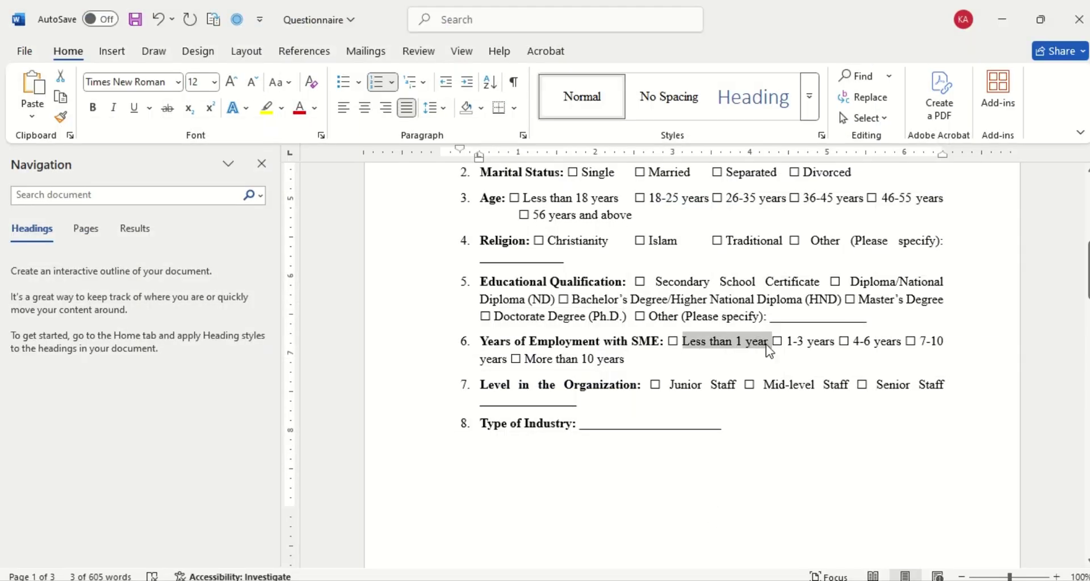
pyautogui.hotkey('alt', 'Tab')
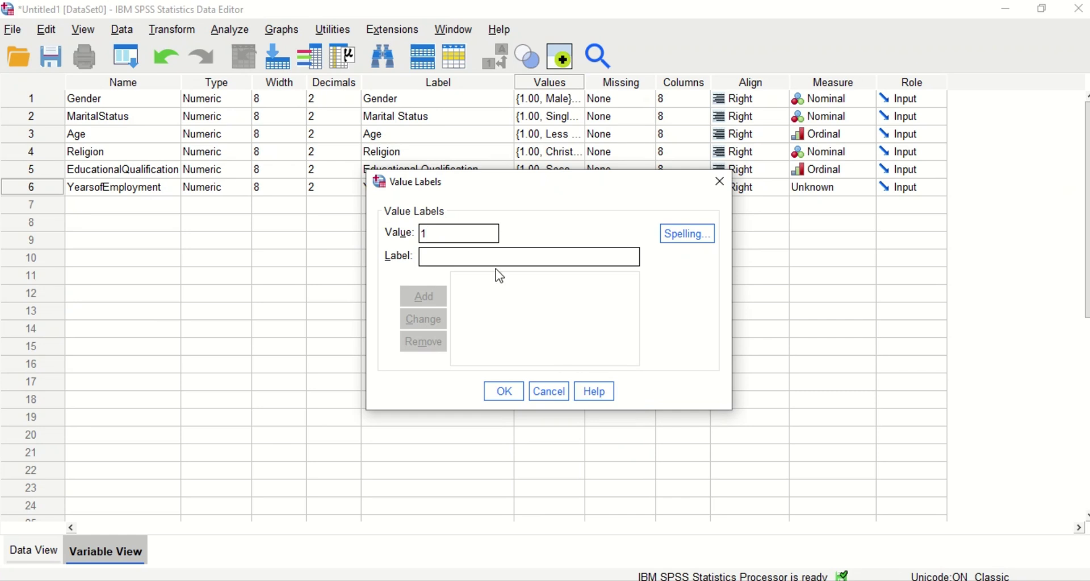
pyautogui.click(490, 263)
pyautogui.hotkey('ctrl', 'v')
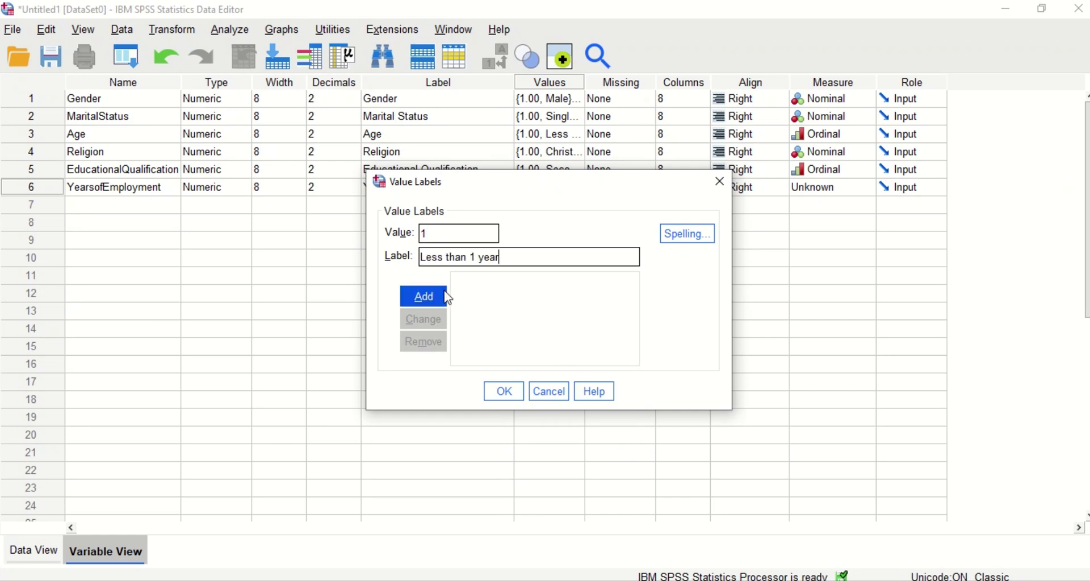
pyautogui.click(446, 297)
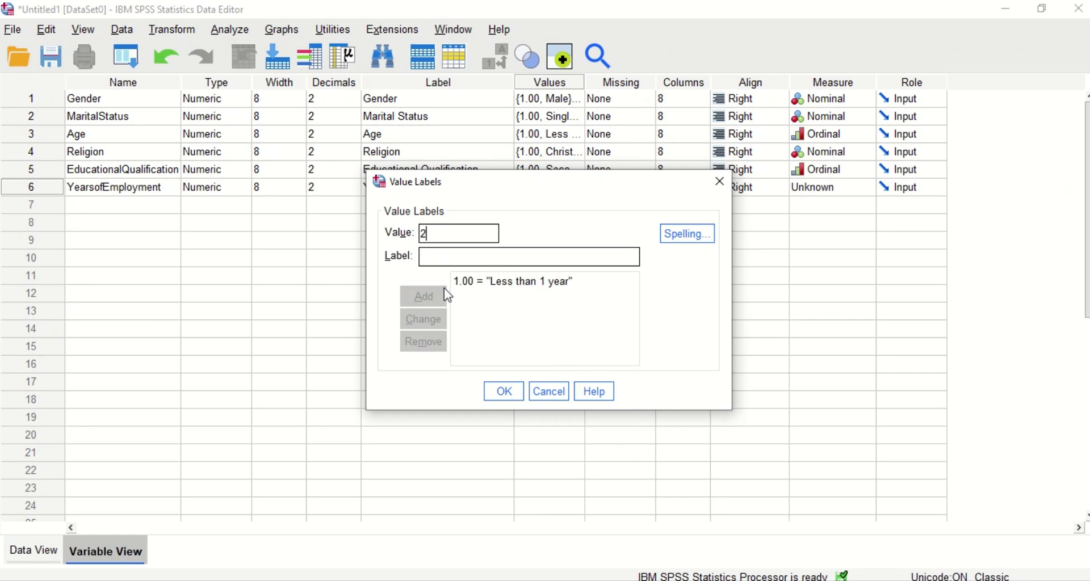
# - Add the value label 2 = 1-3 years to YearsofEmployment, copying the text from the Word questionnaire
pyautogui.click(455, 258)
pyautogui.hotkey('alt', 'Tab')
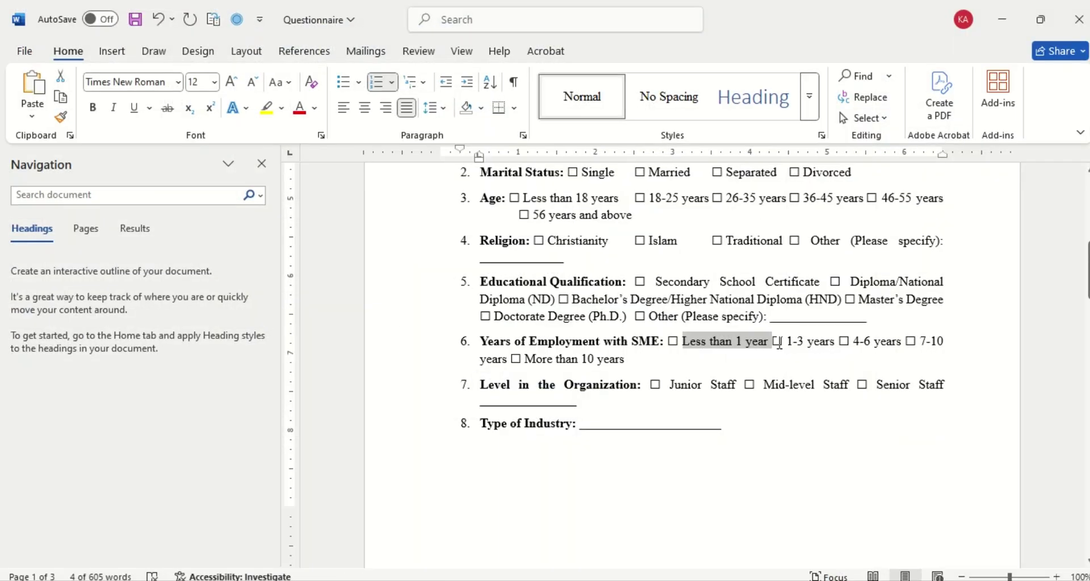
pyautogui.moveTo(787, 343); pyautogui.dragTo(835, 343)
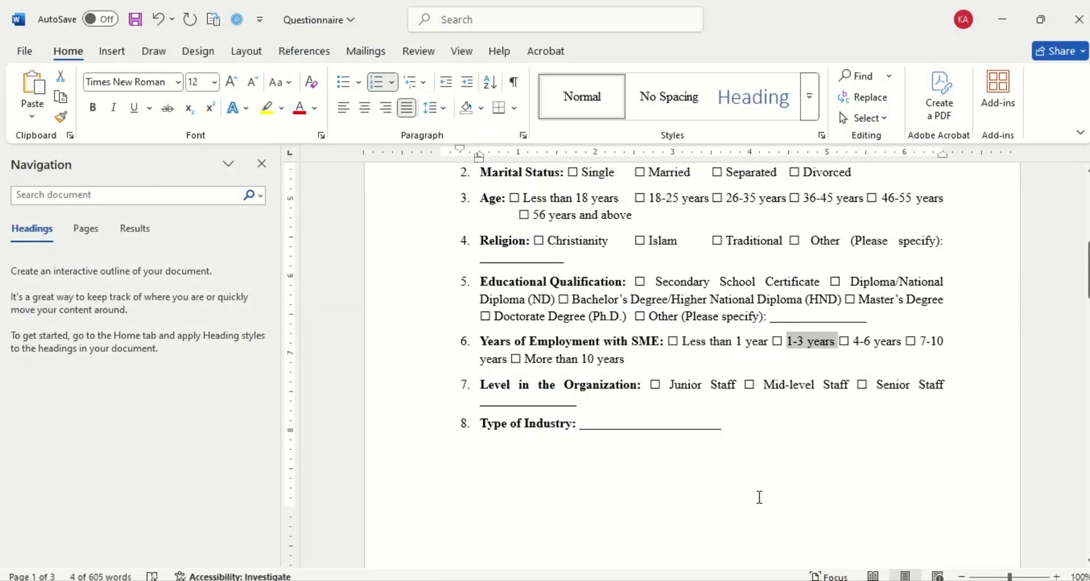
pyautogui.hotkey('ctrl', 'c')
pyautogui.hotkey('alt', 'Tab')
pyautogui.hotkey('ctrl', 'v')
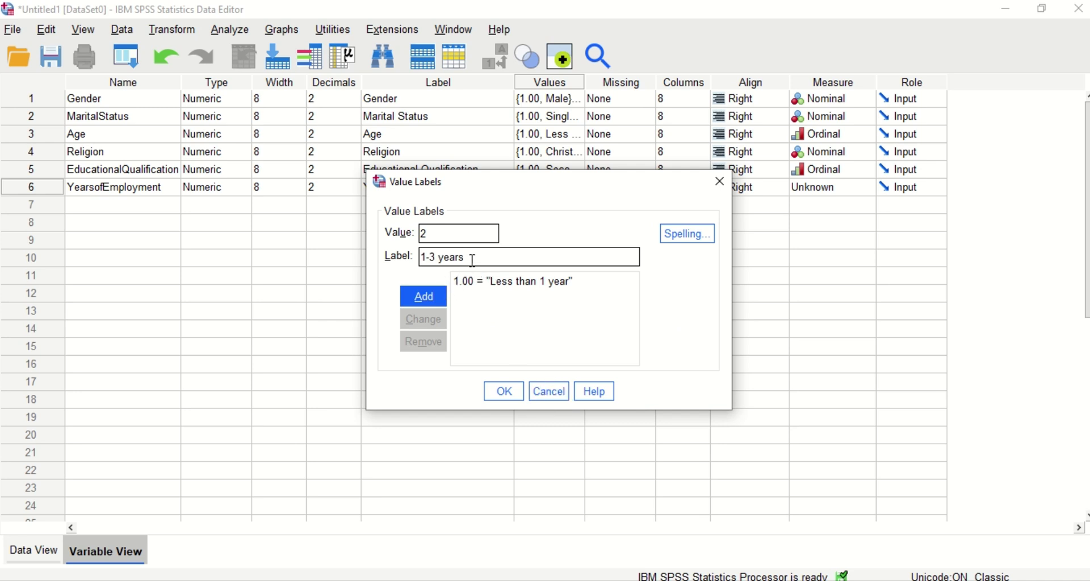
pyautogui.click(466, 257)
pyautogui.click(433, 301)
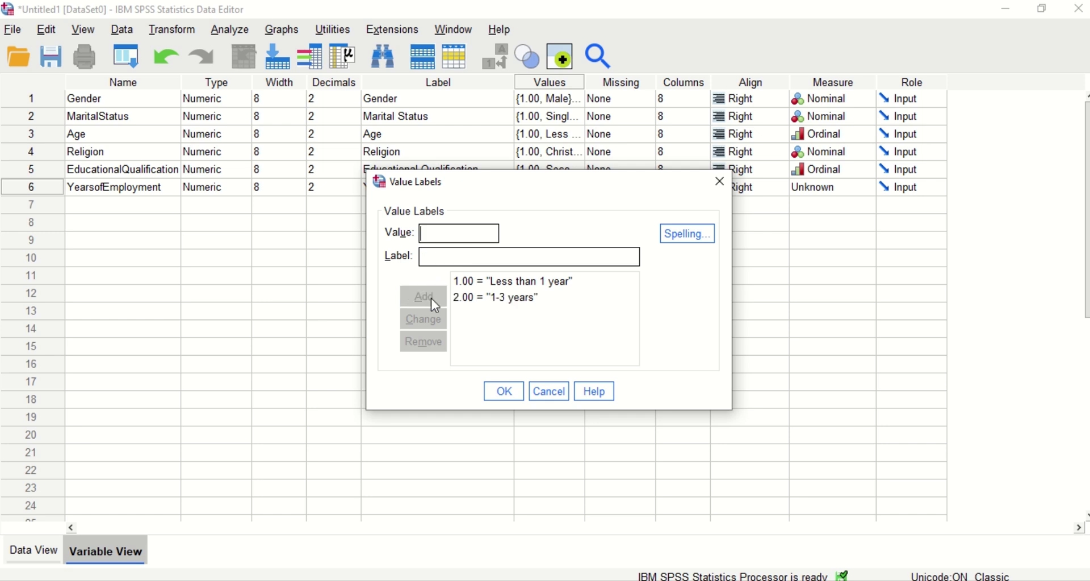
# - Add the value label 3 = 4-6 years to YearsofEmployment, copying the text from the Word questionnaire
pyautogui.click(453, 253)
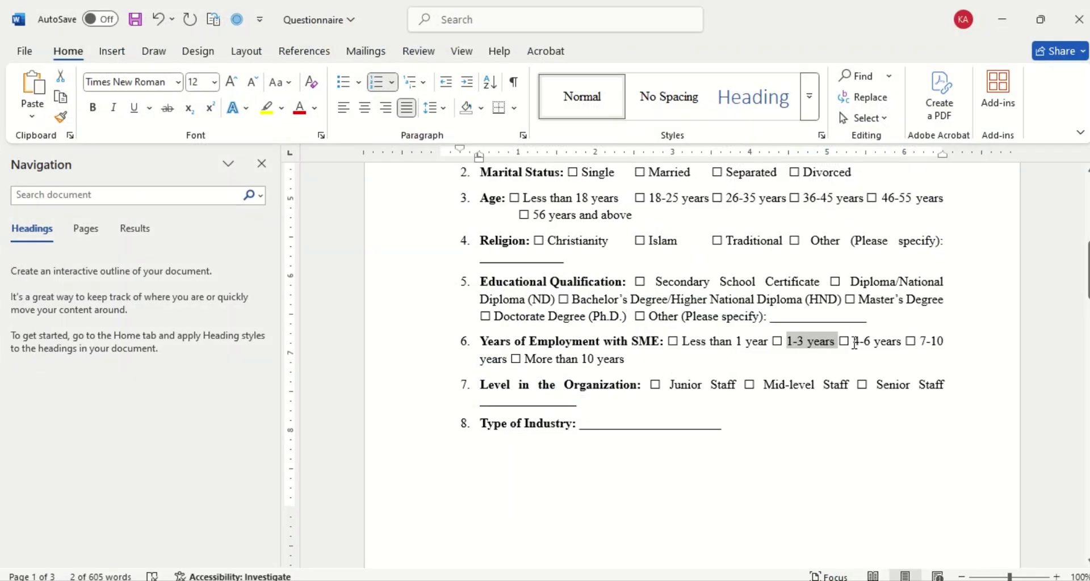
pyautogui.moveTo(854, 345); pyautogui.dragTo(903, 345)
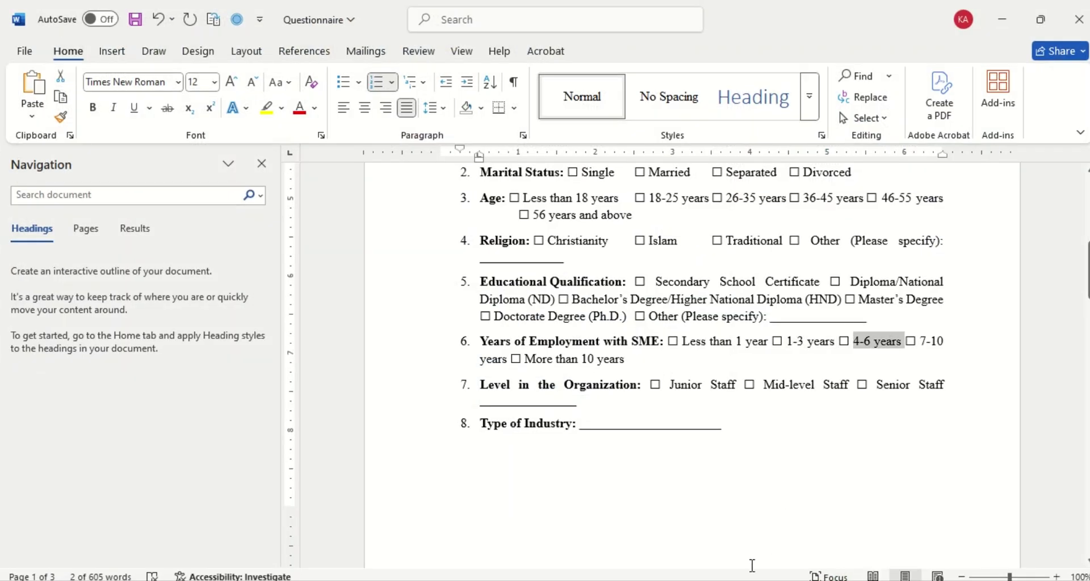
pyautogui.hotkey('ctrl', 'c')
pyautogui.hotkey('alt', 'Tab')
pyautogui.write('3')
pyautogui.press('Tab')
pyautogui.hotkey('ctrl', 'v')
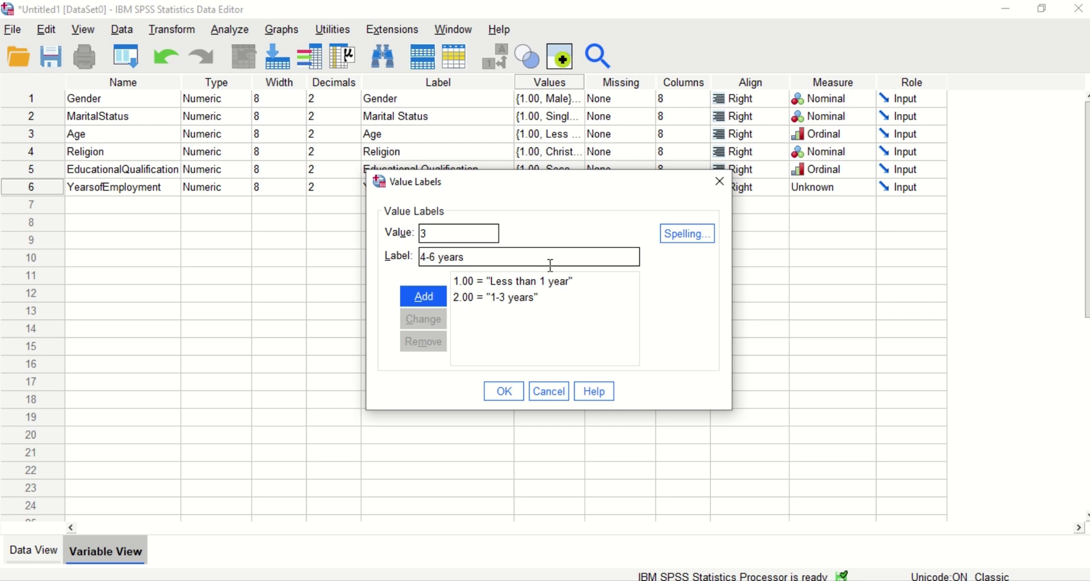
pyautogui.click(440, 294)
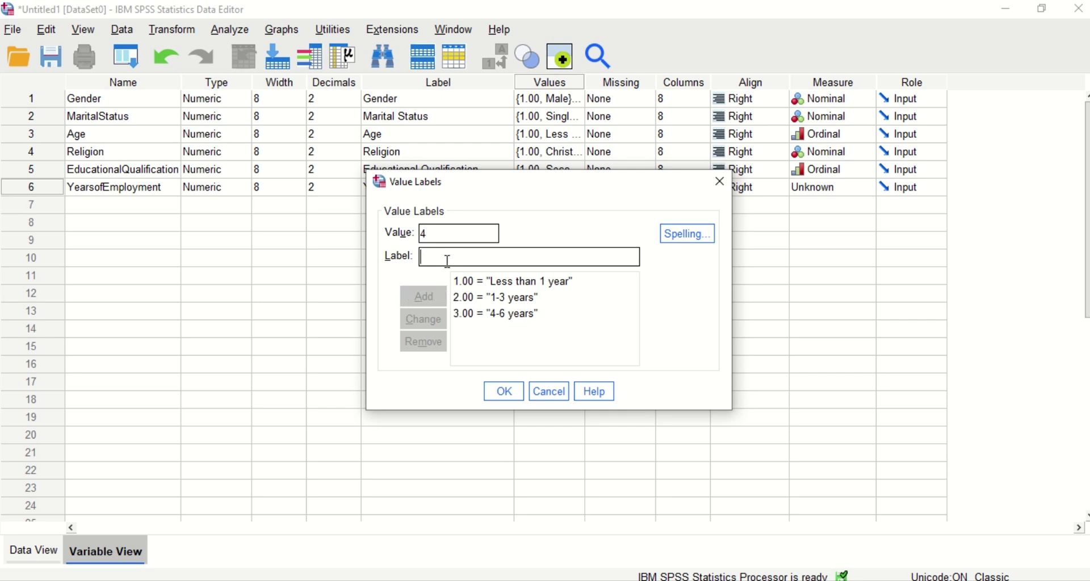
# - Add the value label 4 = 7-10 years to YearsofEmployment, copying the text from the Word questionnaire
pyautogui.hotkey('alt', 'Tab')
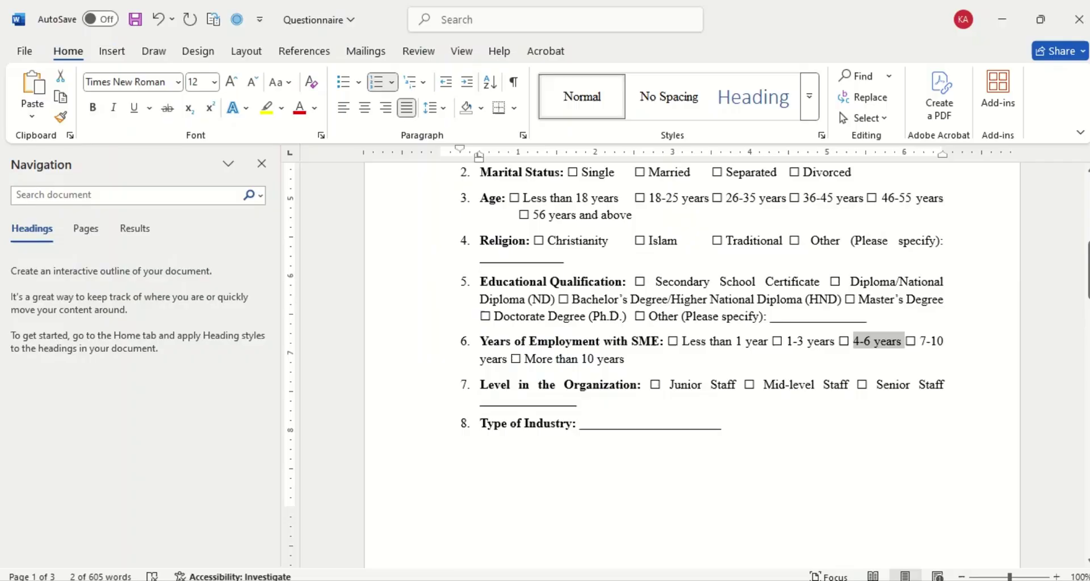
pyautogui.moveTo(920, 342); pyautogui.dragTo(509, 359)
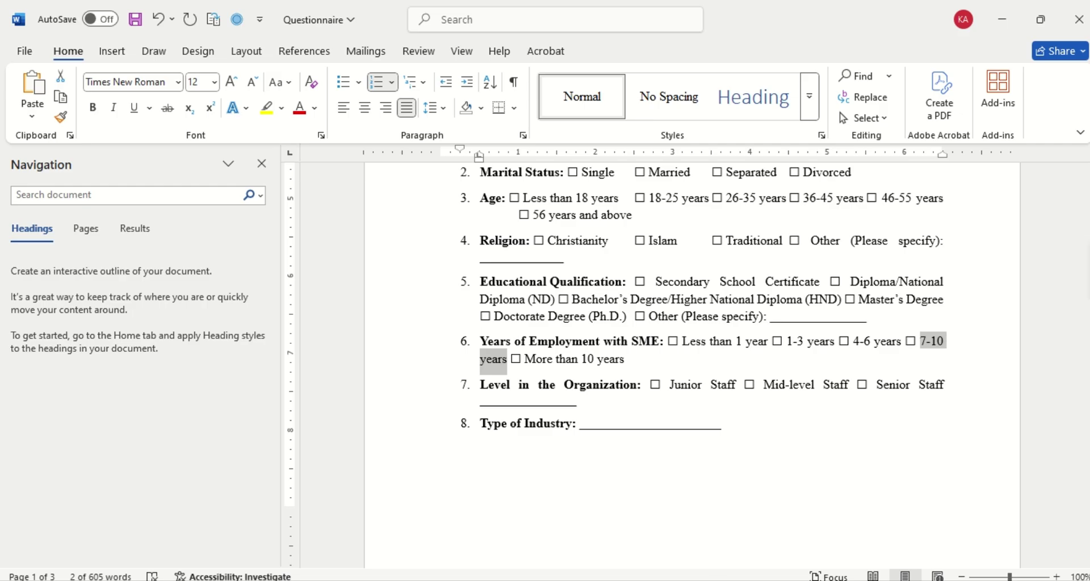
pyautogui.hotkey('ctrl', 'c')
pyautogui.hotkey('alt', 'Tab')
pyautogui.hotkey('ctrl', 'v')
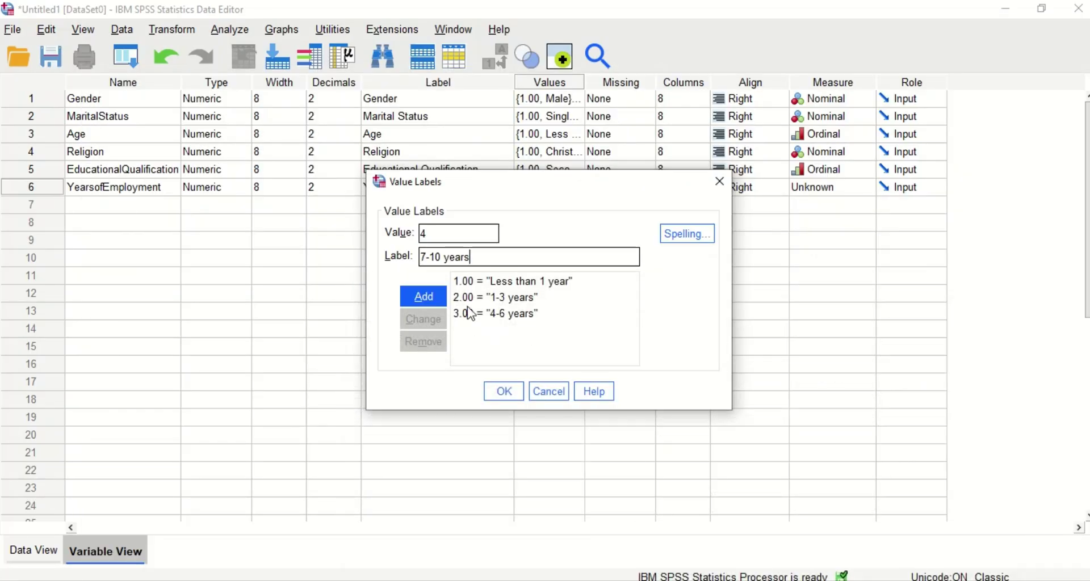
pyautogui.click(427, 301)
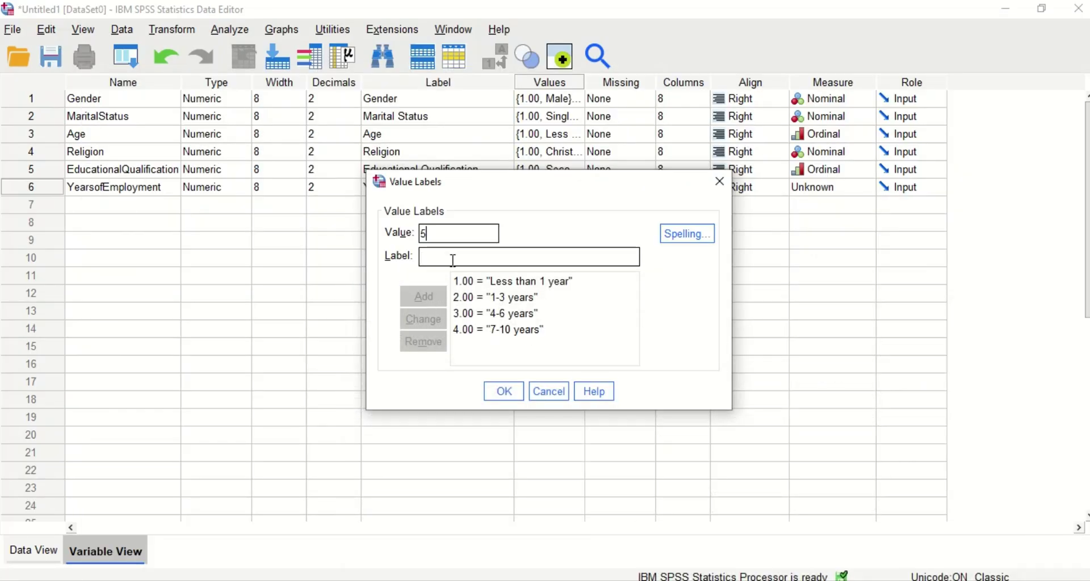
# - Add the value label 5 = More than 10 years from the Word questionnaire and accept the YearsofEmployment value labels
pyautogui.hotkey('alt', 'Tab')
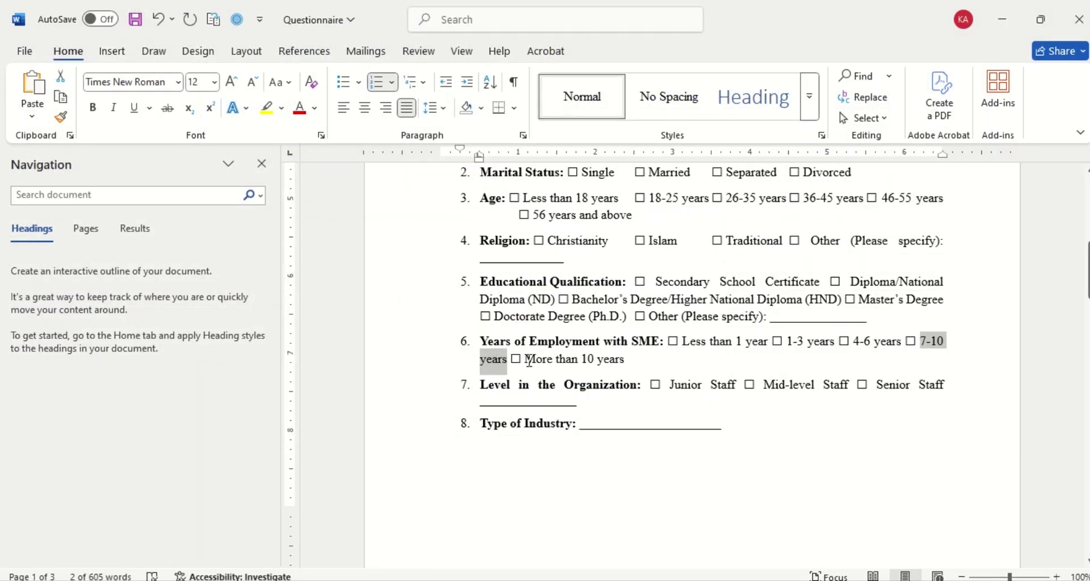
pyautogui.moveTo(525, 359); pyautogui.dragTo(627, 358)
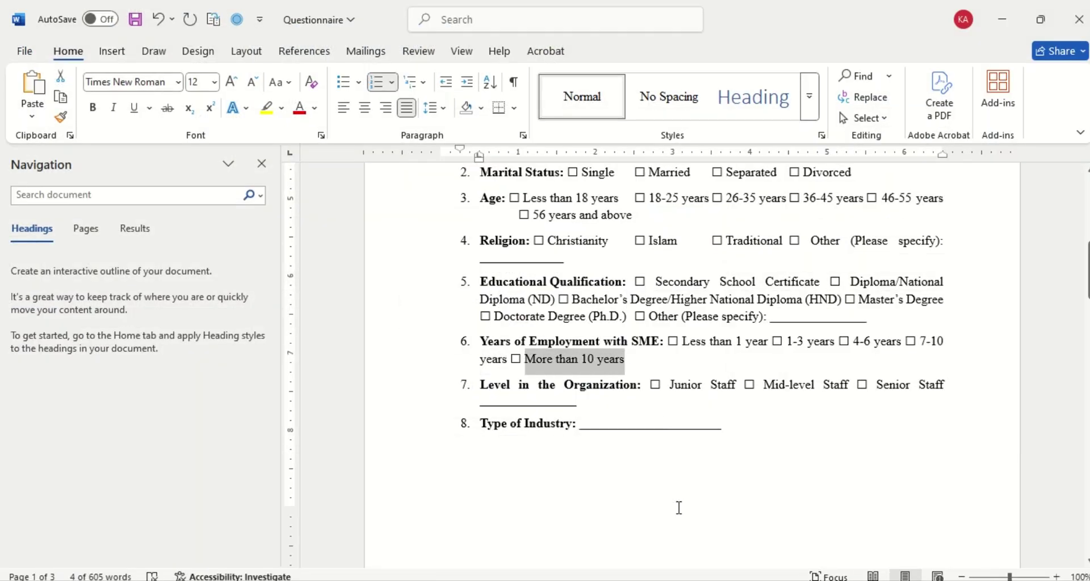
pyautogui.hotkey('alt', 'Tab')
pyautogui.hotkey('ctrl', 'v')
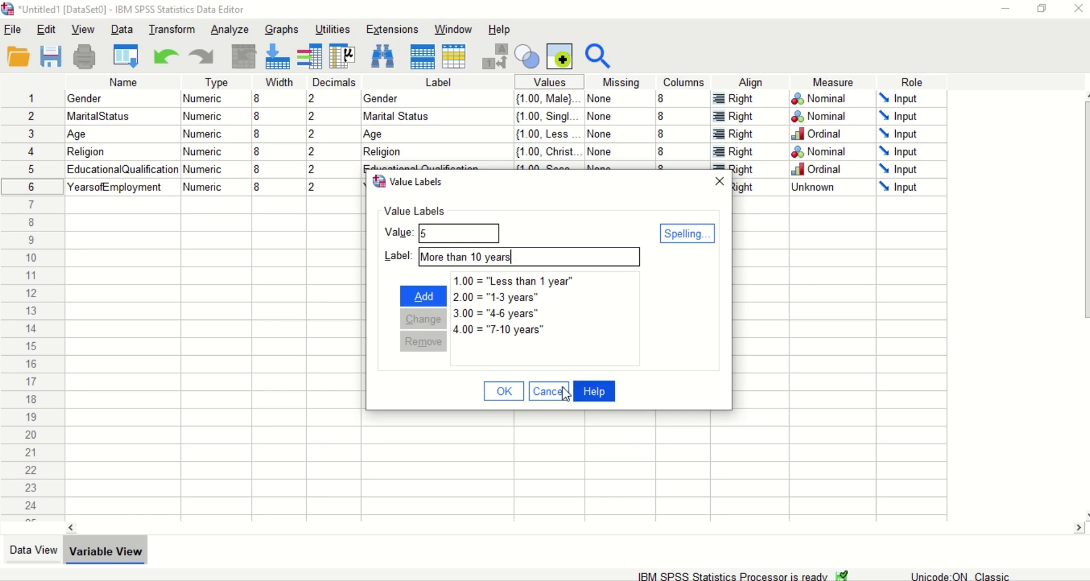
pyautogui.click(437, 303)
pyautogui.click(503, 391)
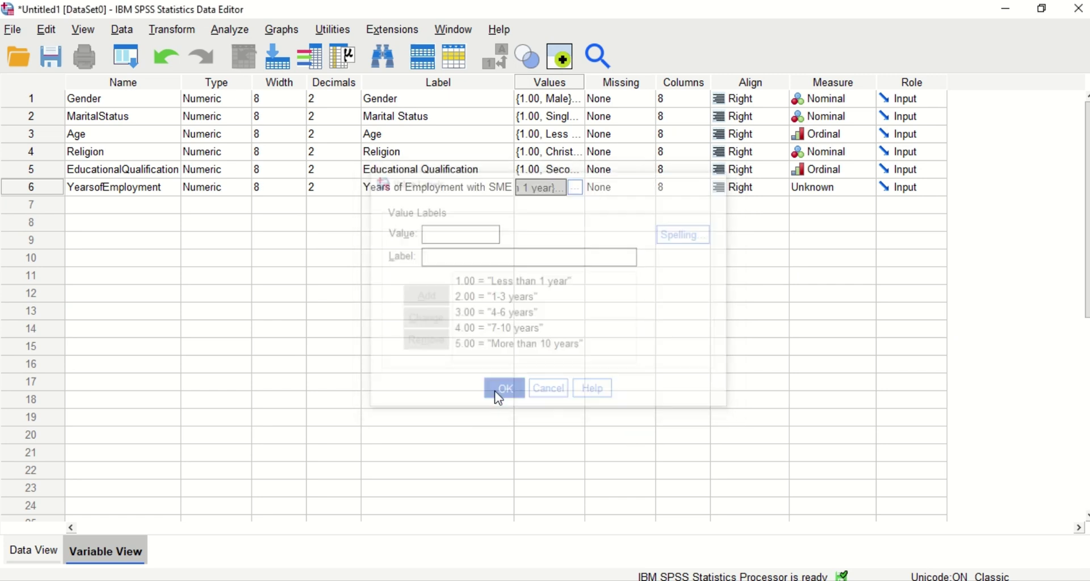
# - Set the measurement level of YearsofEmployment to Ordinal
pyautogui.click(838, 191)
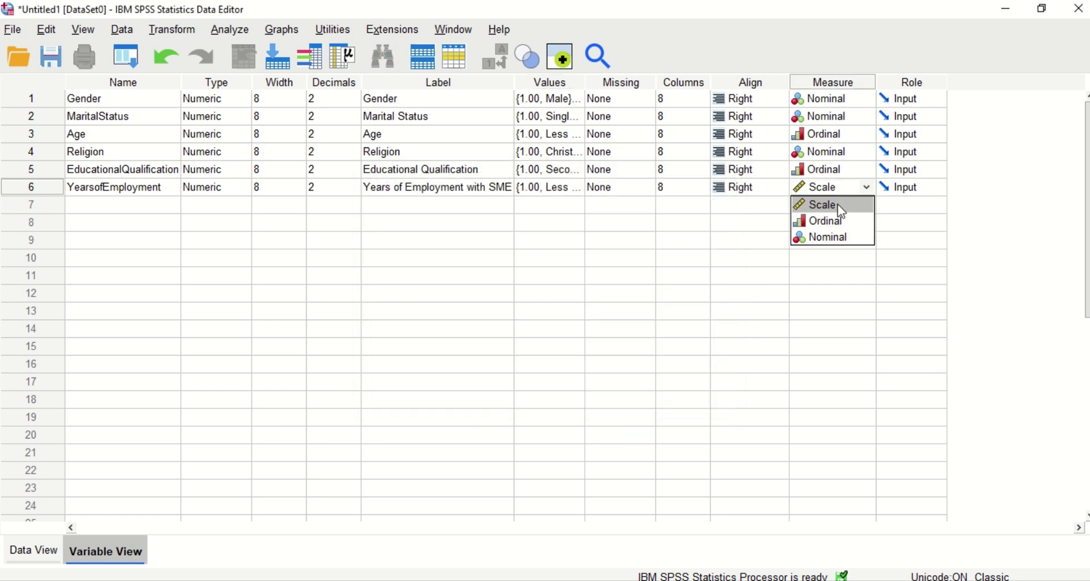
pyautogui.click(843, 227)
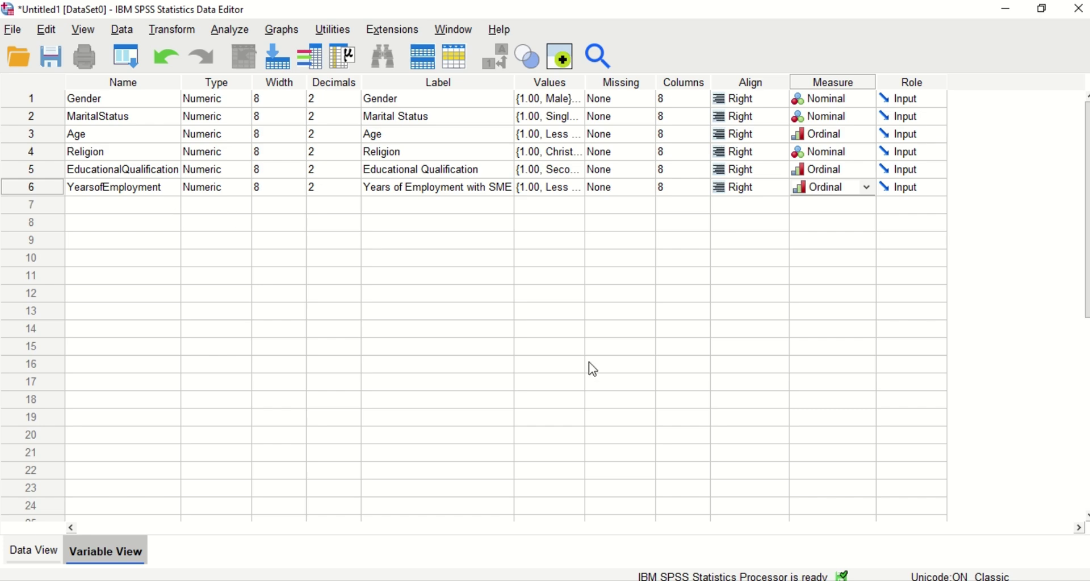
# - Check the next item in the Word questionnaire and add variable LevelinOrganisation in SPSS with the label Level in the Organisation
pyautogui.click(780, 579)
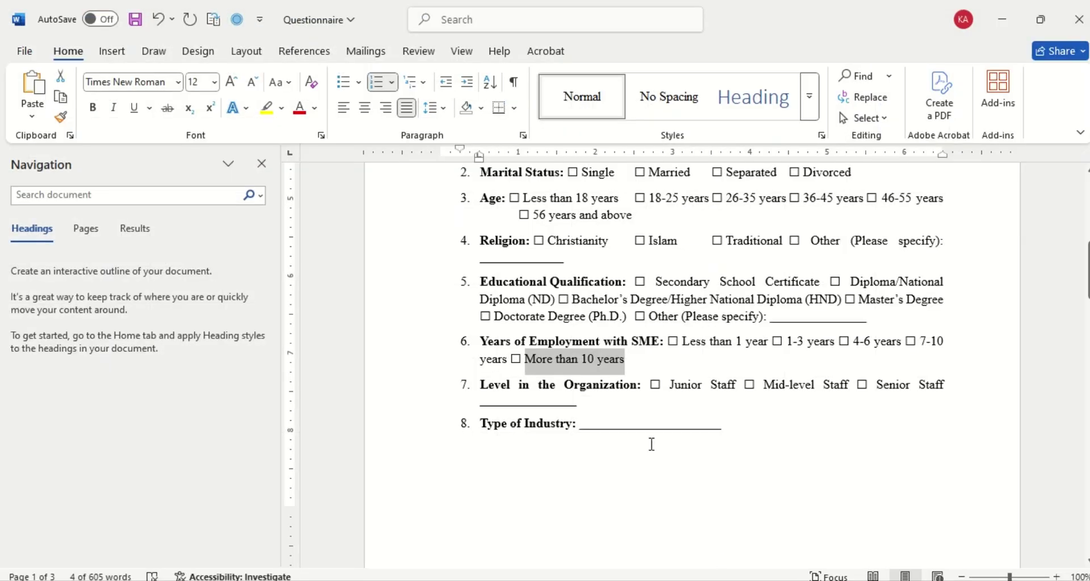
pyautogui.click(749, 578)
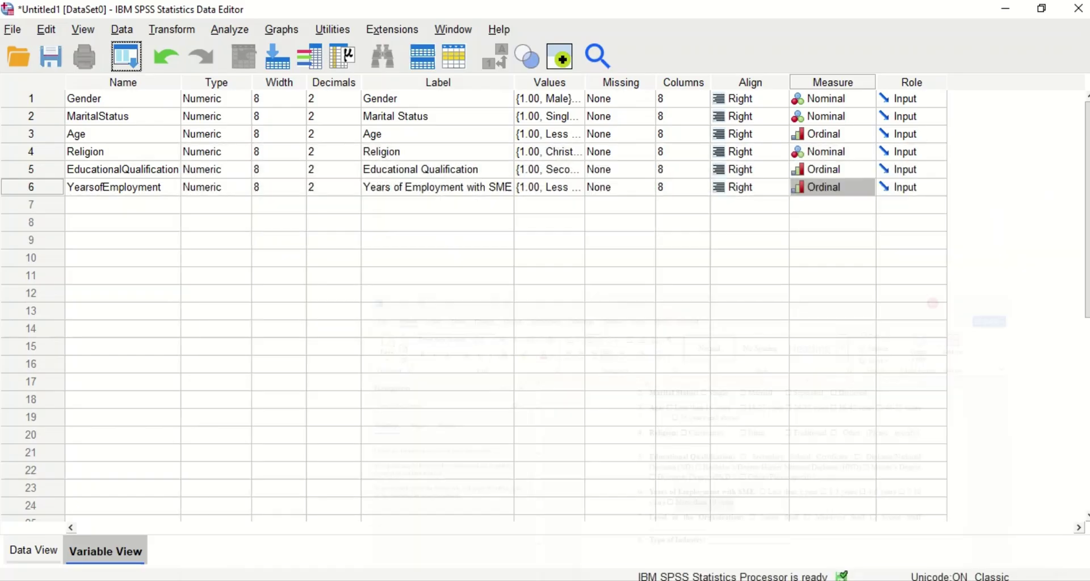
pyautogui.click(127, 204)
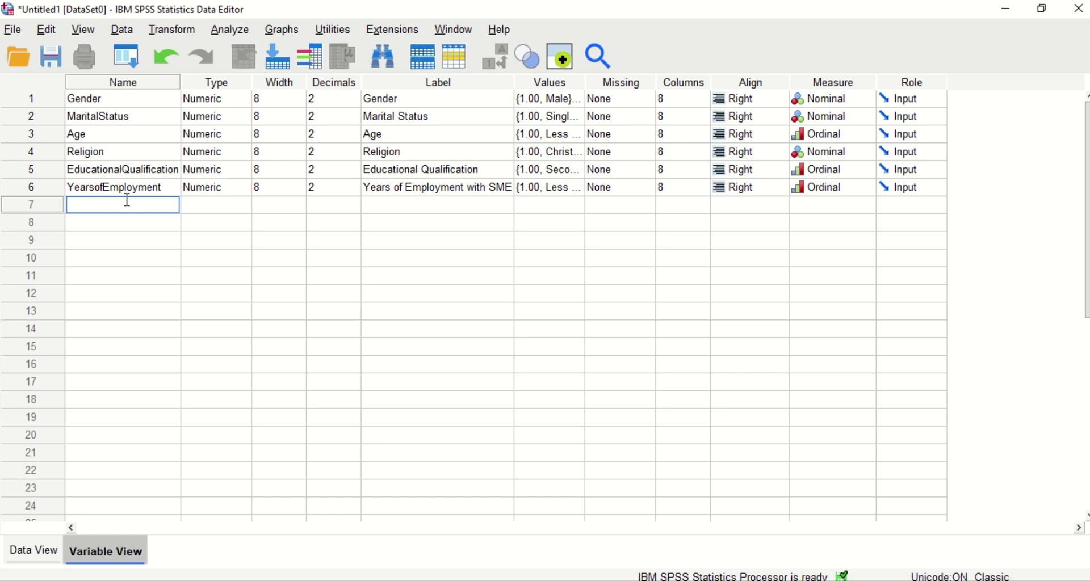
pyautogui.write('LevelinOrganisation')
pyautogui.click(412, 214)
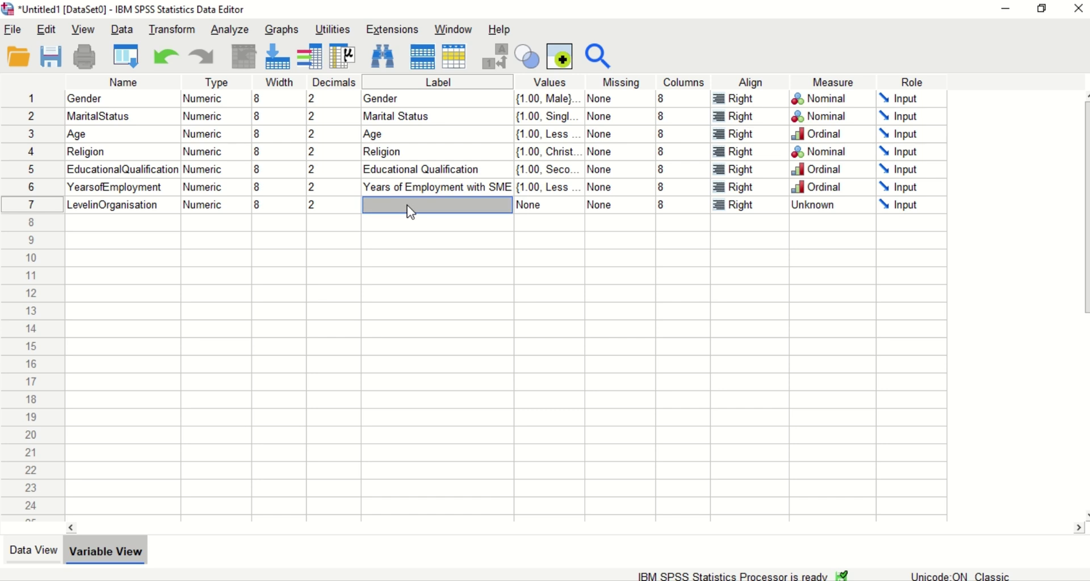
pyautogui.write('Lev')
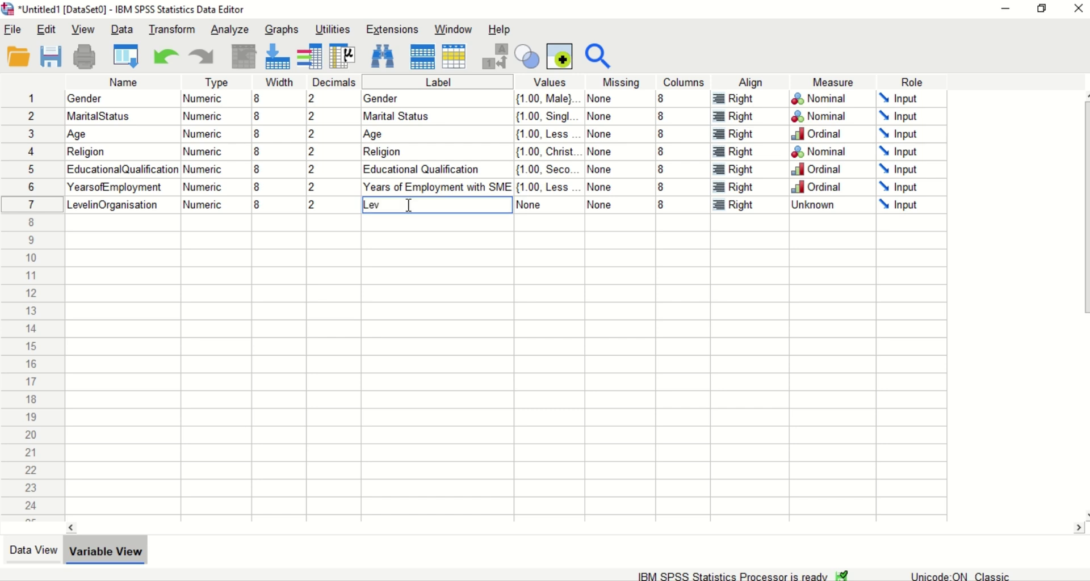
pyautogui.write('el in the Organisation')
# - Add the value label 1 = Junior Staff to LevelinOrganisation, copying the text from the Word questionnaire
pyautogui.doubleClick(579, 209)
pyautogui.write('1')
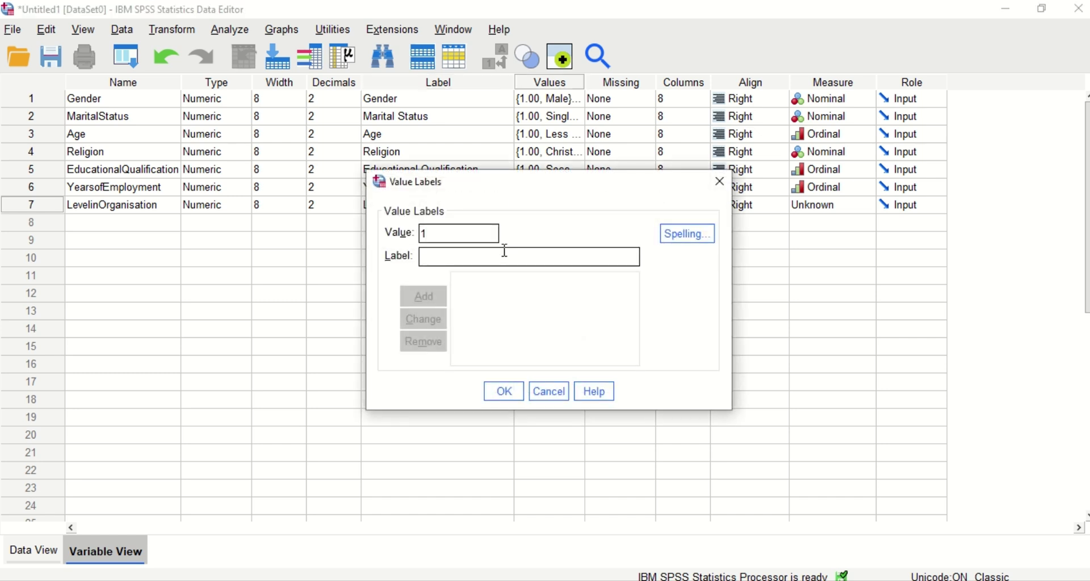
pyautogui.click(503, 253)
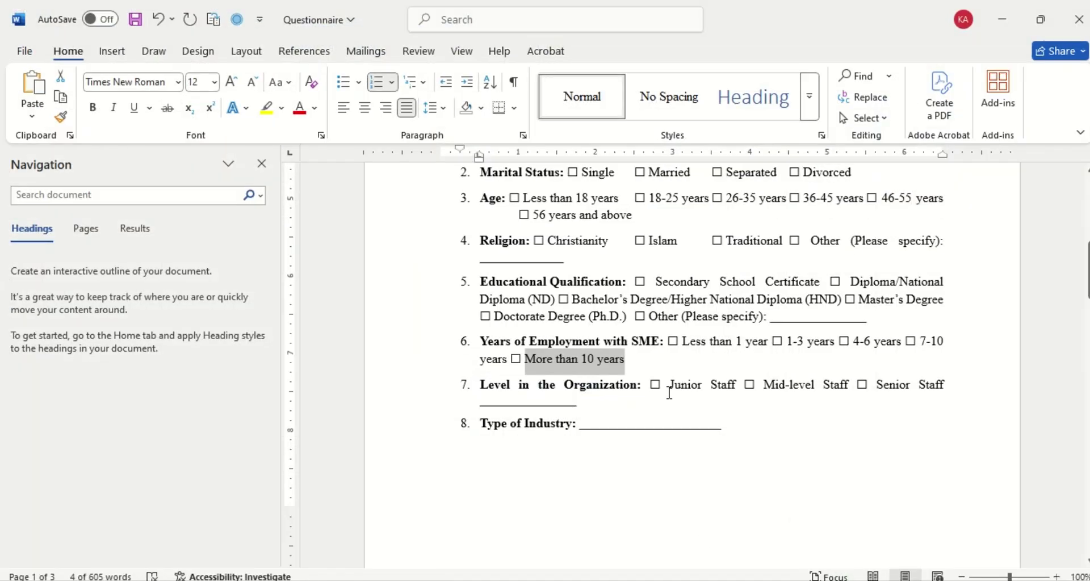
pyautogui.moveTo(716, 394); pyautogui.dragTo(671, 387)
pyautogui.click(729, 387)
pyautogui.click(736, 387)
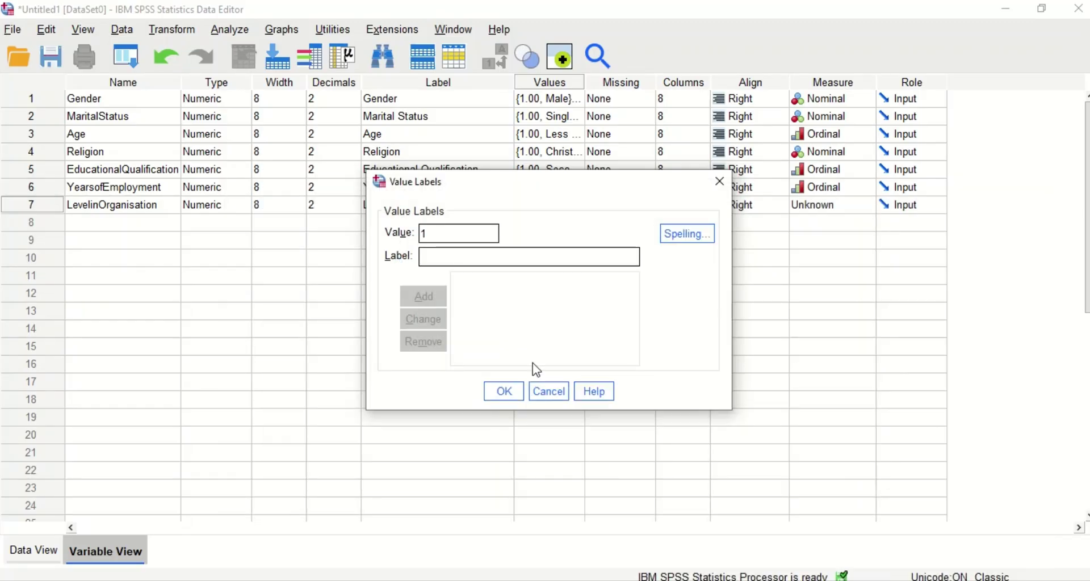
pyautogui.hotkey('ctrl', 'v')
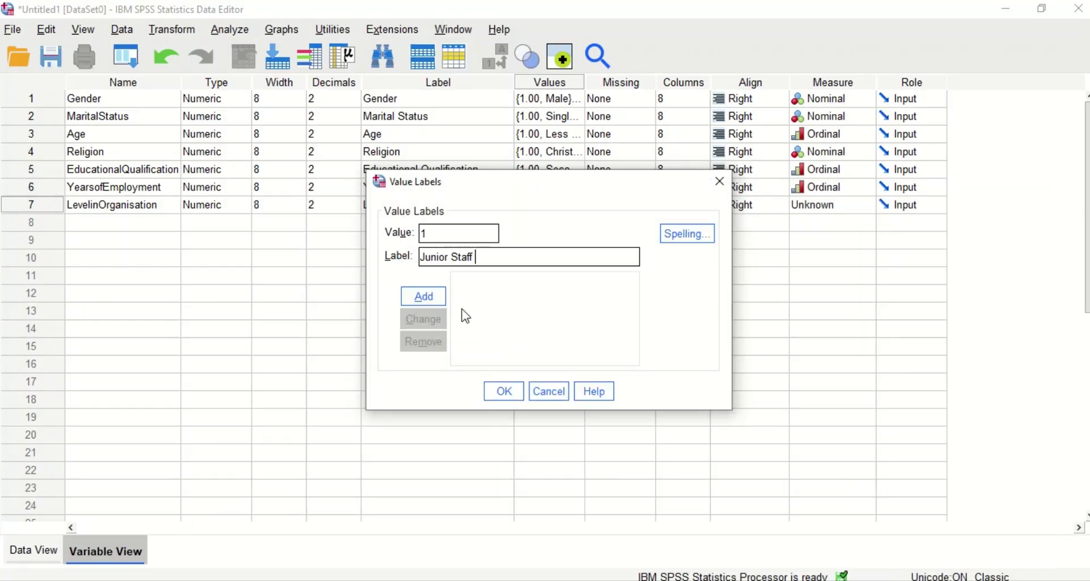
pyautogui.click(431, 298)
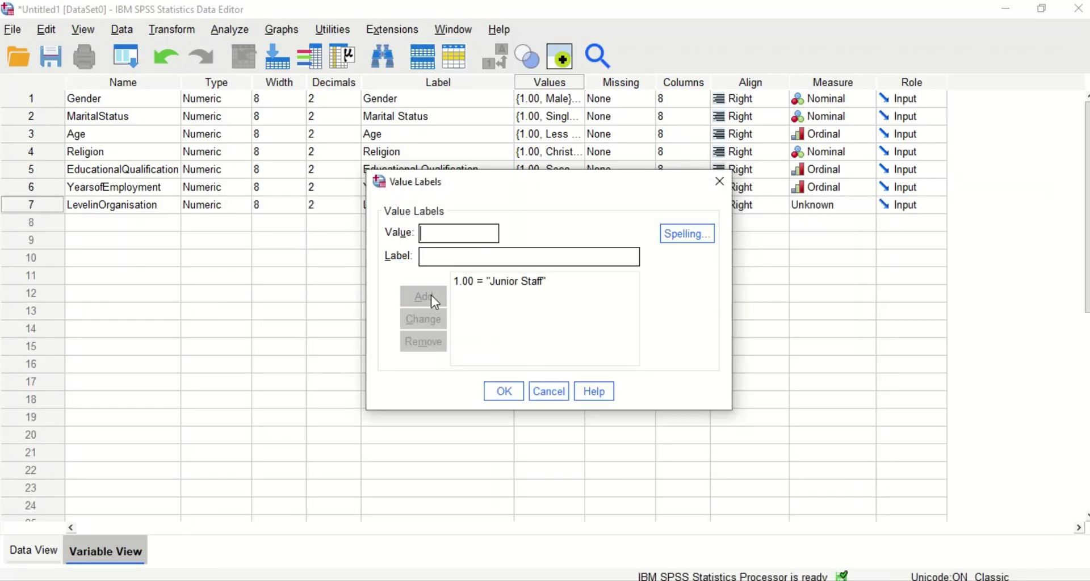
# - Add the value label 2 = Mid-level Staff to LevelinOrganisation, copying the text from the Word questionnaire
pyautogui.write('2')
pyautogui.press('Tab')
pyautogui.hotkey('alt', 'Tab')
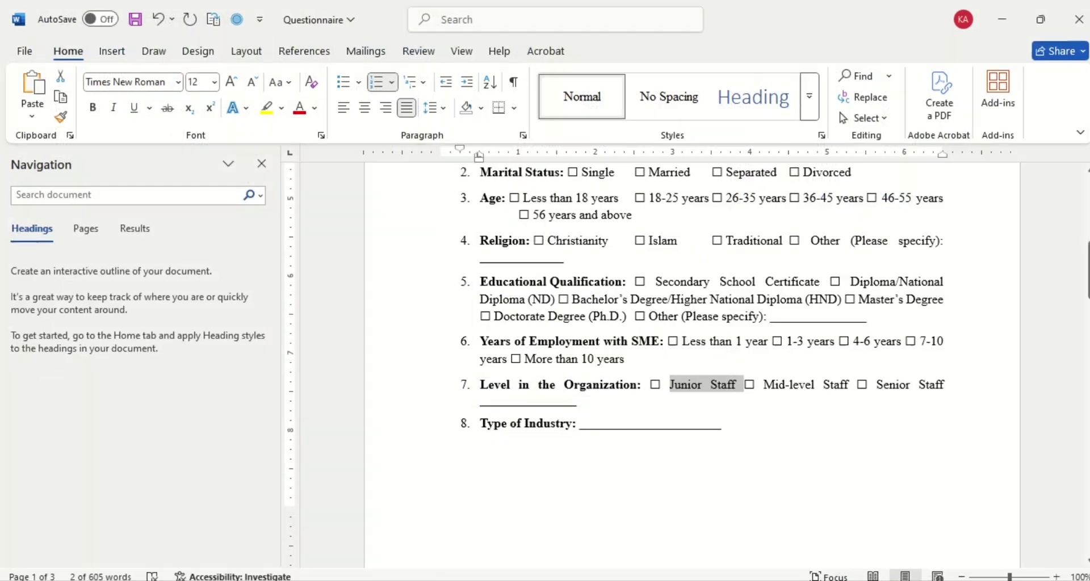
pyautogui.click(765, 384)
pyautogui.moveTo(795, 384); pyautogui.dragTo(840, 391)
pyautogui.hotkey('ctrl', 'c')
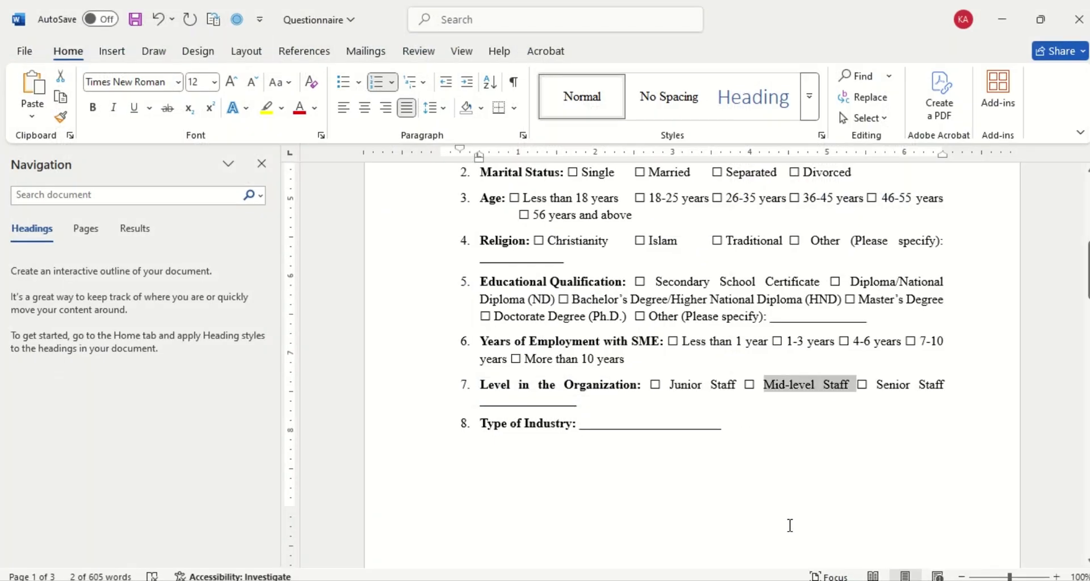
pyautogui.hotkey('alt', 'Tab')
pyautogui.hotkey('ctrl', 'v')
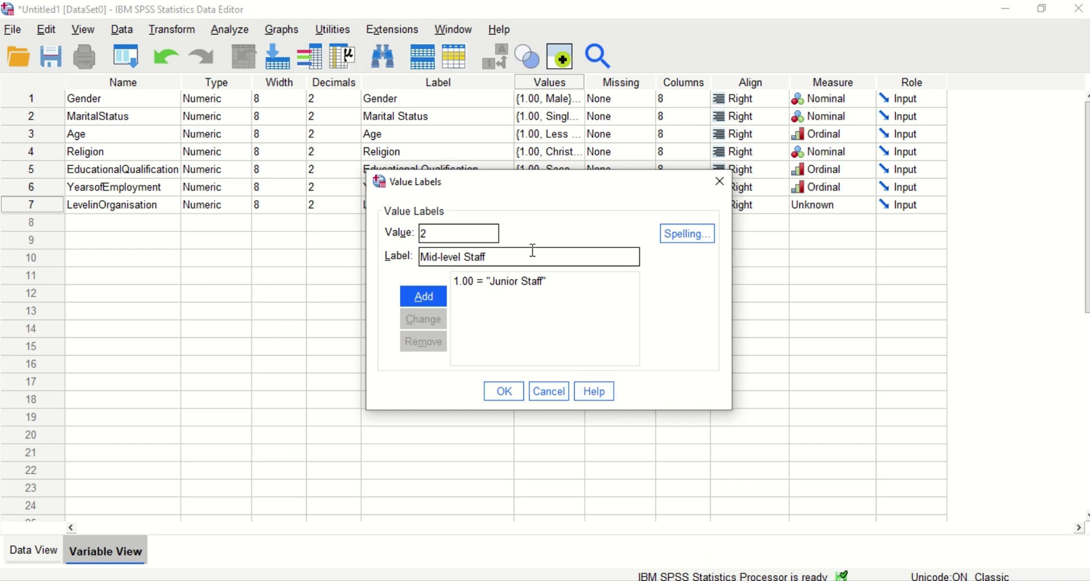
pyautogui.click(439, 297)
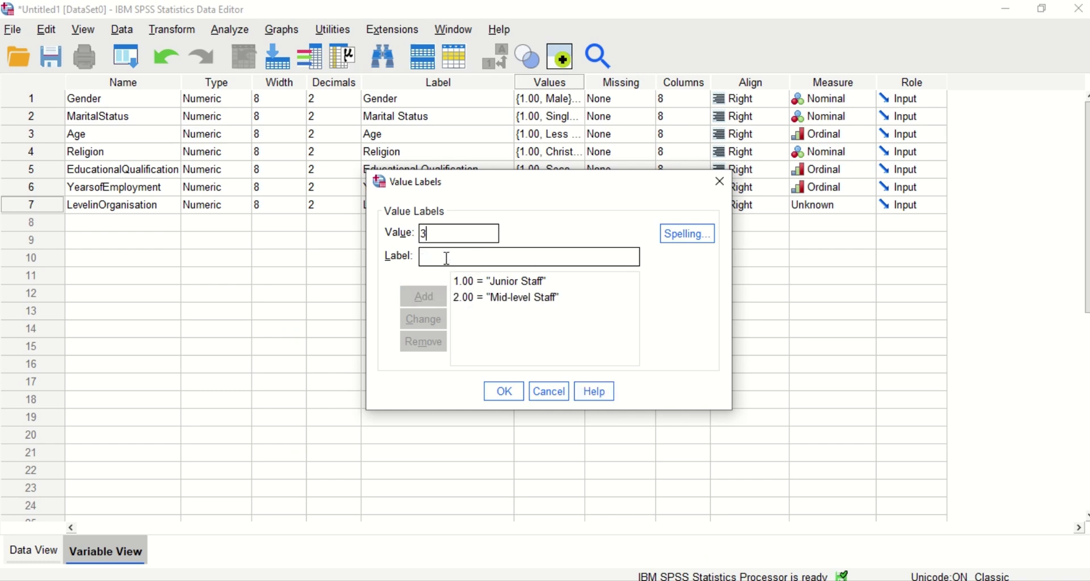
# - Add the value label 3 = Senior Staff from the Word questionnaire and accept the LevelinOrganisation value labels
pyautogui.hotkey('alt', 'Tab')
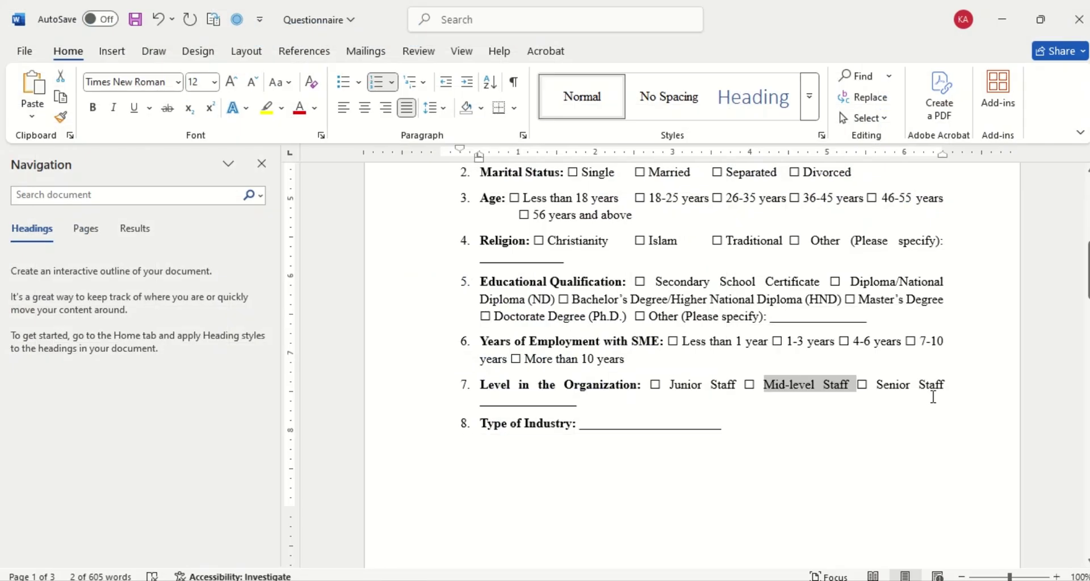
pyautogui.click(879, 386)
pyautogui.moveTo(911, 386); pyautogui.dragTo(944, 386)
pyautogui.hotkey('ctrl', 'c')
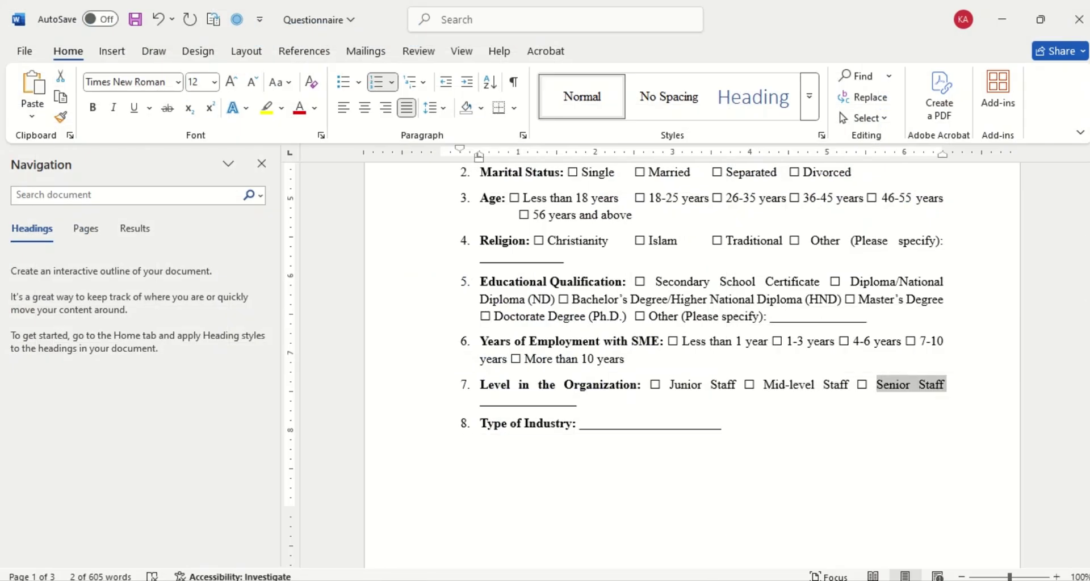
pyautogui.hotkey('alt', 'Tab')
pyautogui.hotkey('ctrl', 'v')
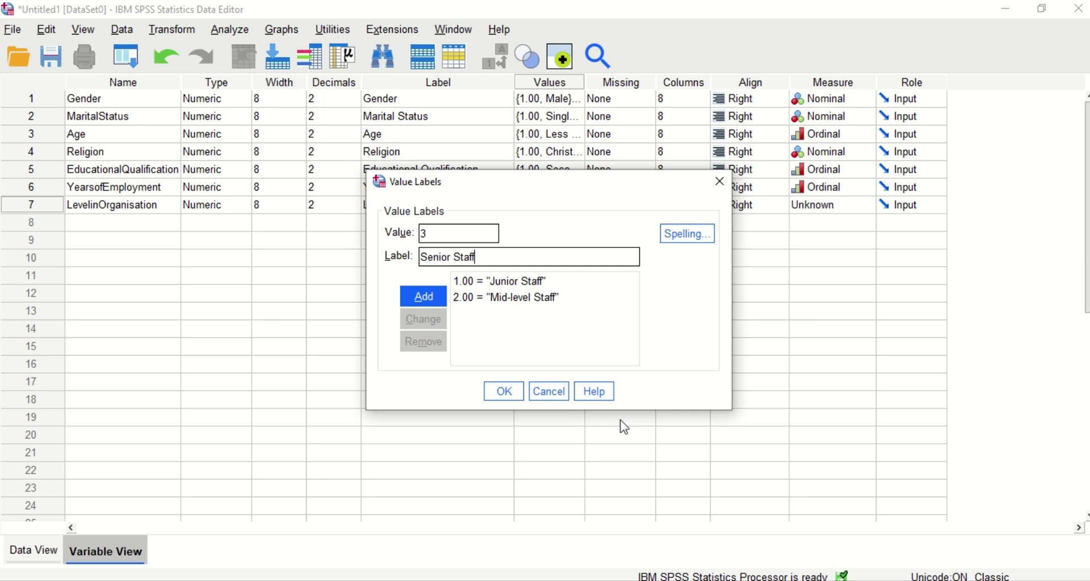
pyautogui.click(423, 298)
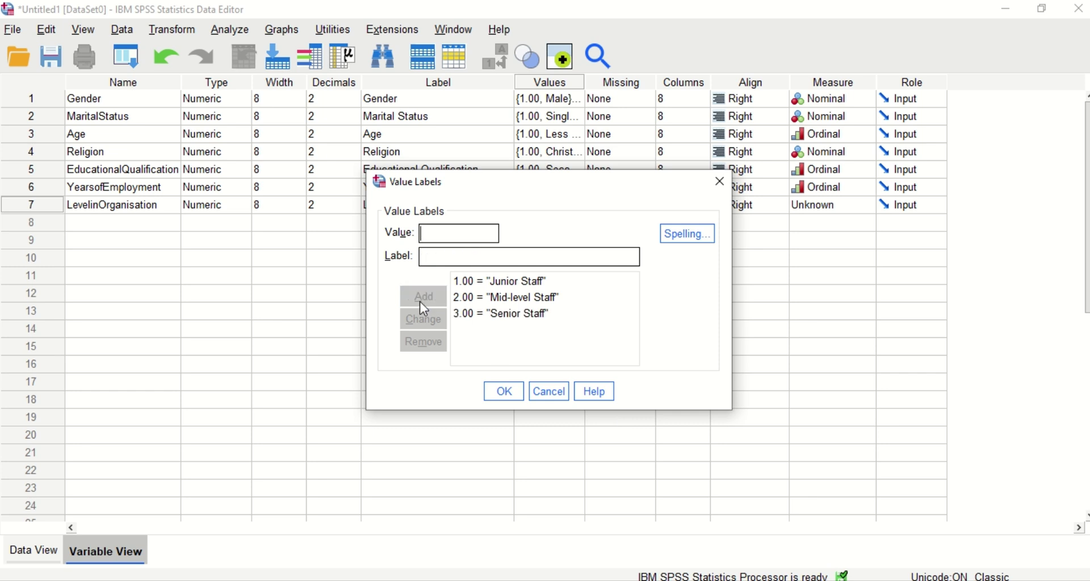
pyautogui.click(504, 391)
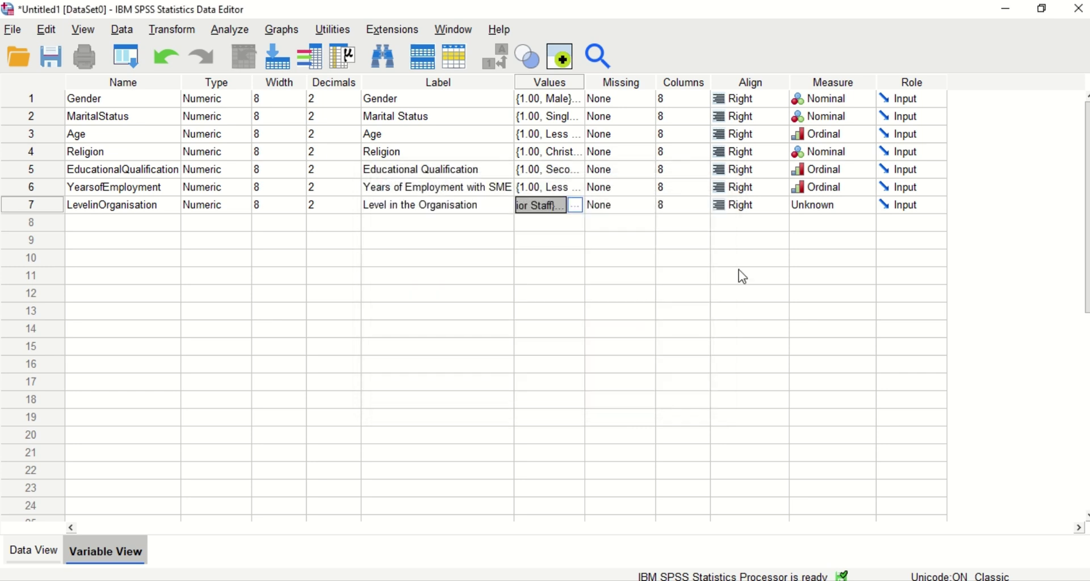
# - Set the measurement level of LevelinOrganisation to Ordinal and go back to the Word questionnaire
pyautogui.click(839, 210)
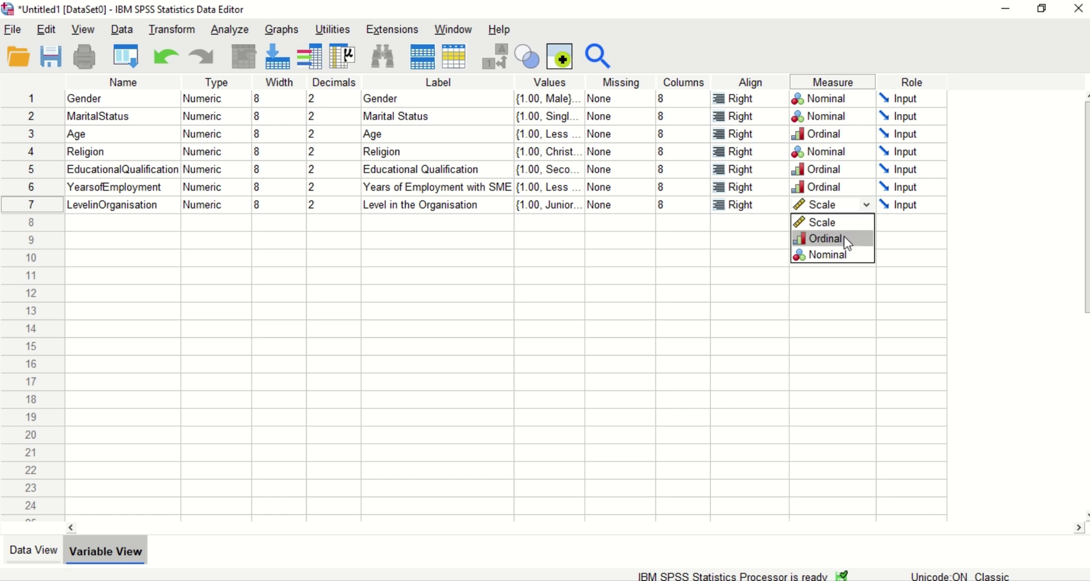
pyautogui.click(844, 238)
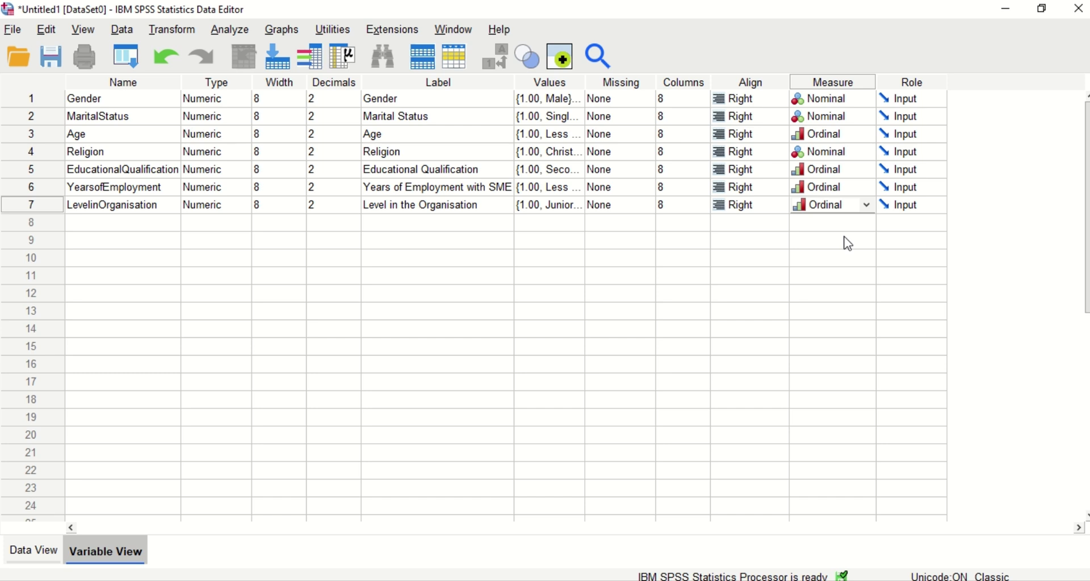
pyautogui.click(758, 580)
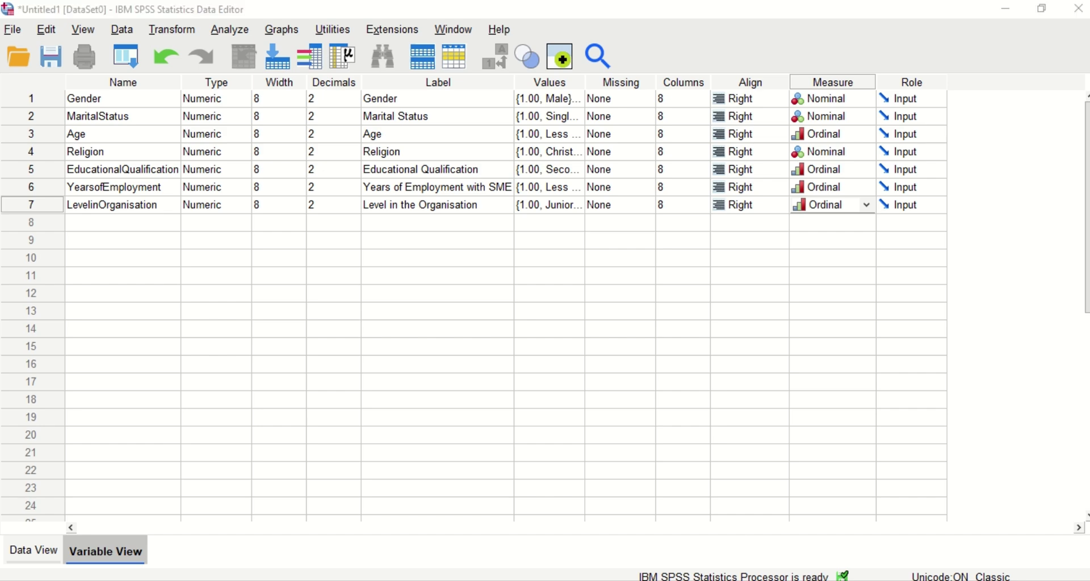